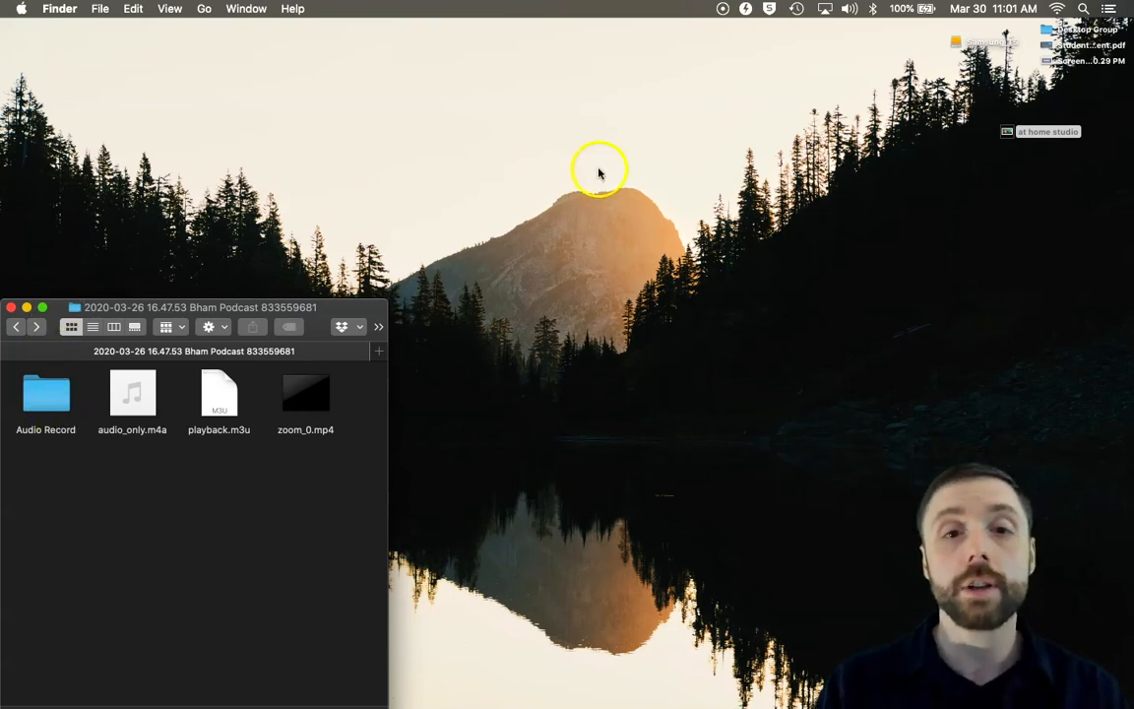
Launch GarageBand, postpone the Essential Sounds download and continue without it
mouse_move(610, 696)
left_click(710, 683)
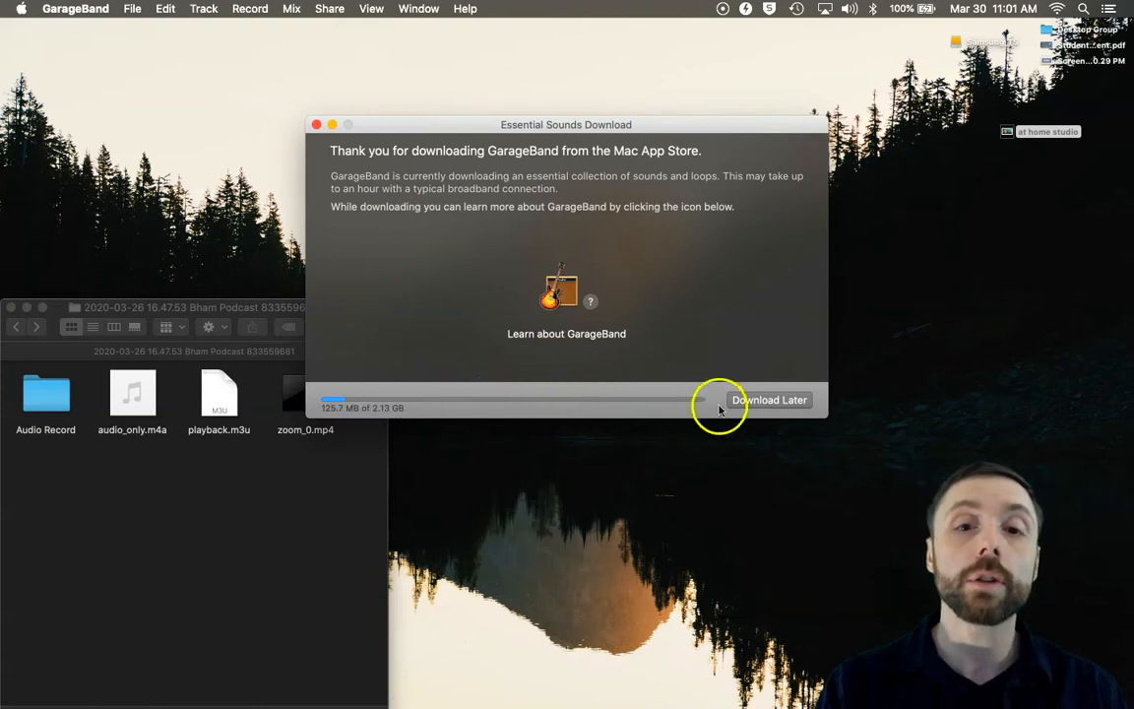
left_click(771, 401)
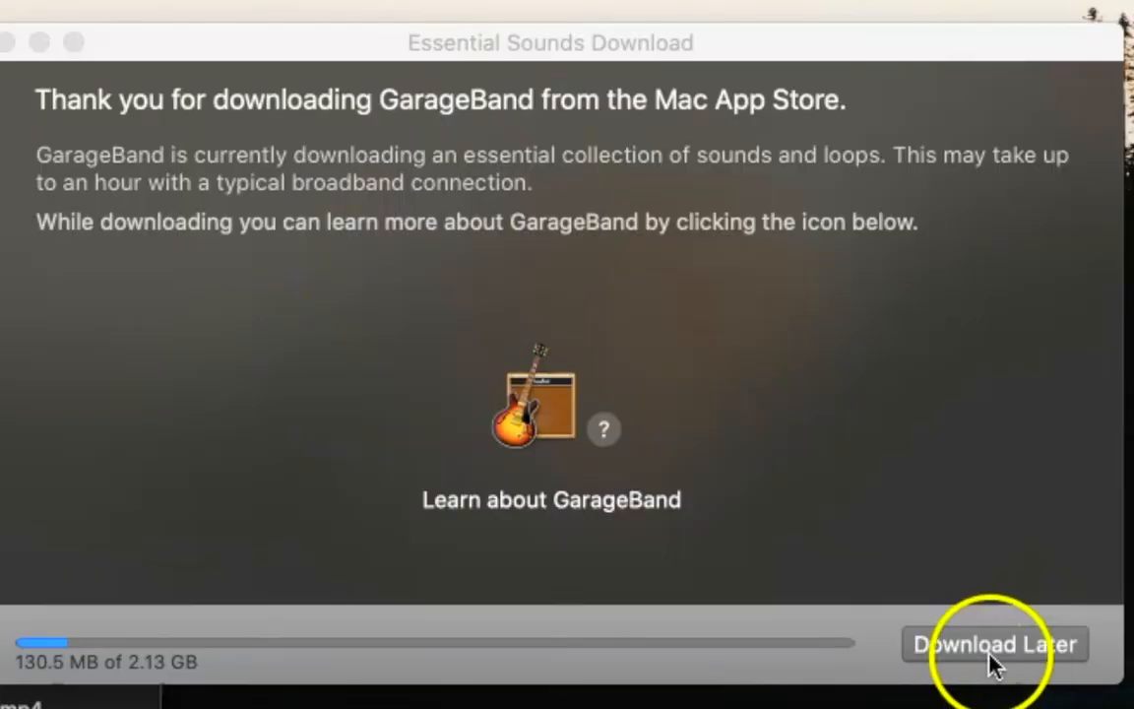
left_click(1021, 650)
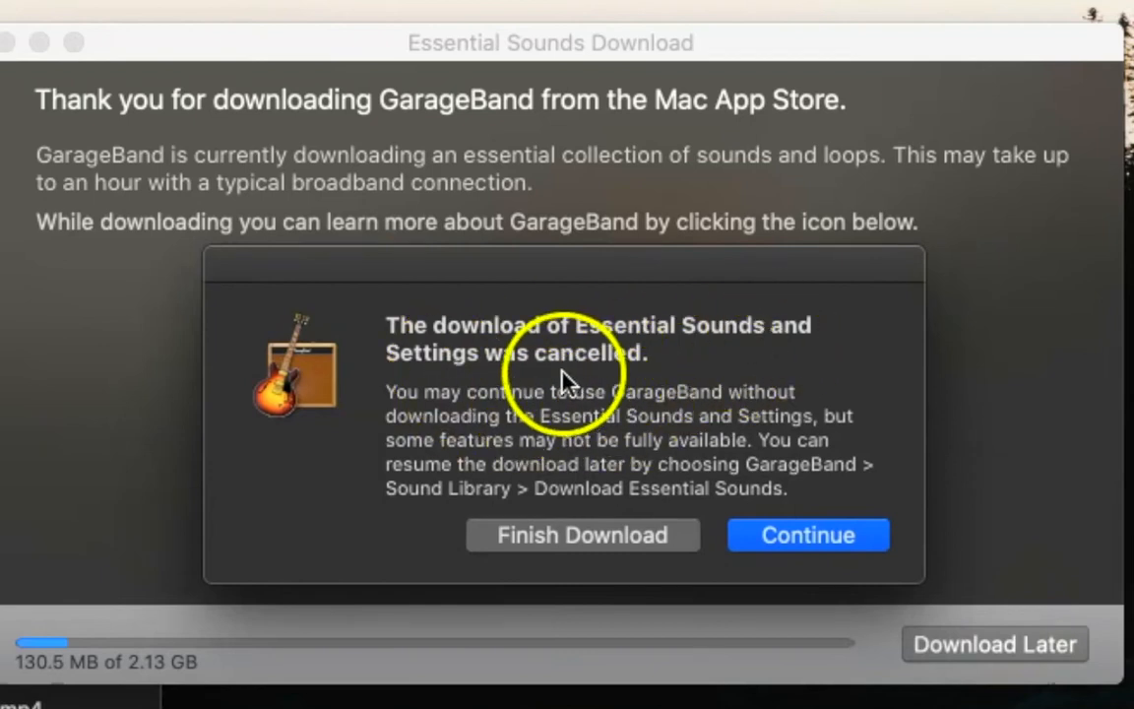
left_click_drag(408, 487, 816, 492)
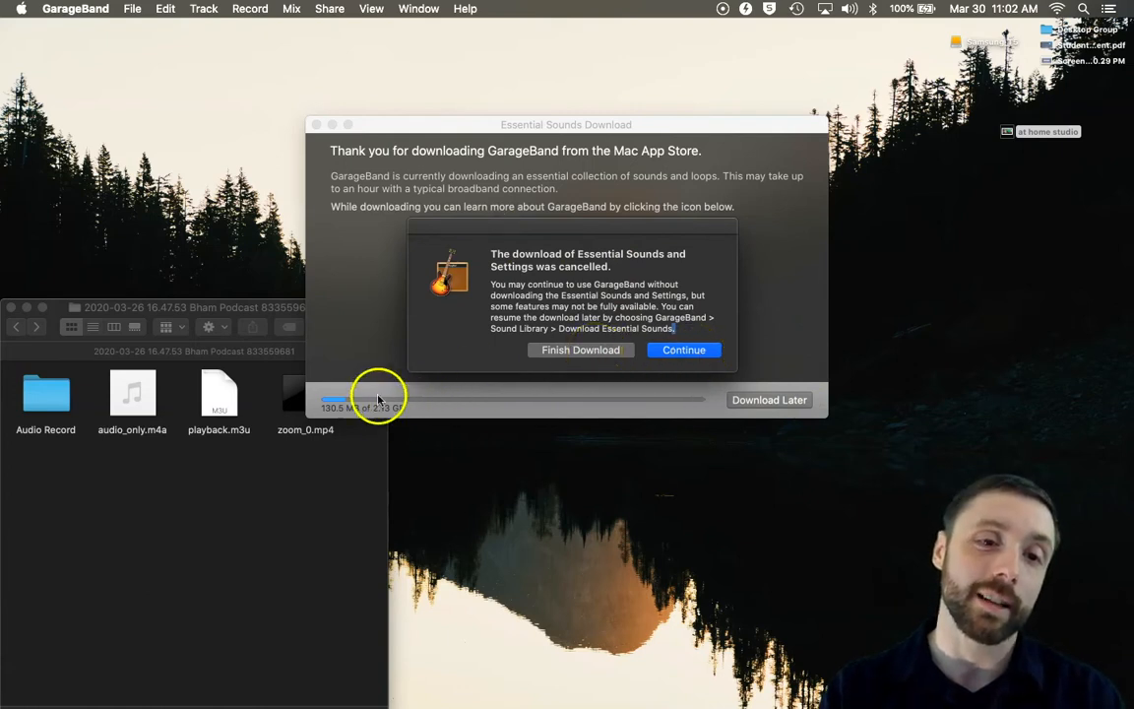
left_click(681, 351)
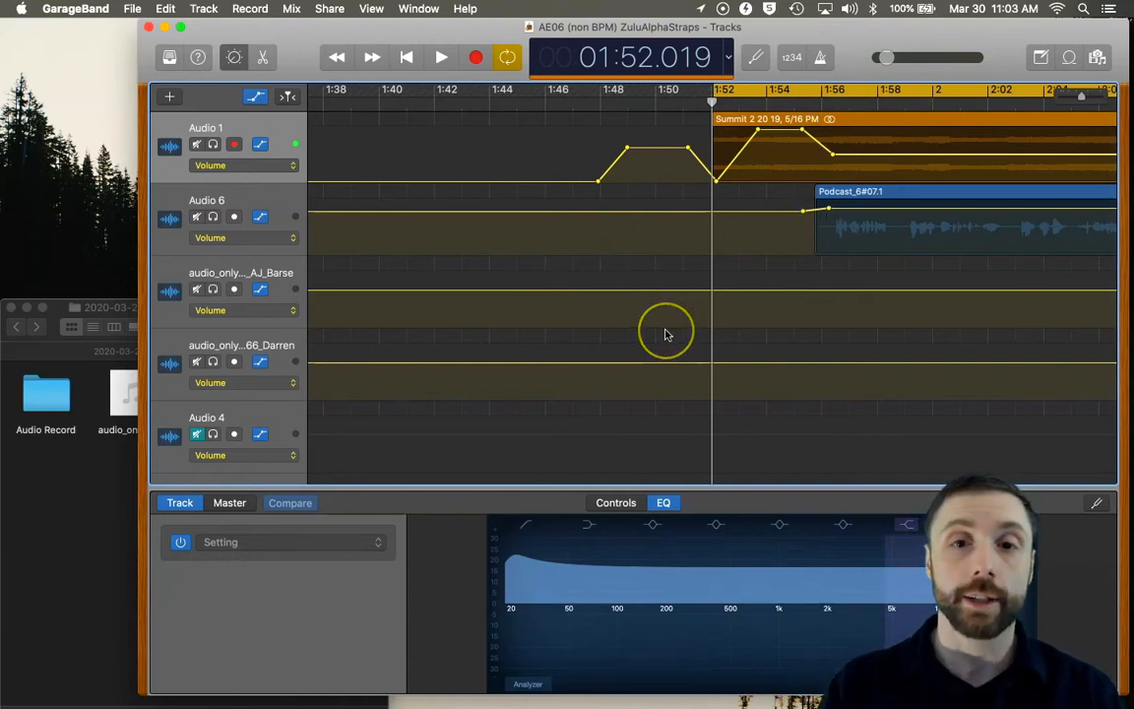
Examine the tracks, regions and volume automation across the whole timeline of the existing podcast project
scroll(665, 335, "down", 10)
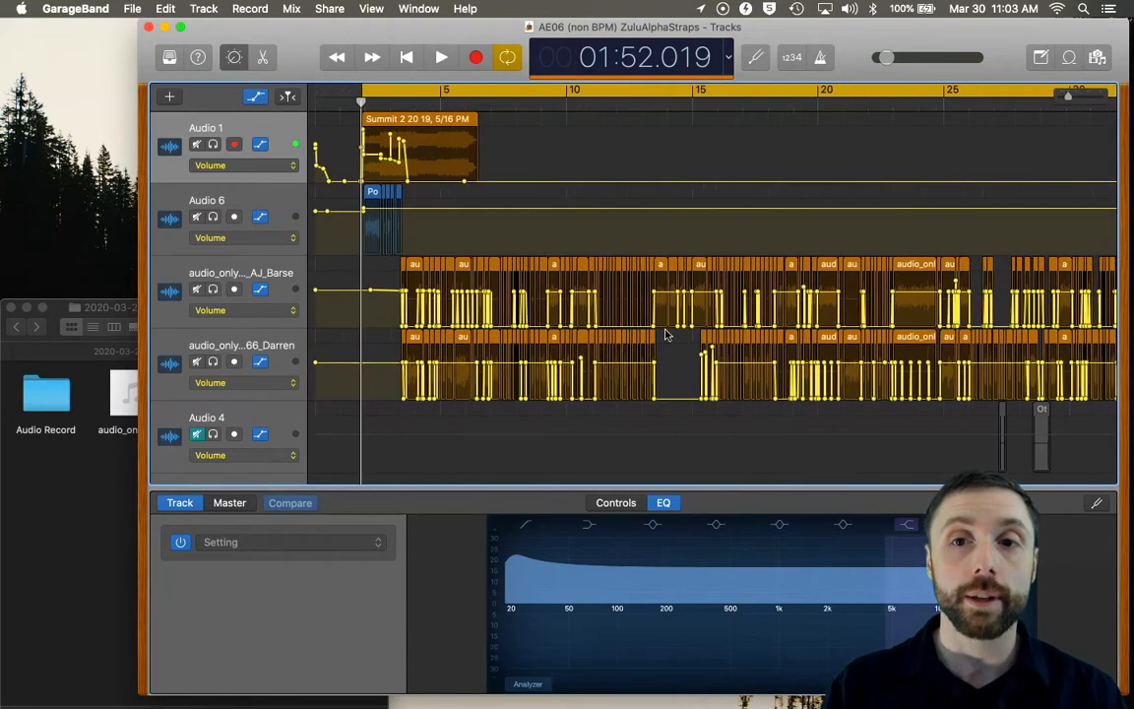
scroll(666, 334, "down", 10)
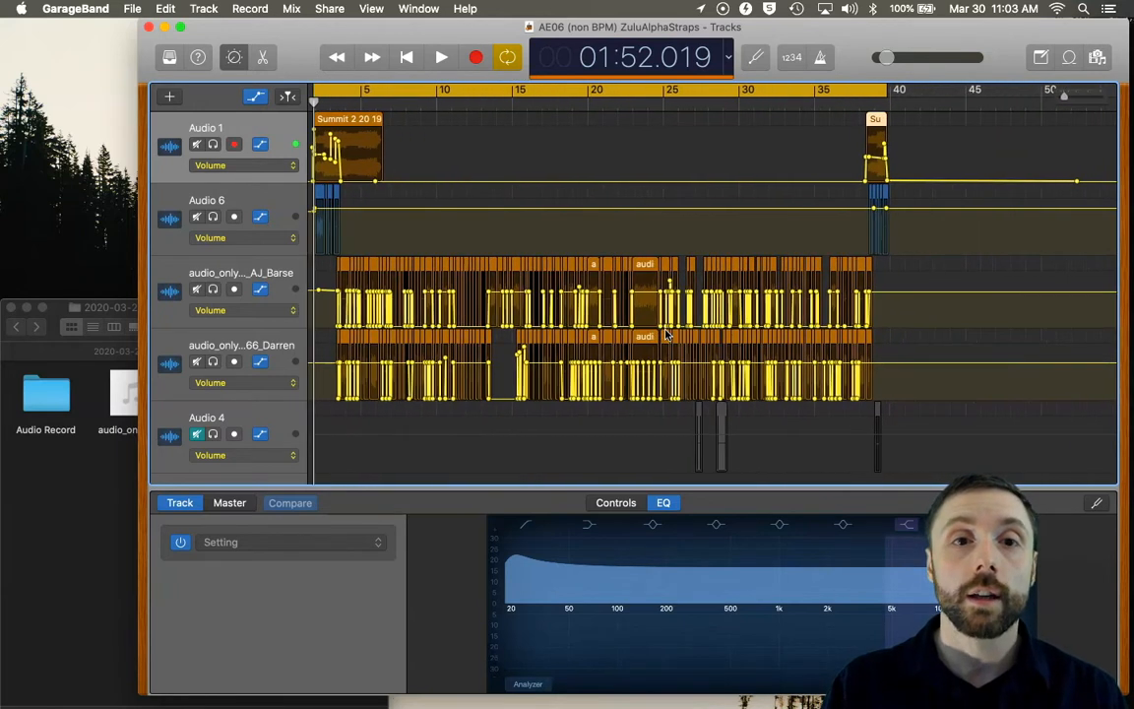
scroll(828, 304, "up", 3)
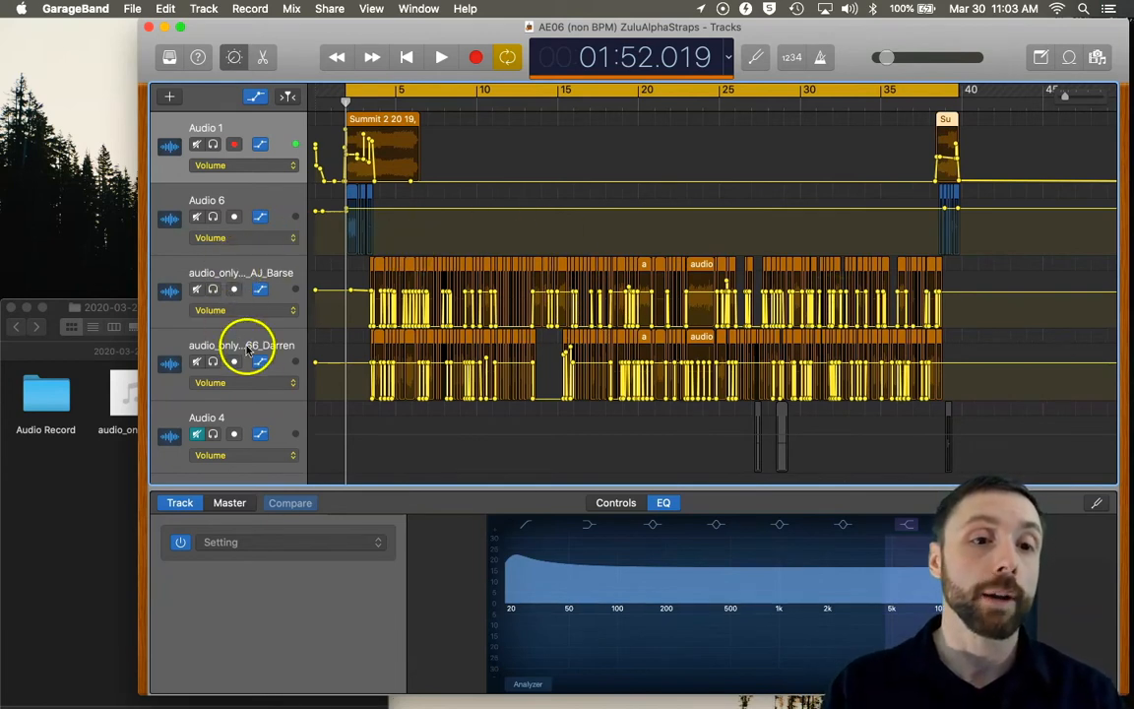
scroll(412, 371, "down", 2)
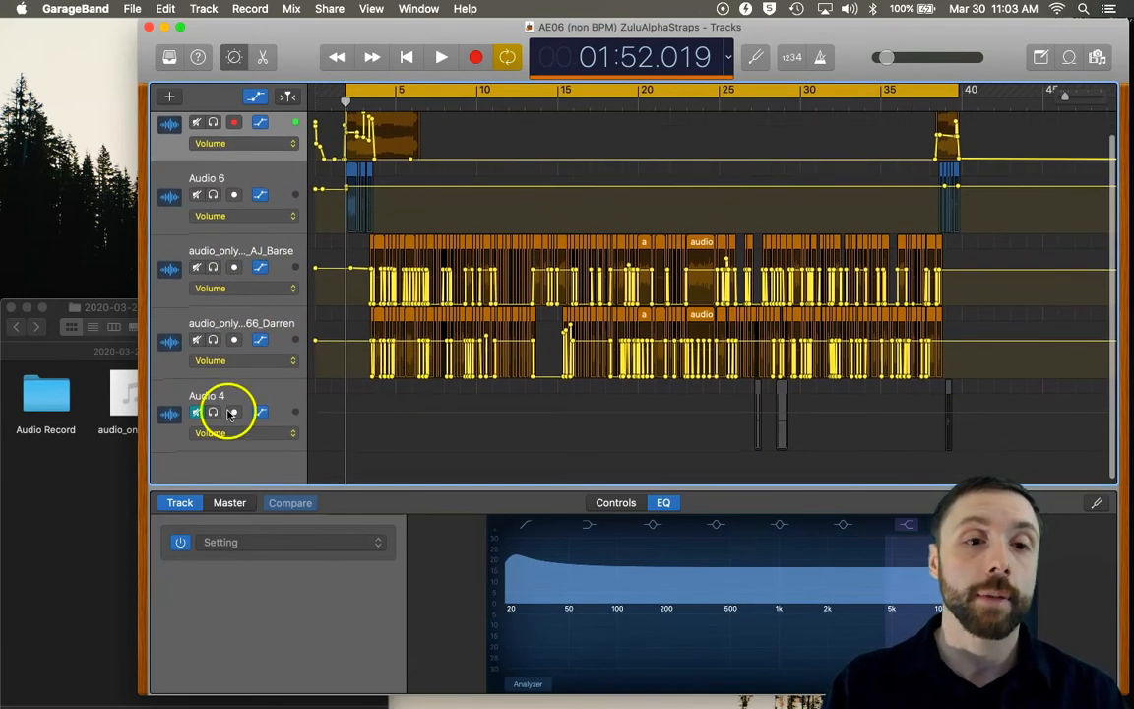
scroll(247, 401, "down", 1)
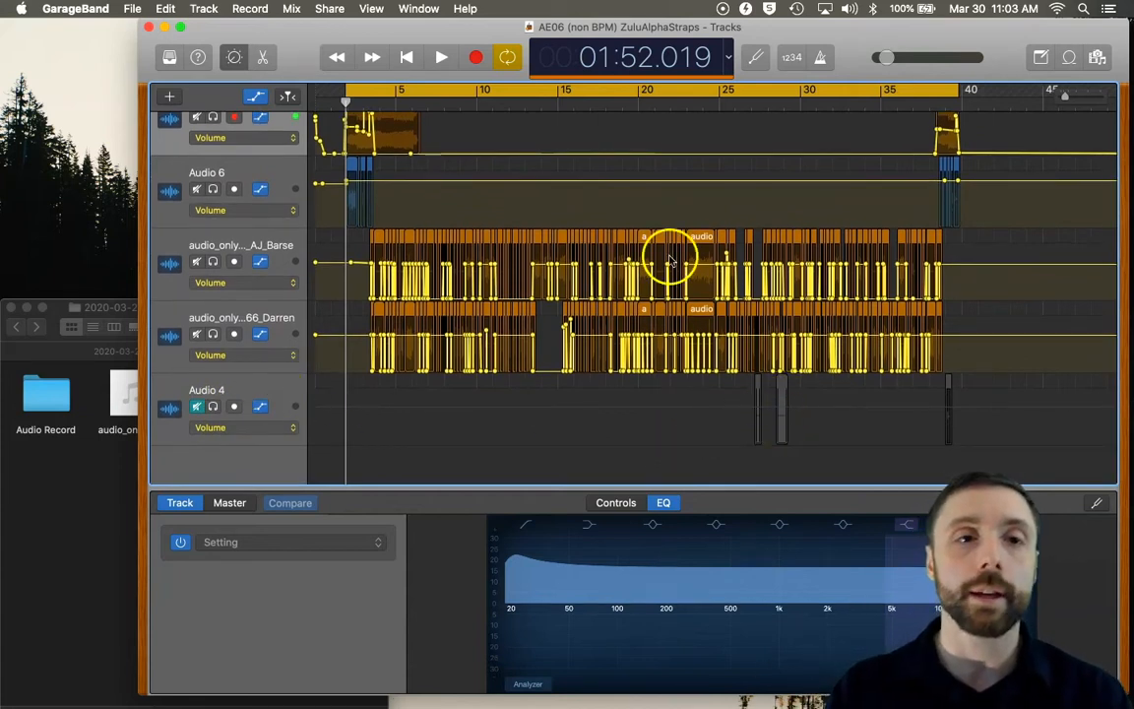
scroll(626, 190, "up", 2)
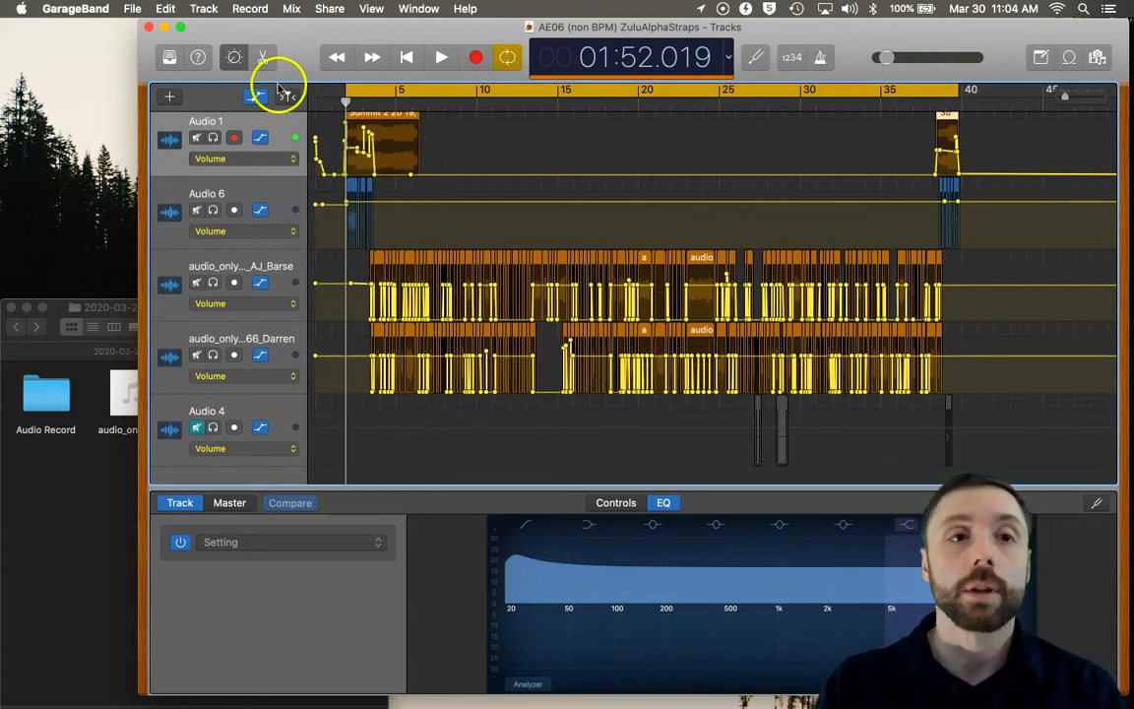
Close the open podcast project and create an empty project with one microphone audio track
left_click(148, 30)
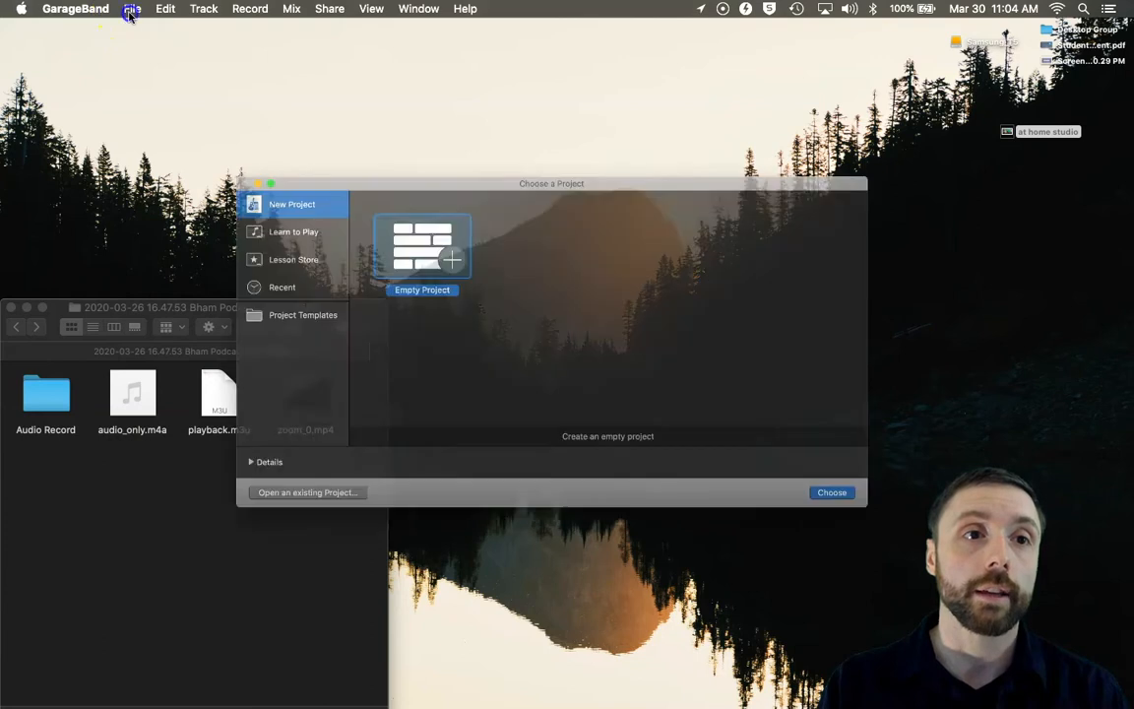
left_click(132, 9)
left_click(487, 138)
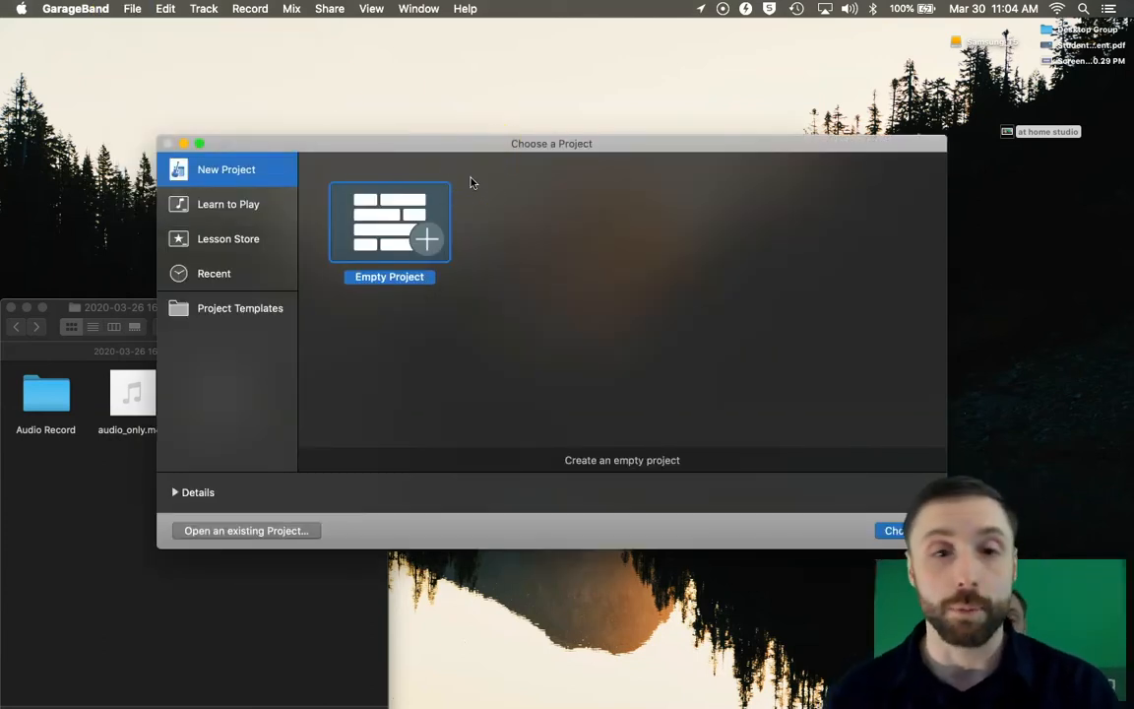
left_click(386, 254)
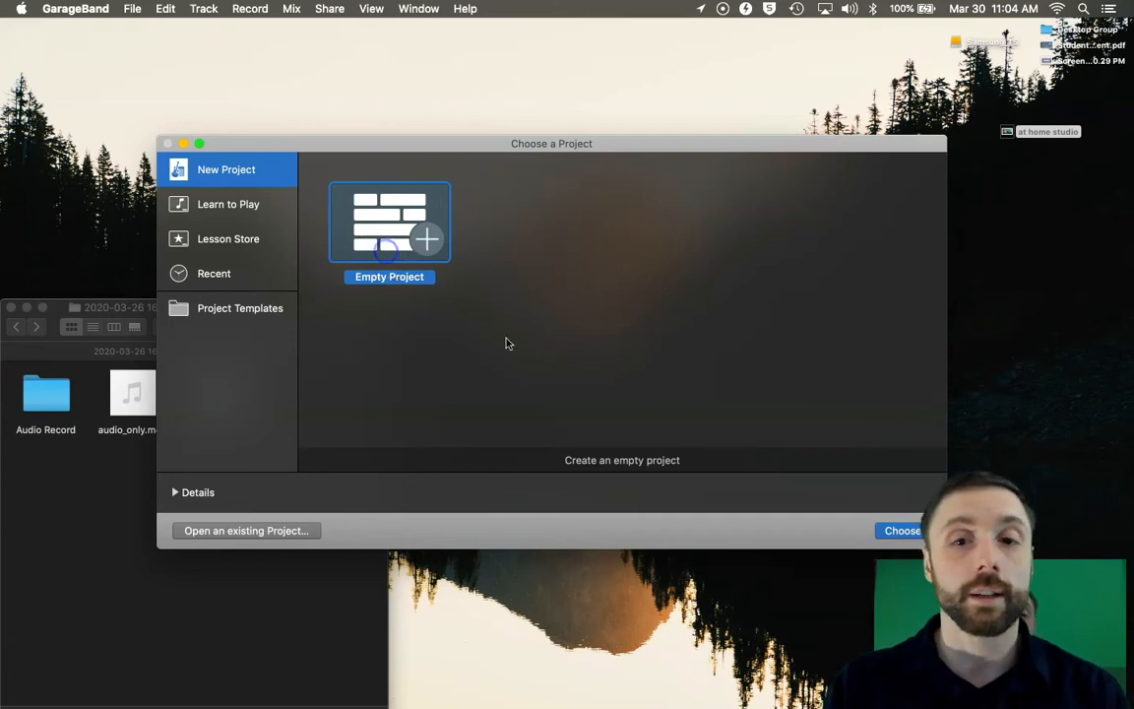
left_click(902, 532)
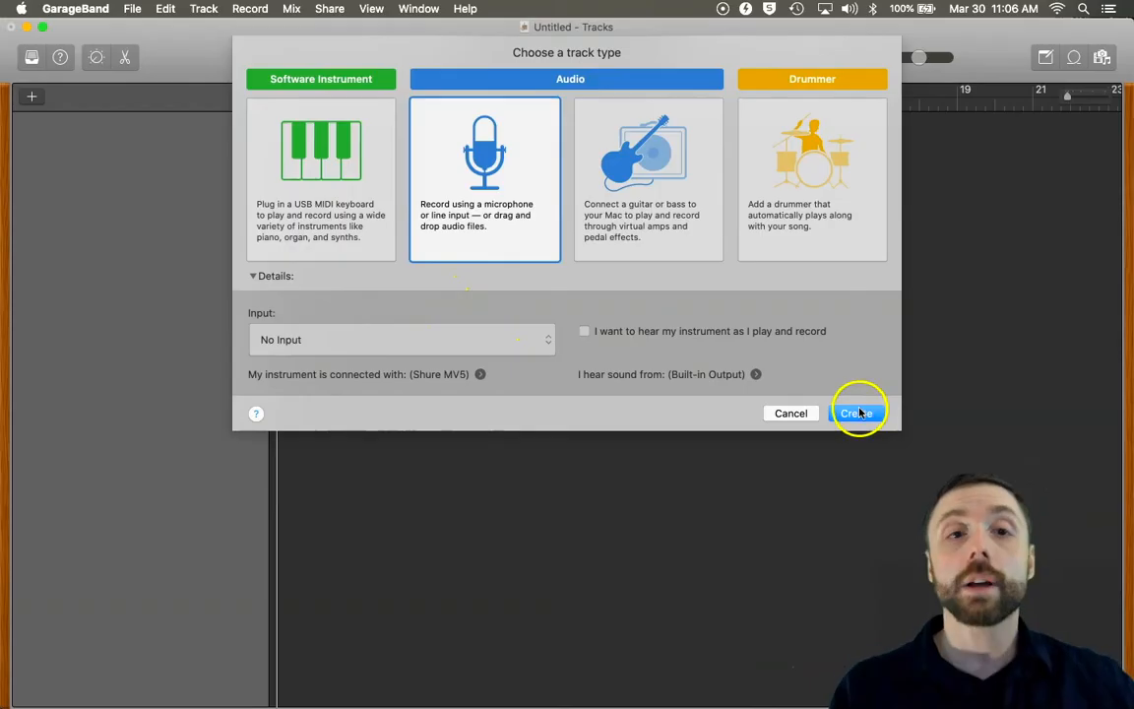
left_click(1044, 634)
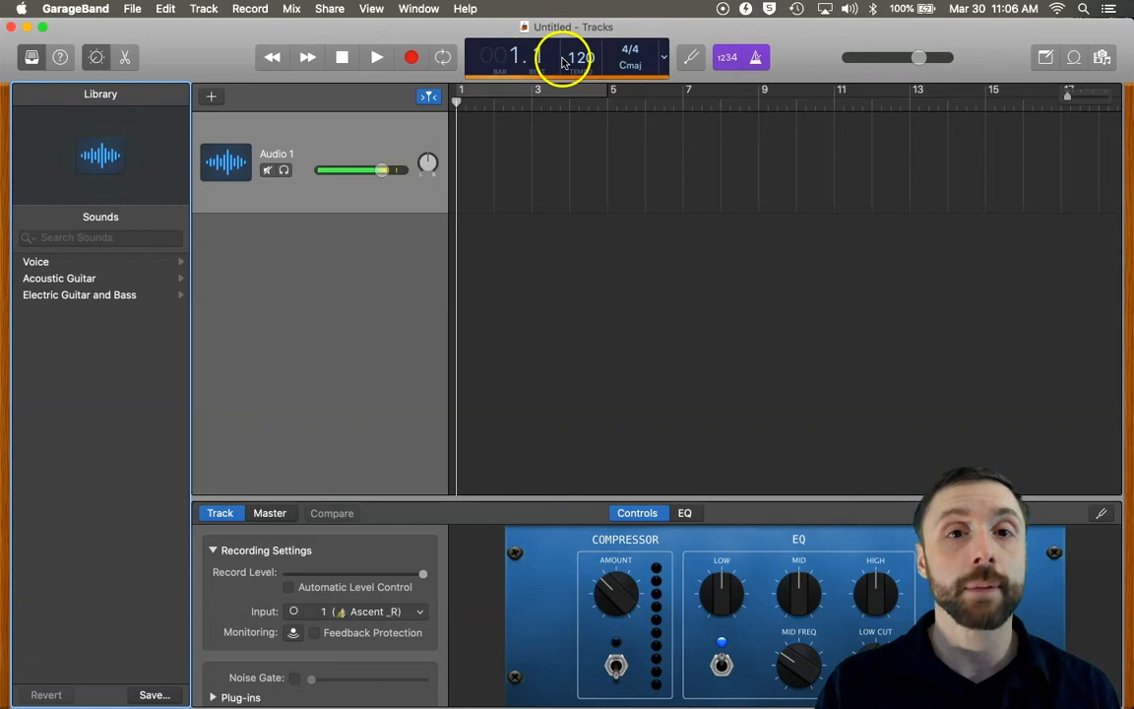
Turn off the count-in and metronome, and set the playhead display to Time
left_click(726, 59)
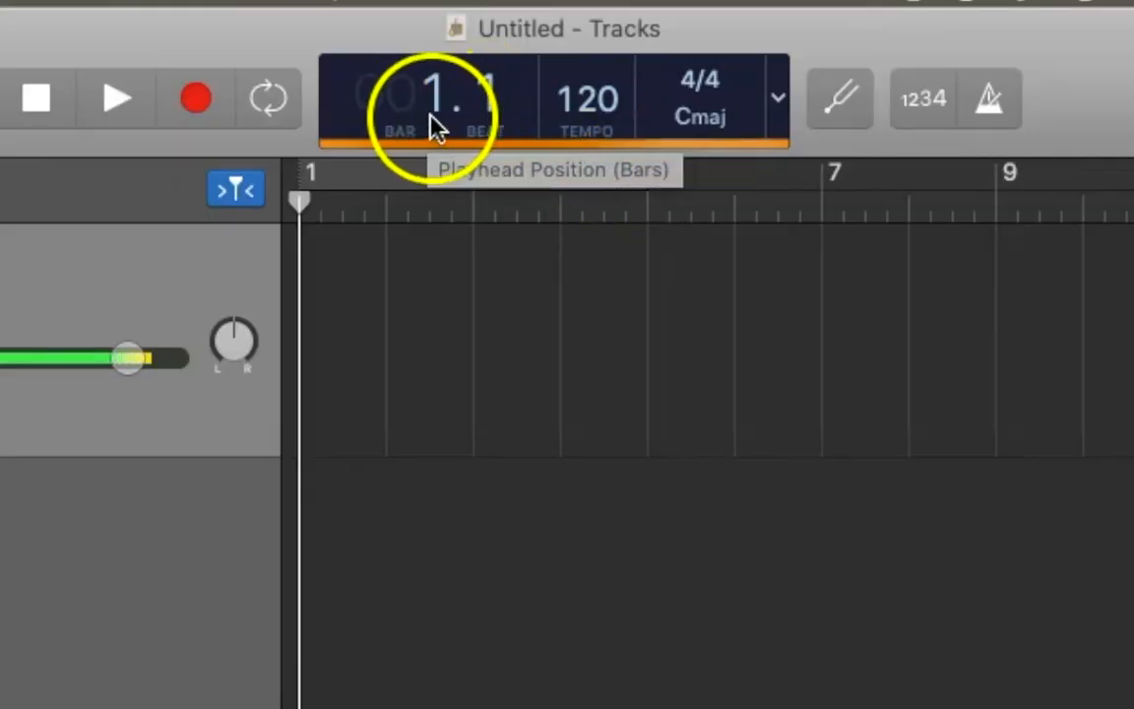
left_click(778, 108)
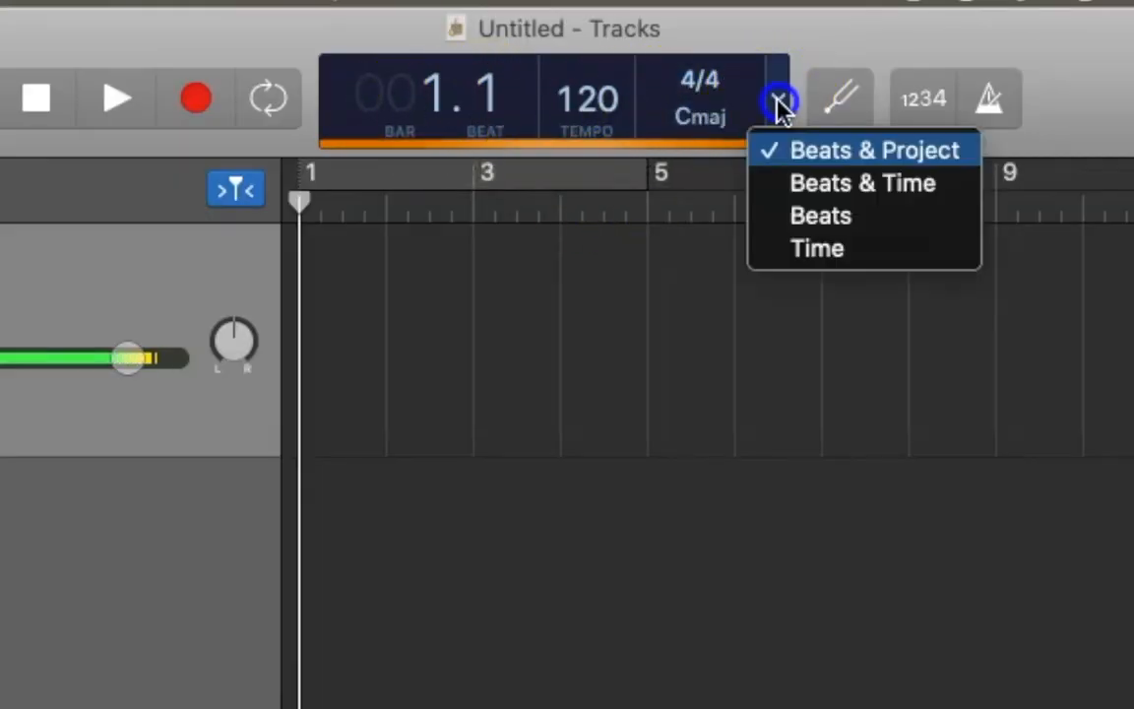
left_click(804, 250)
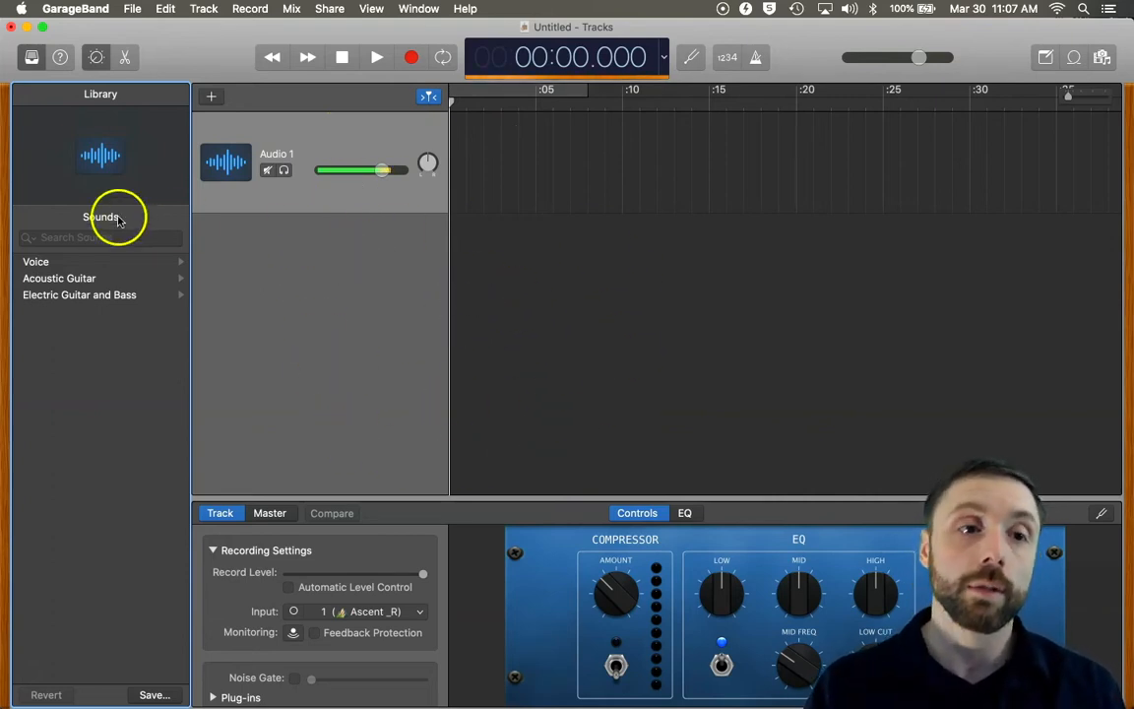
Hide the Library and the Smart Controls so that only the tracks area remains
left_click(31, 59)
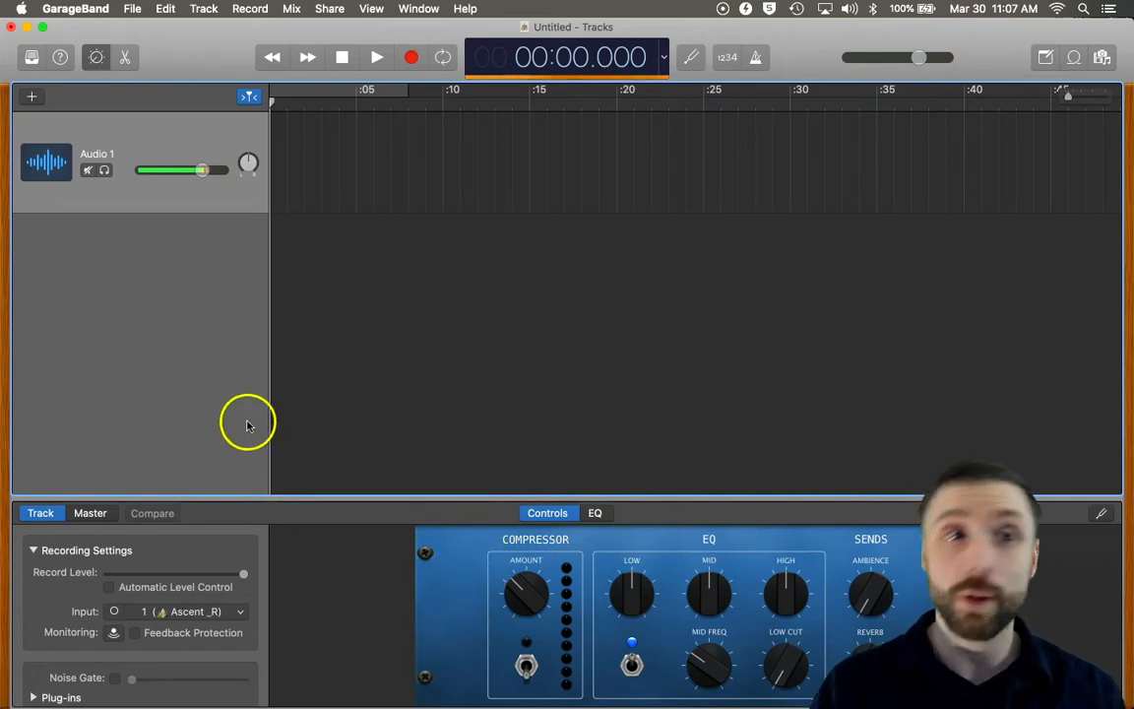
left_click(96, 57)
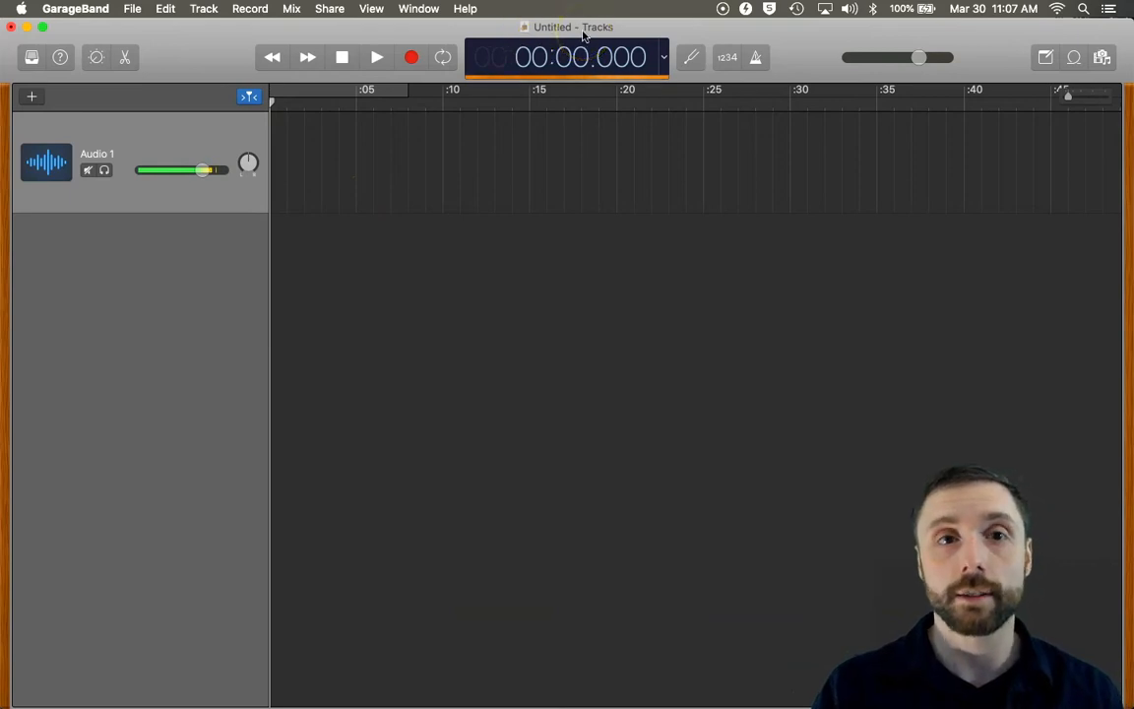
Save the project as "Sample project" on the Samsung_T5 drive
left_click(133, 9)
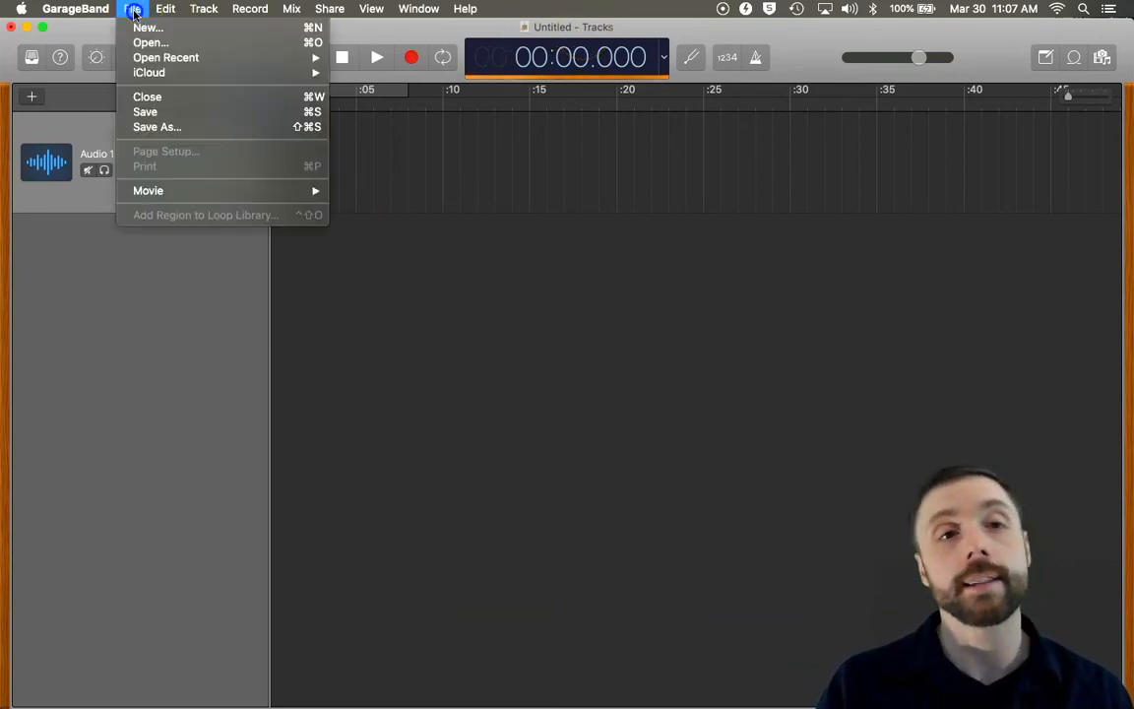
left_click(165, 125)
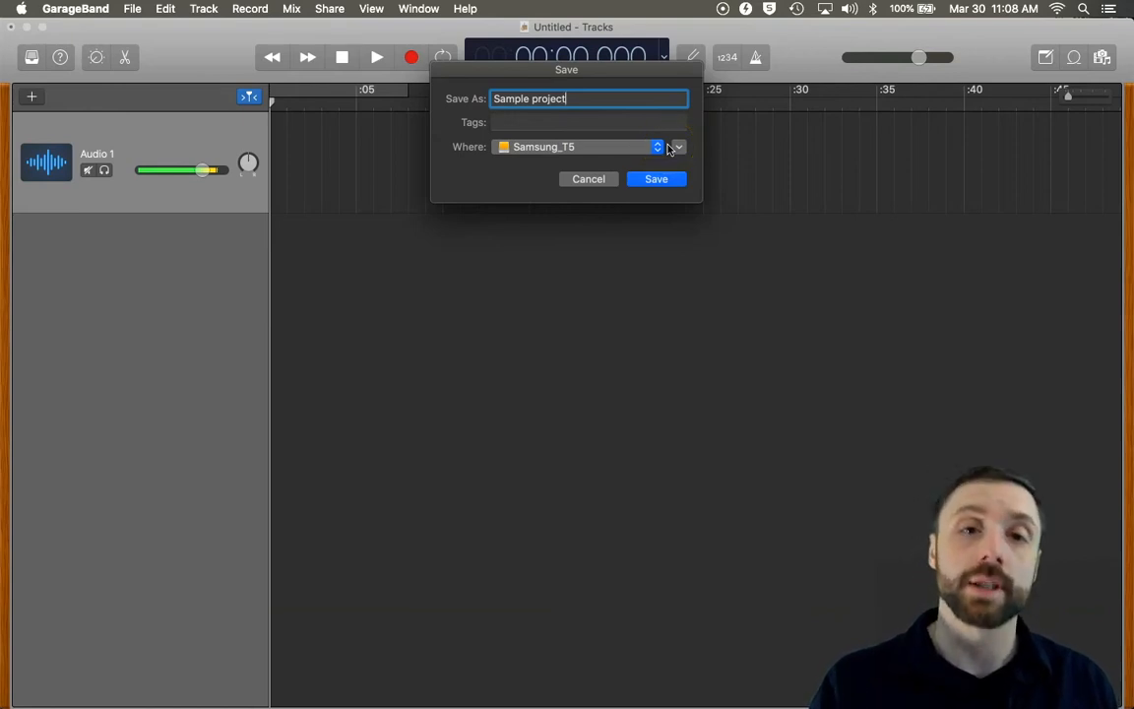
left_click(651, 182)
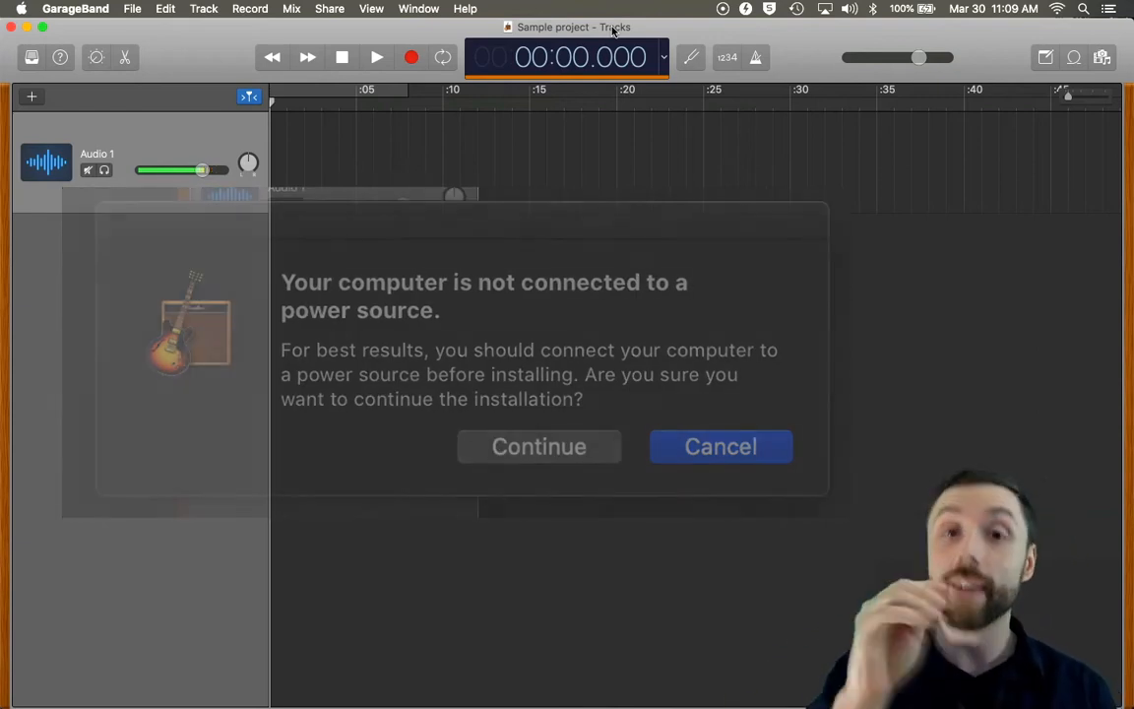
Narrow the GarageBand window to uncover the Finder window beside it, and open the Audio Record folder there
left_click(248, 161)
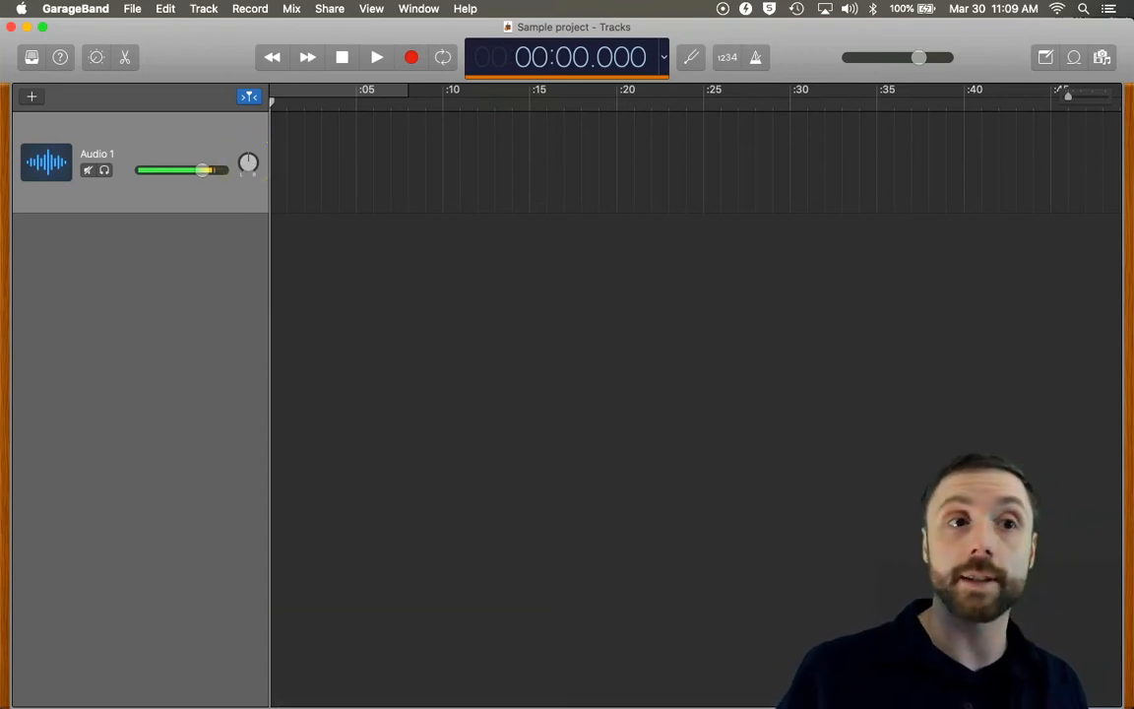
left_click_drag(5, 24, 402, 6)
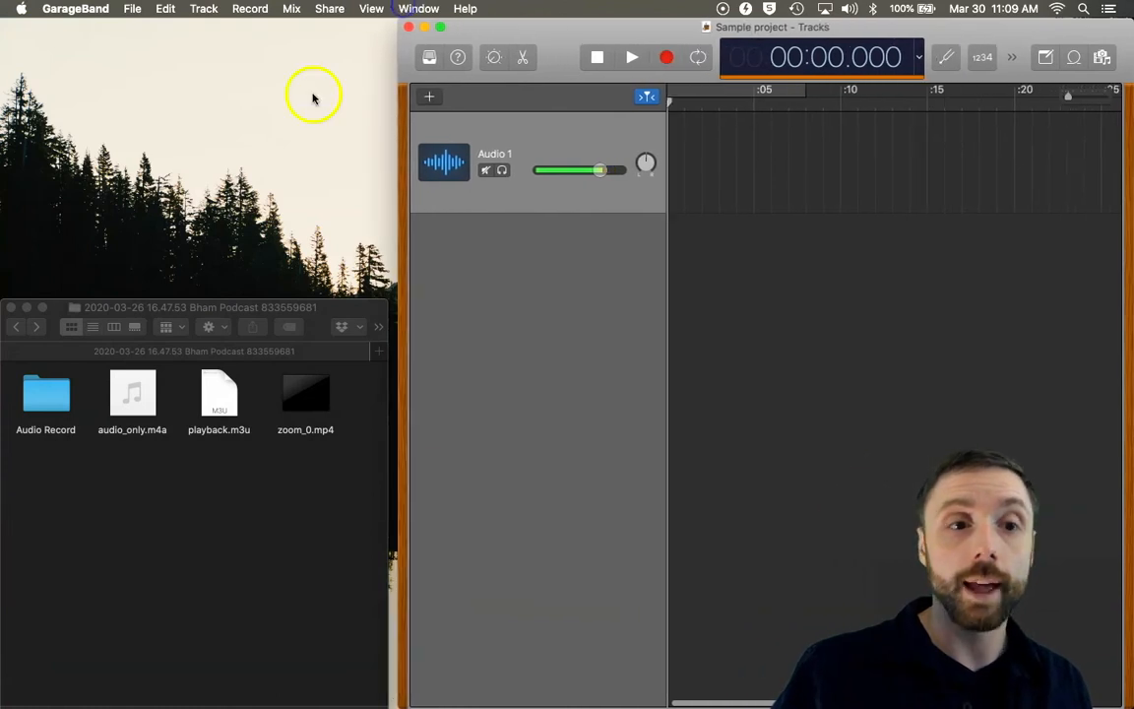
left_click(56, 393)
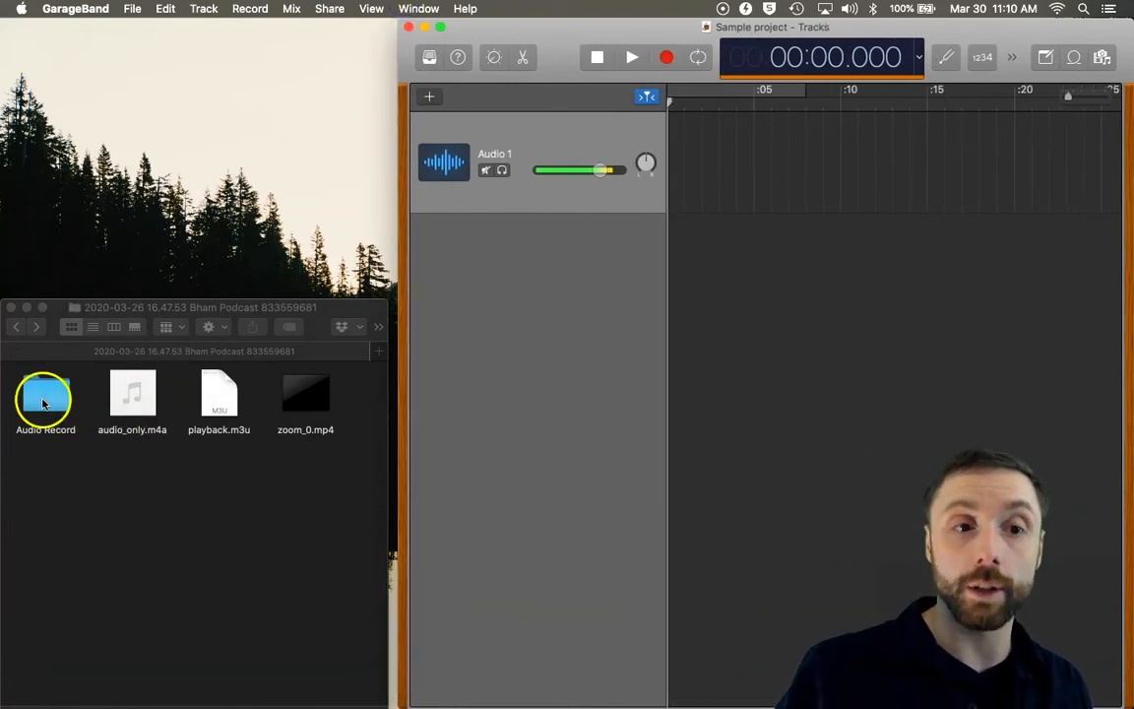
double_click(56, 393)
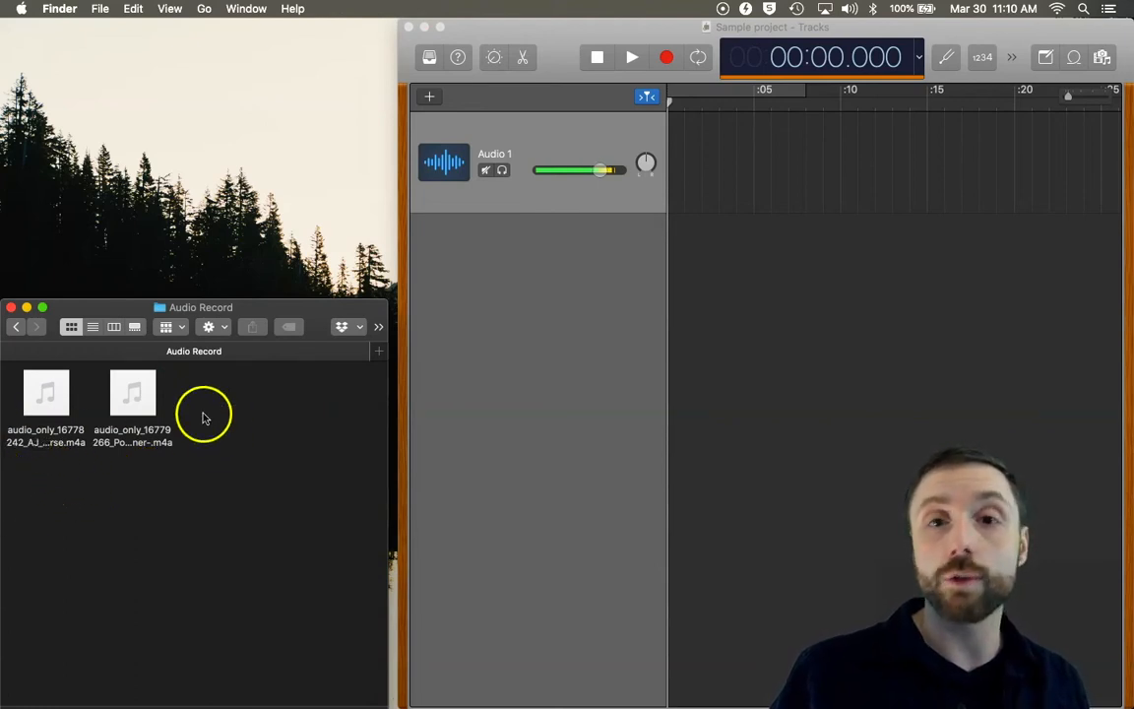
Import the two audio_only recordings from the Audio Record folder onto separate new tracks below Audio 1, starting at time zero
left_click_drag(40, 397, 696, 278)
left_click_drag(709, 243, 655, 249)
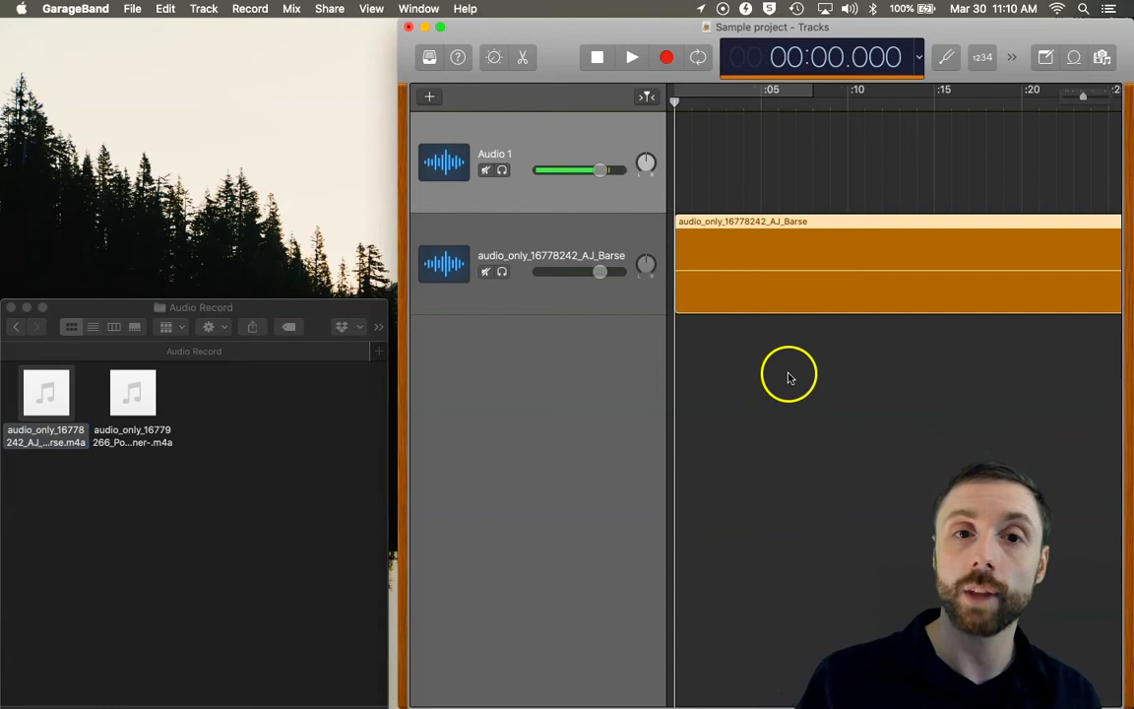
left_click_drag(136, 387, 673, 364)
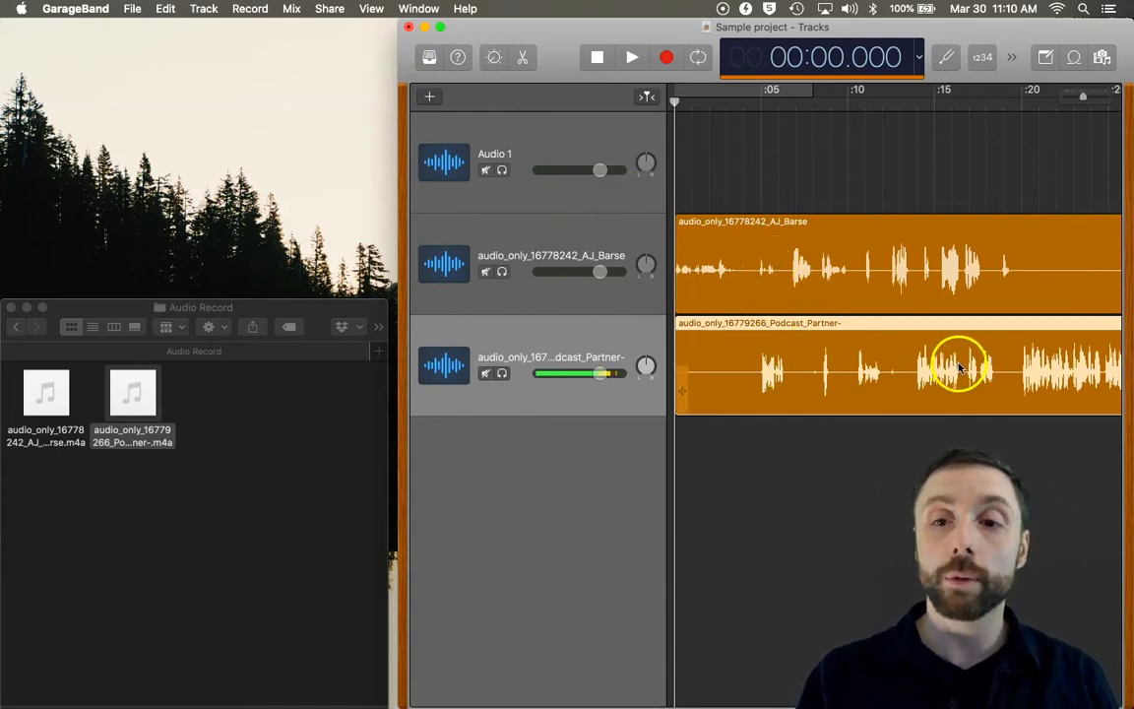
left_click(771, 371)
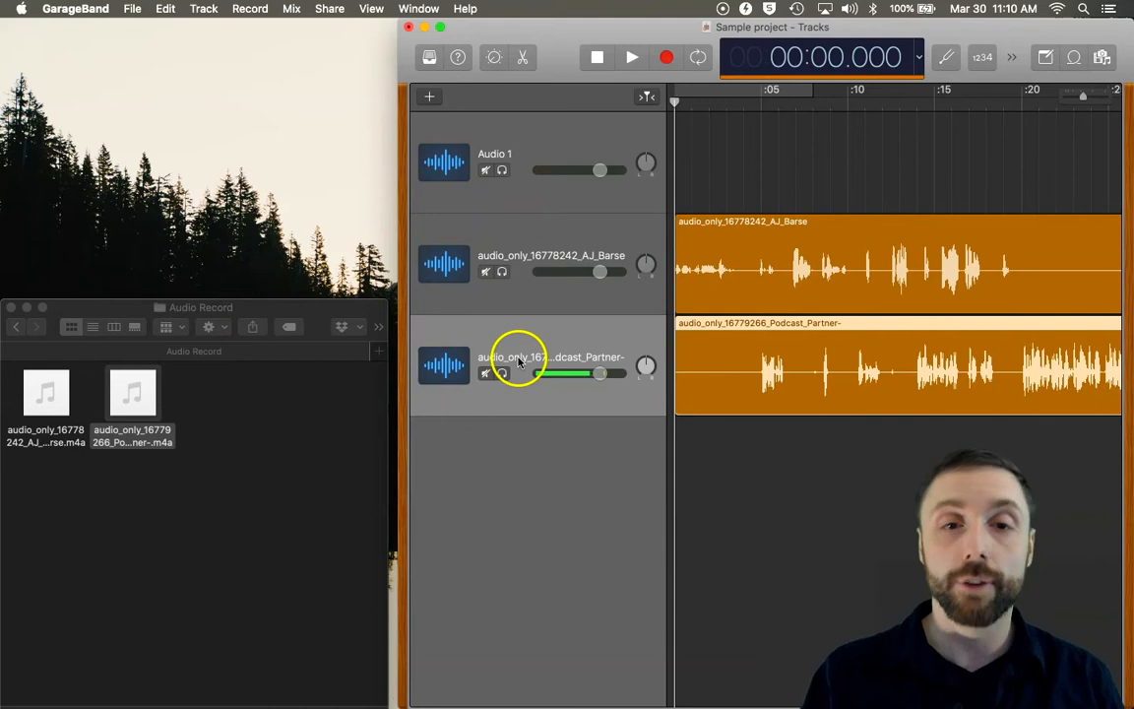
Rename the first imported track with its speaker's name followed by "mic"
double_click(507, 255)
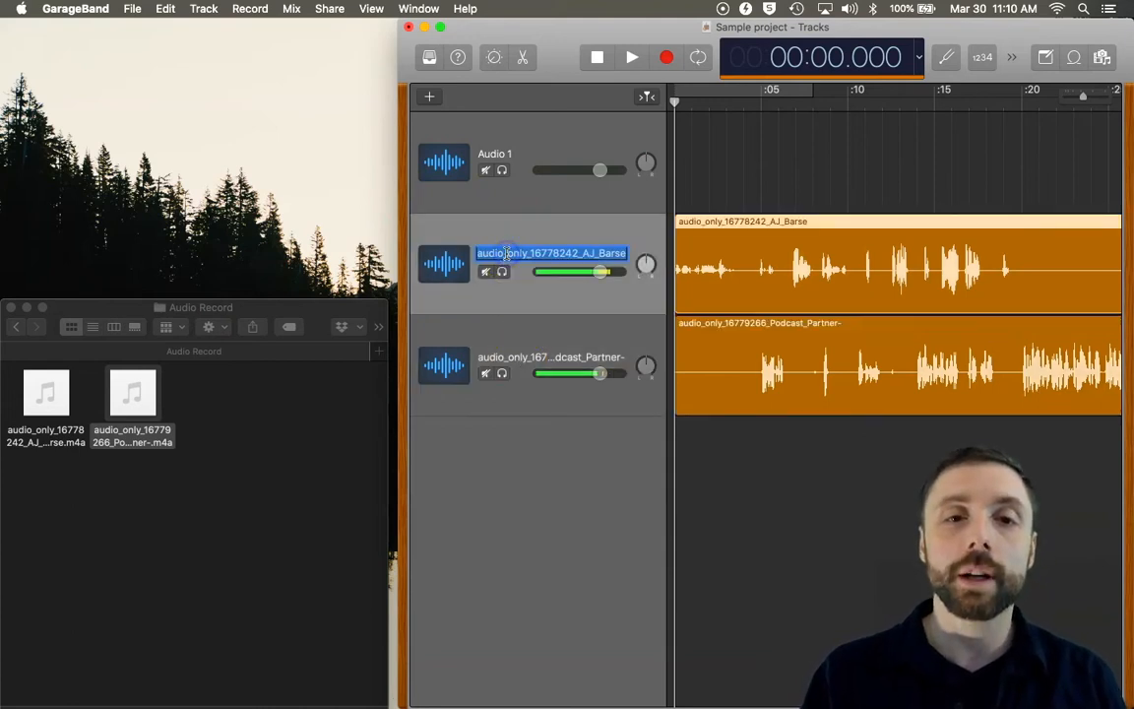
type("AJ")
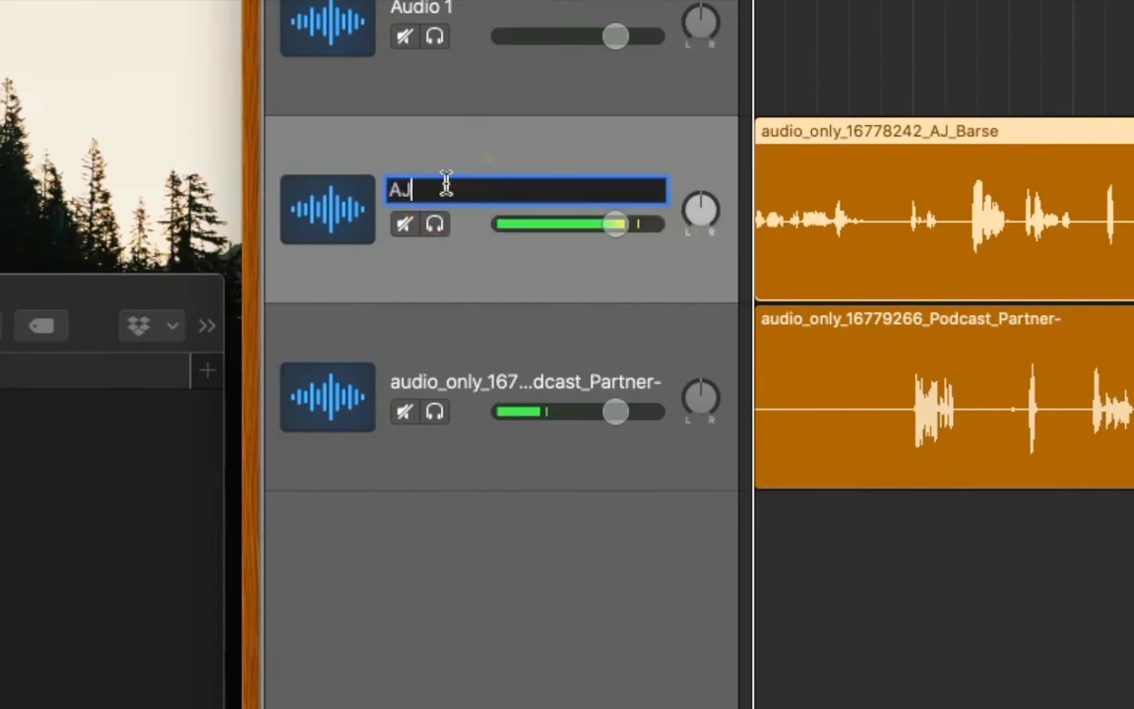
type(" mic")
Rename the second imported track with its speaker's name followed by "mic"
left_click(476, 384)
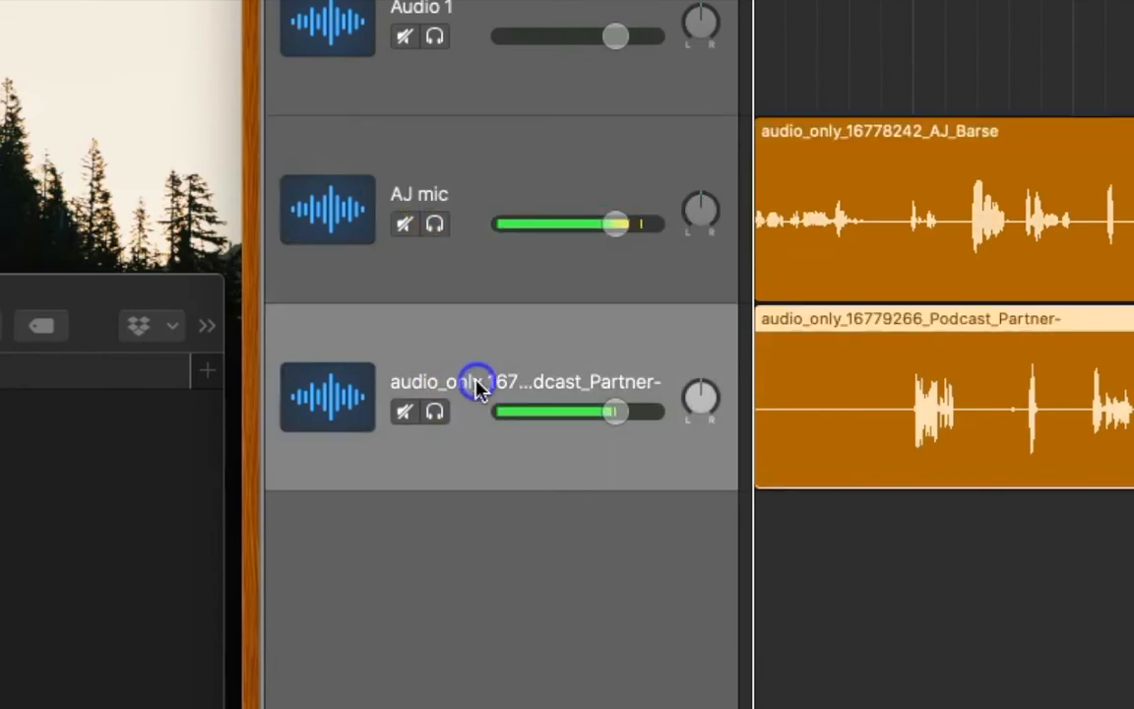
double_click(506, 384)
type("Ch")
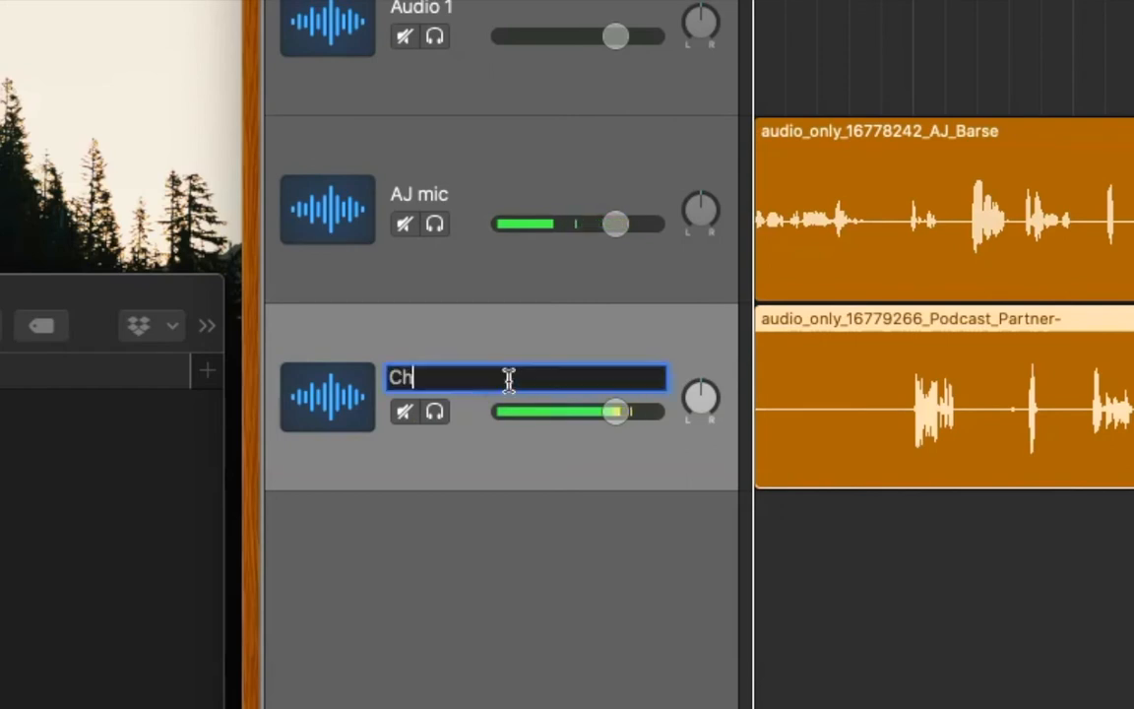
type("ris mic")
key("Return")
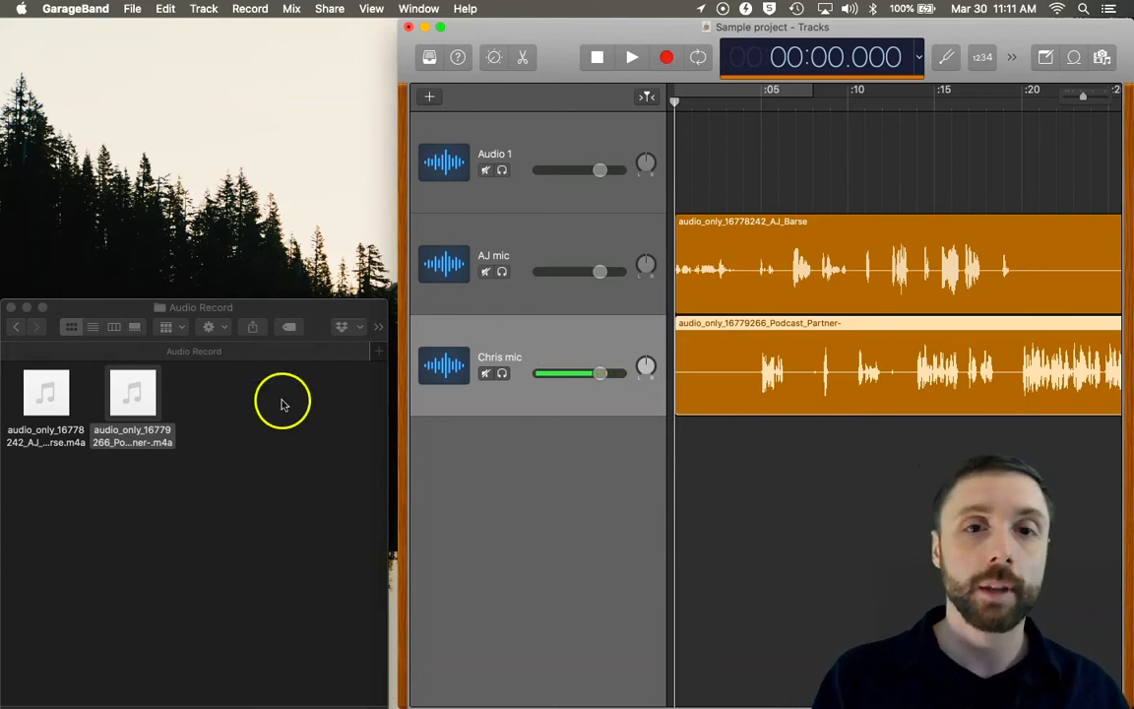
Switch to Finder, go back up to the Zoom folder and import Cool Groove.m4a onto a new track below the two mic tracks
left_click(131, 312)
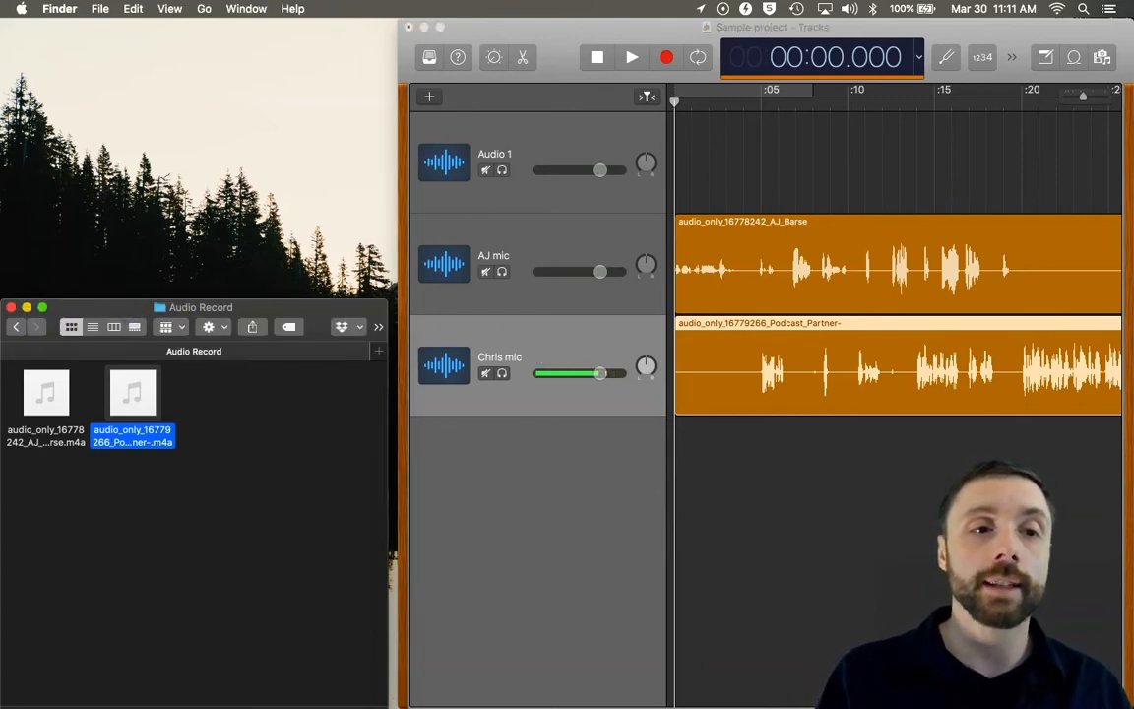
left_click(15, 328)
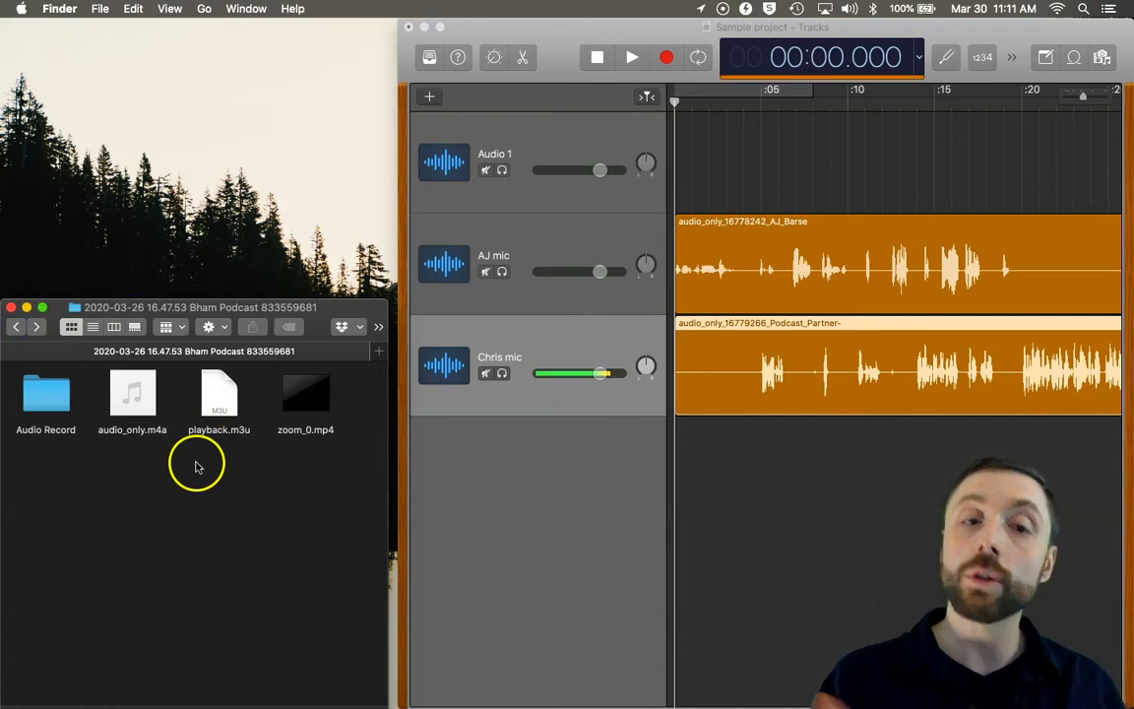
left_click(16, 328)
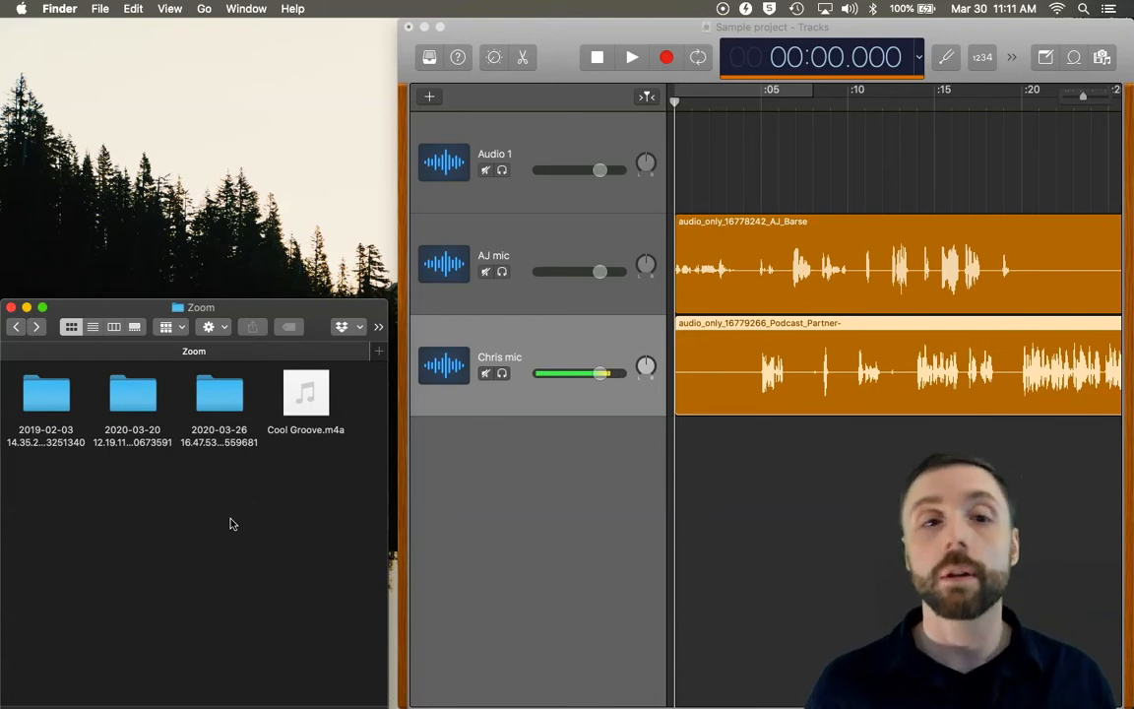
left_click(316, 407)
left_click_drag(315, 406, 665, 544)
Widen the GarageBand window back across the full screen and delete the empty Audio 1 track
left_click(531, 140)
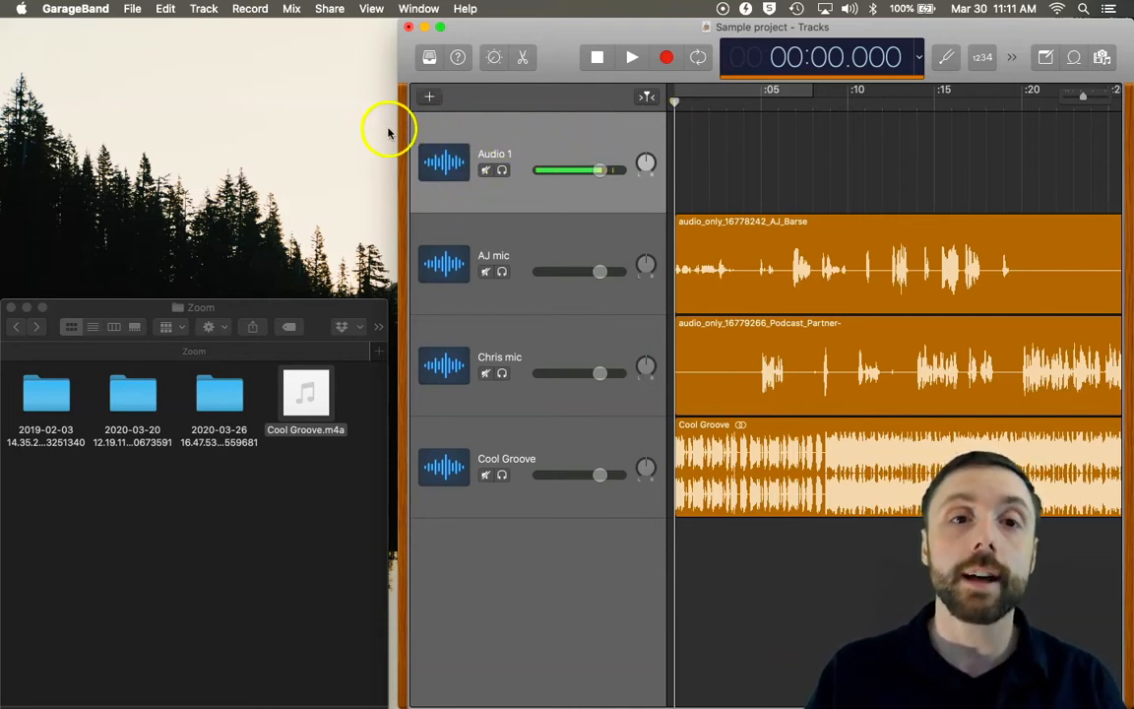
left_click_drag(397, 130, 31, 128)
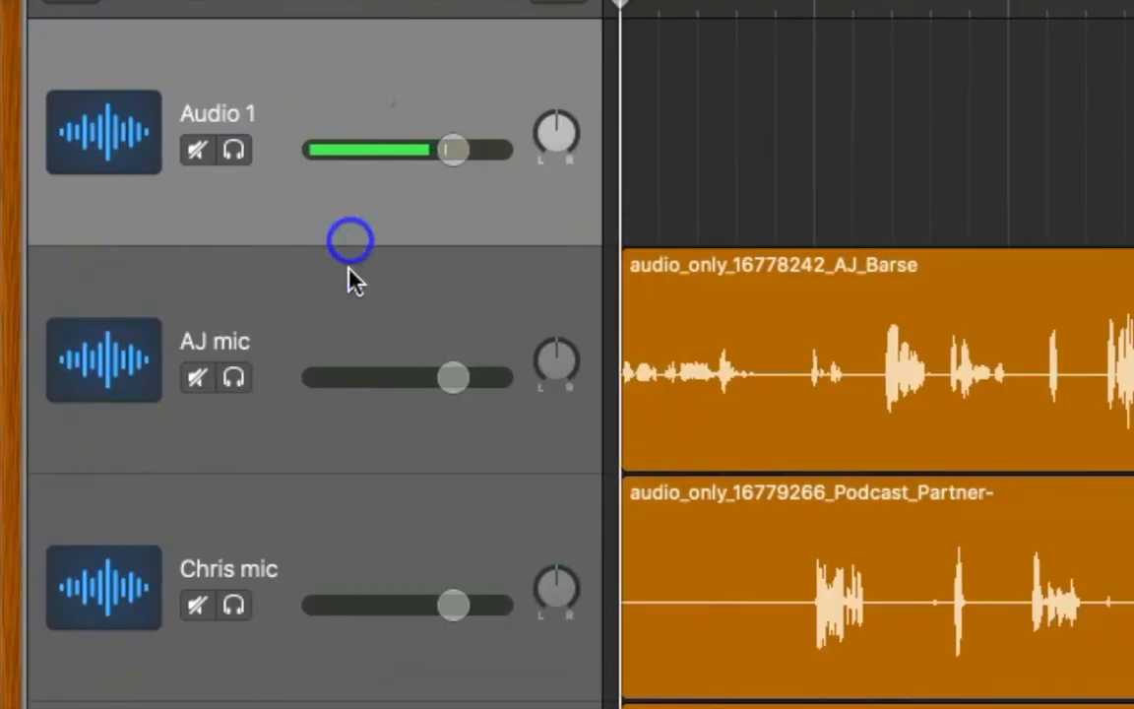
left_click(321, 329)
left_click(336, 51)
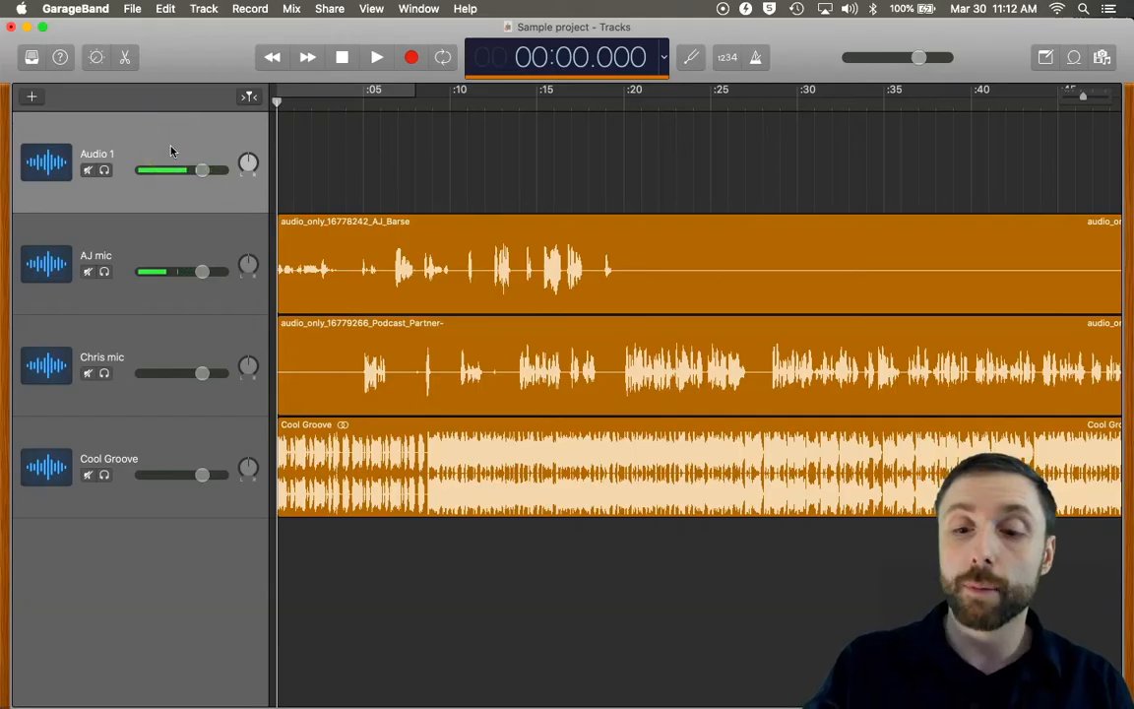
key("super+BackSpace")
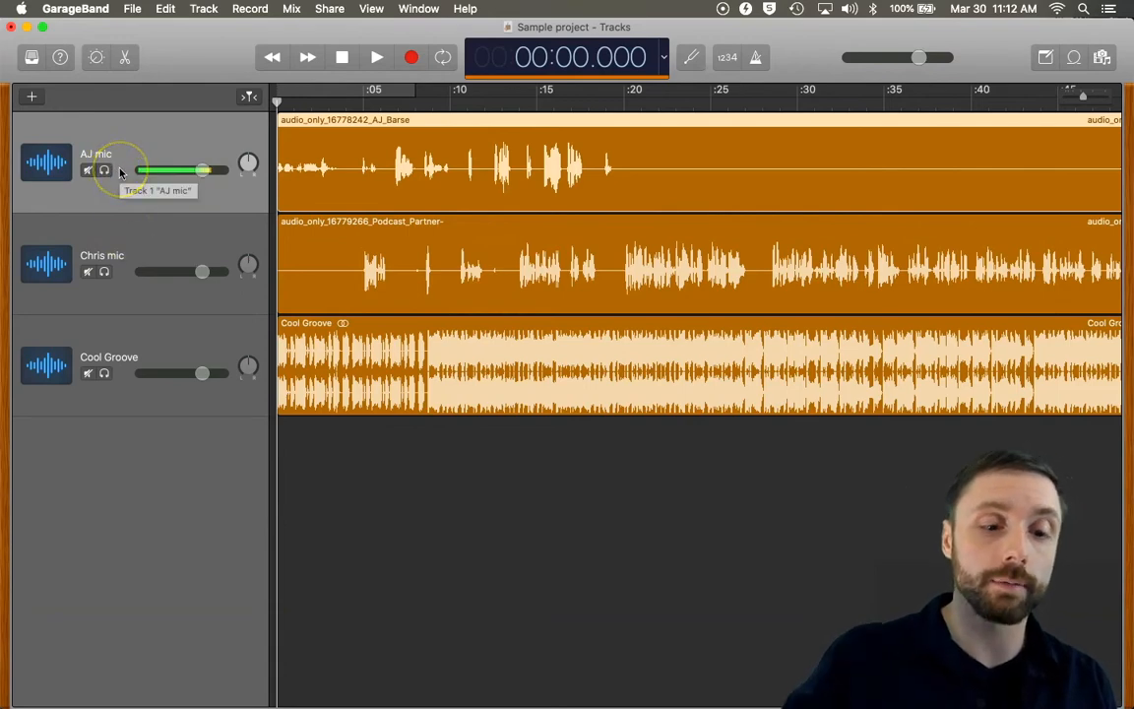
Toggle the volume automation display on all tracks several times, leaving it hidden
key("a")
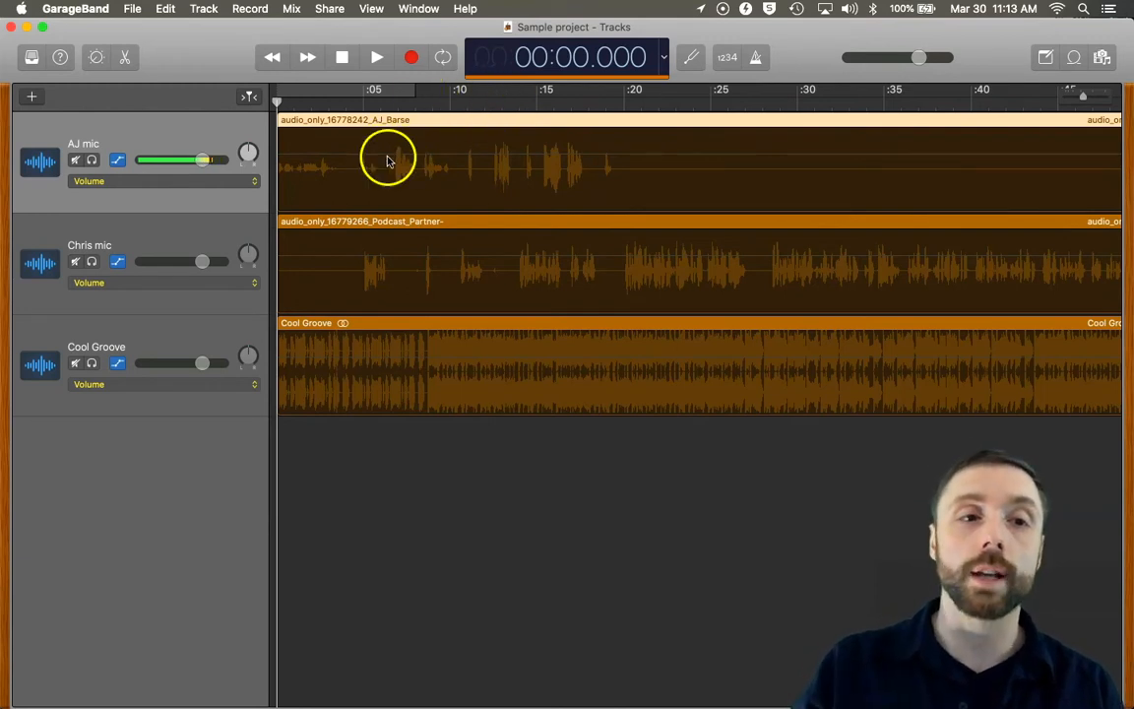
left_click(117, 161)
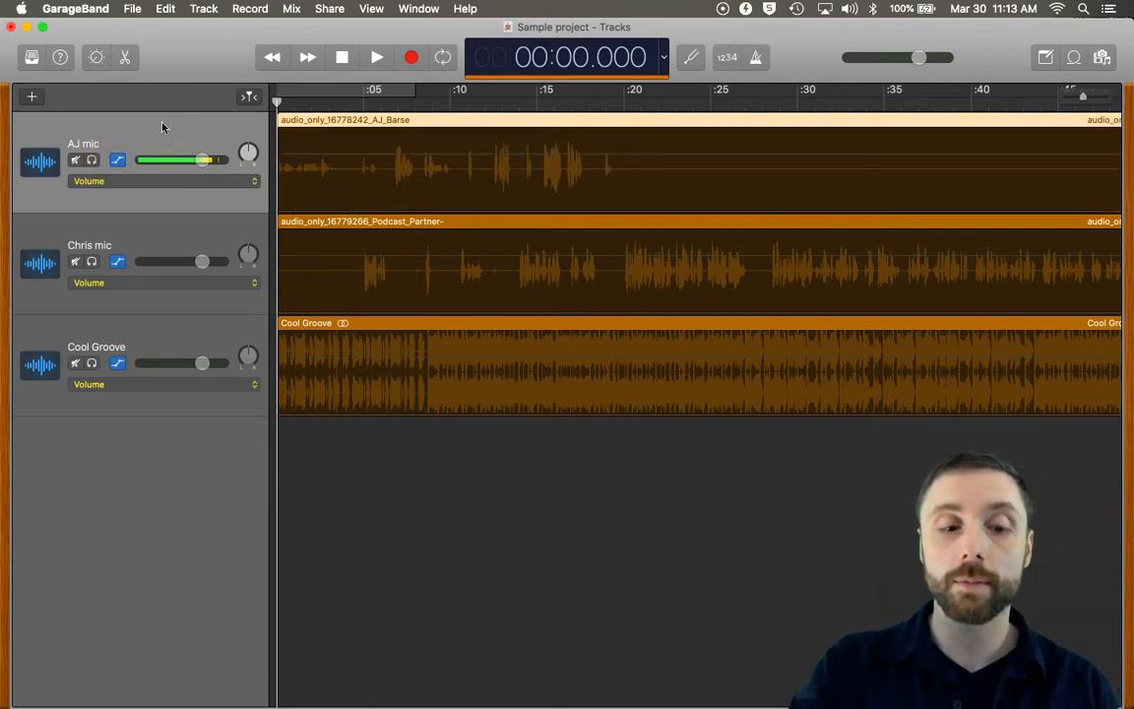
key("a")
key("a")
key("a")
key("a")
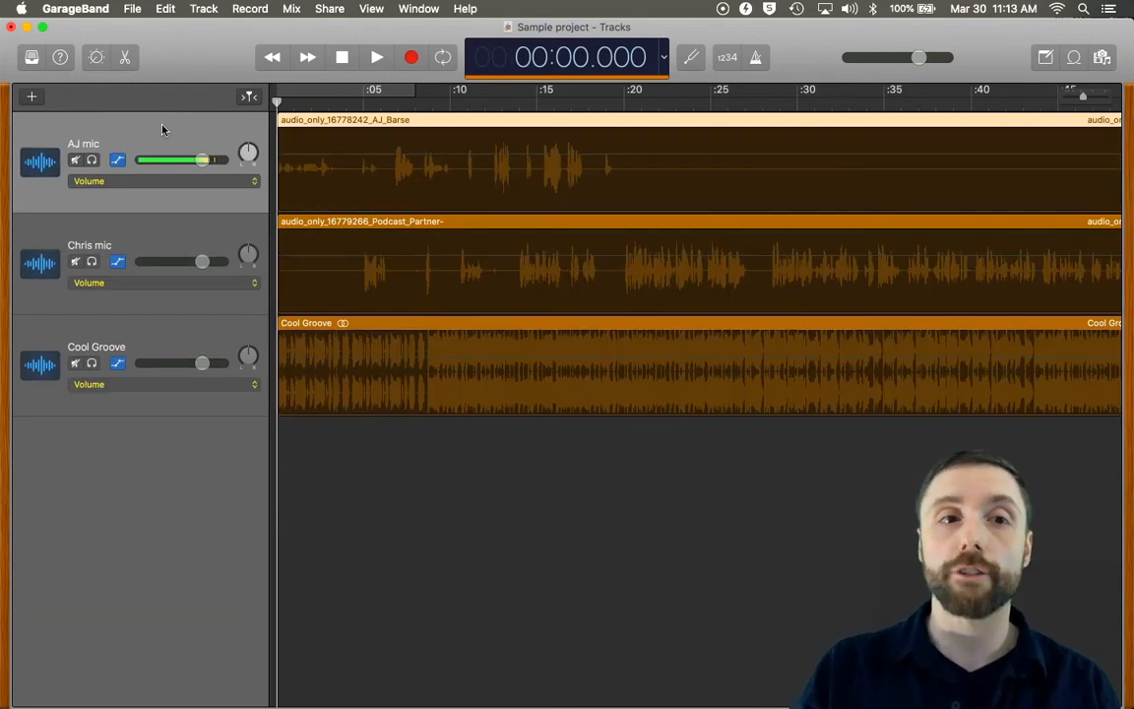
key("a")
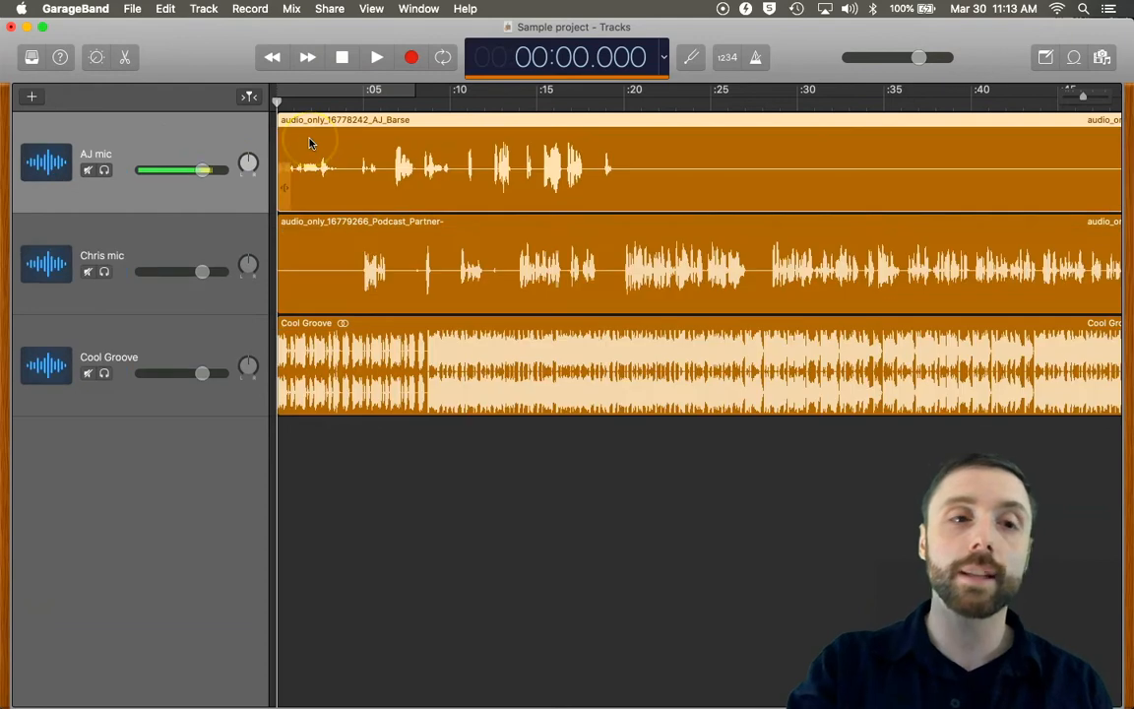
key("a")
key("a")
key("a")
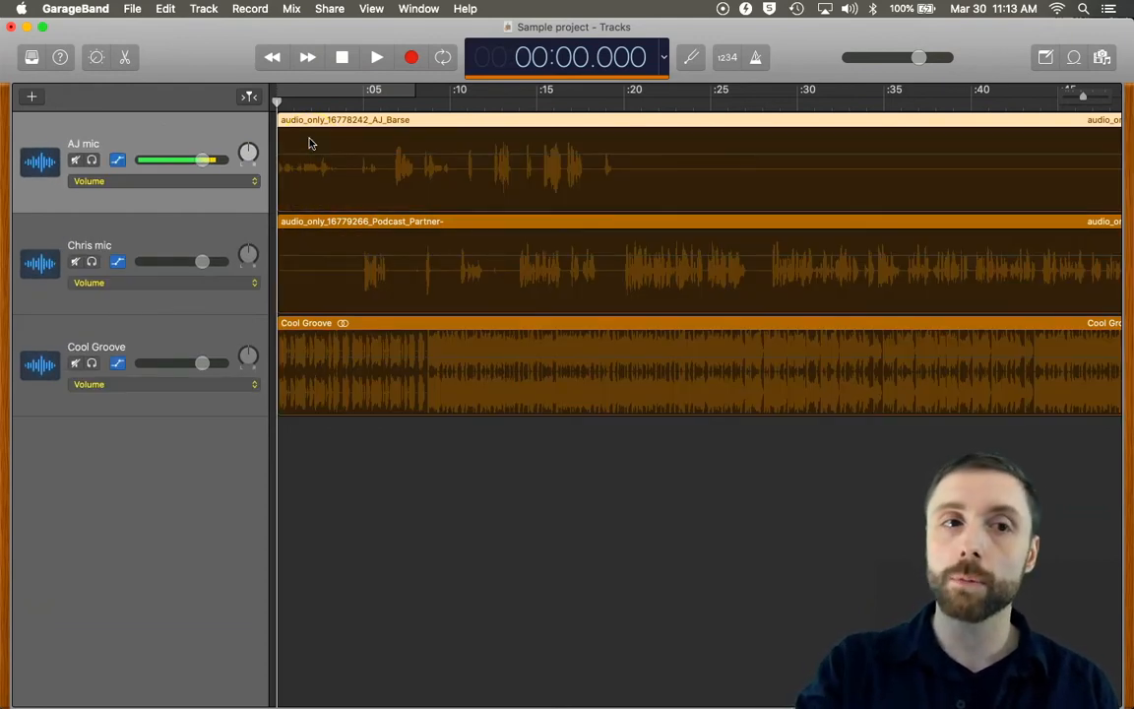
key("a")
Narrow the track header area to give the timeline more room
left_click(455, 172)
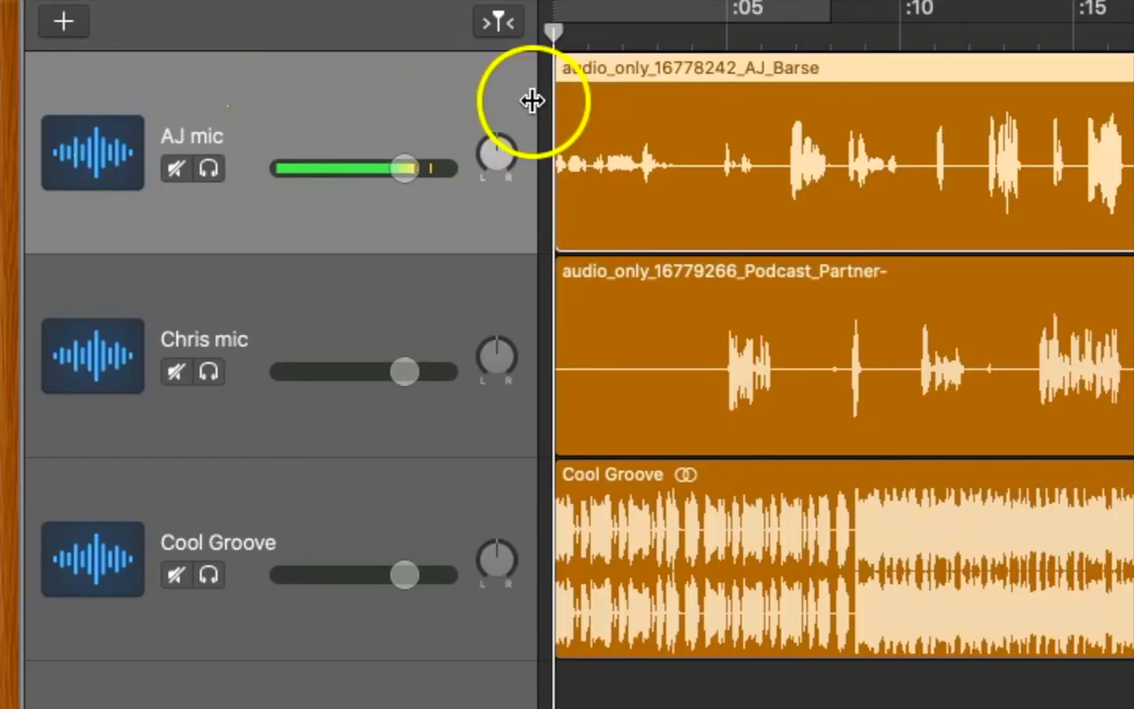
left_click_drag(531, 100, 289, 147)
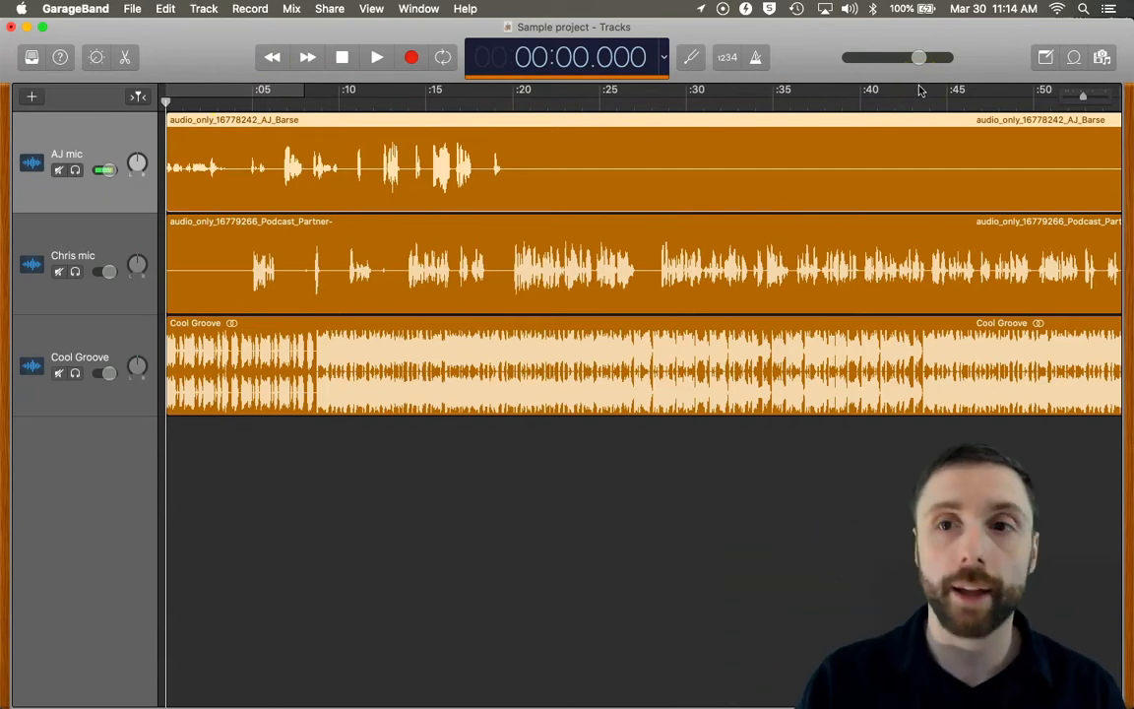
Examine the waveforms at several horizontal zoom levels, from fractions of a second out to the full length of the recordings
left_click_drag(1087, 96, 1089, 97)
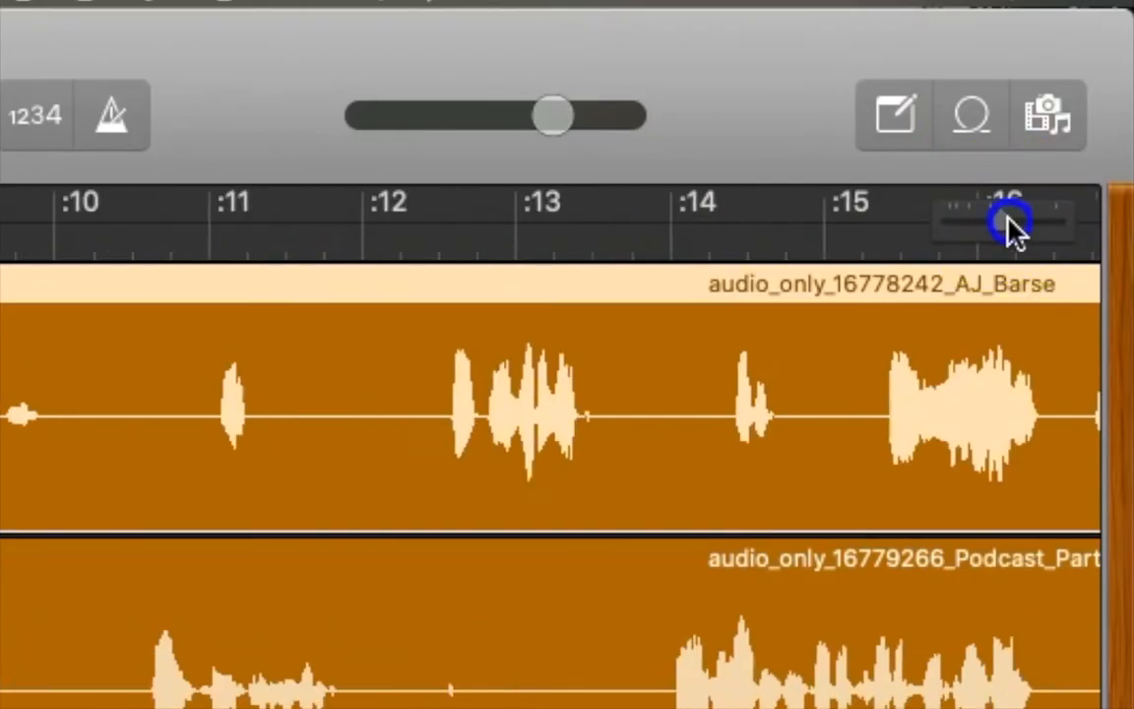
left_click_drag(1008, 215, 1058, 233)
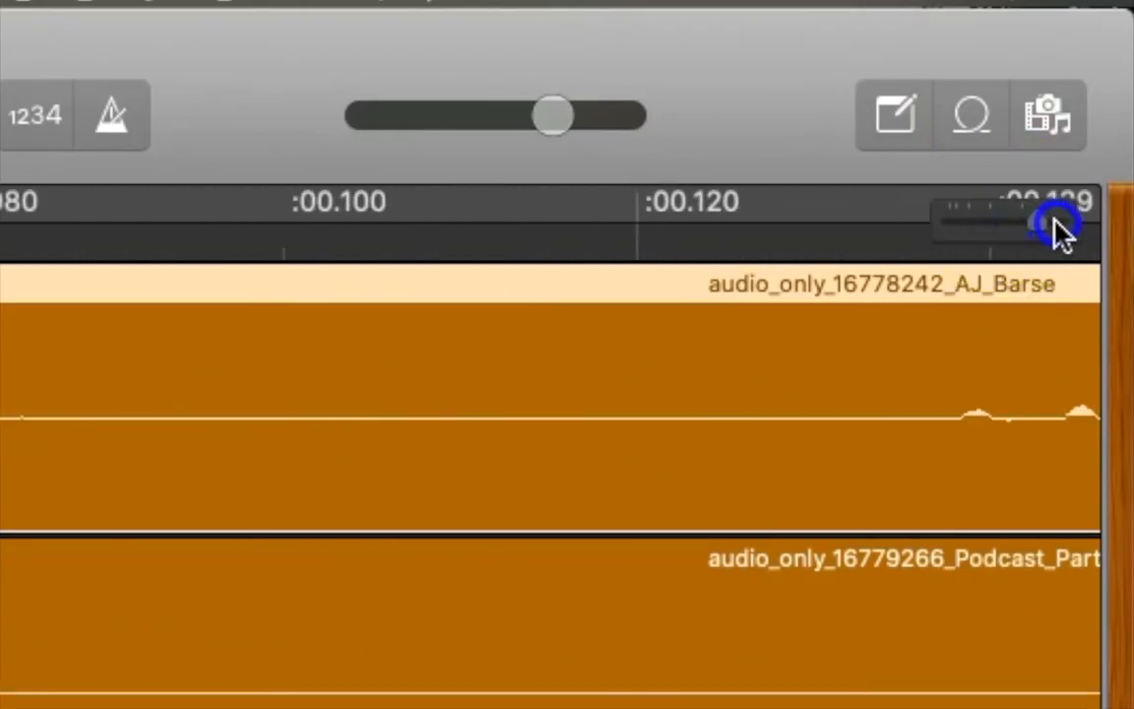
scroll(554, 345, "right", 2)
left_click(3, 245)
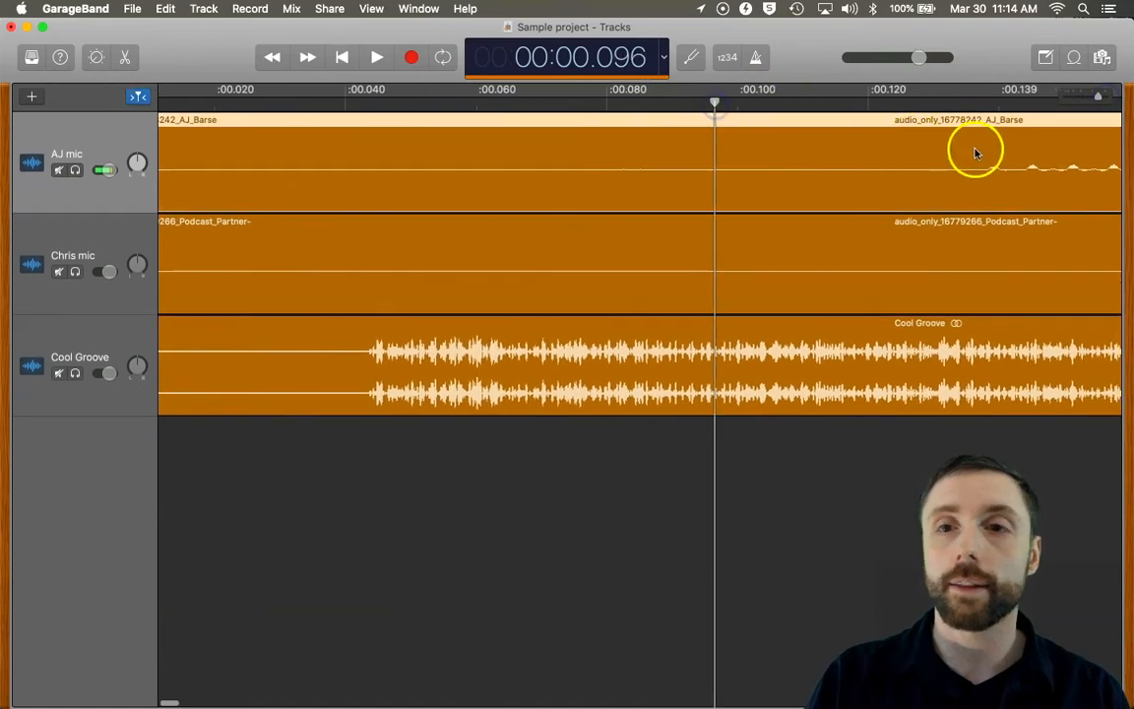
left_click_drag(1093, 97, 1109, 97)
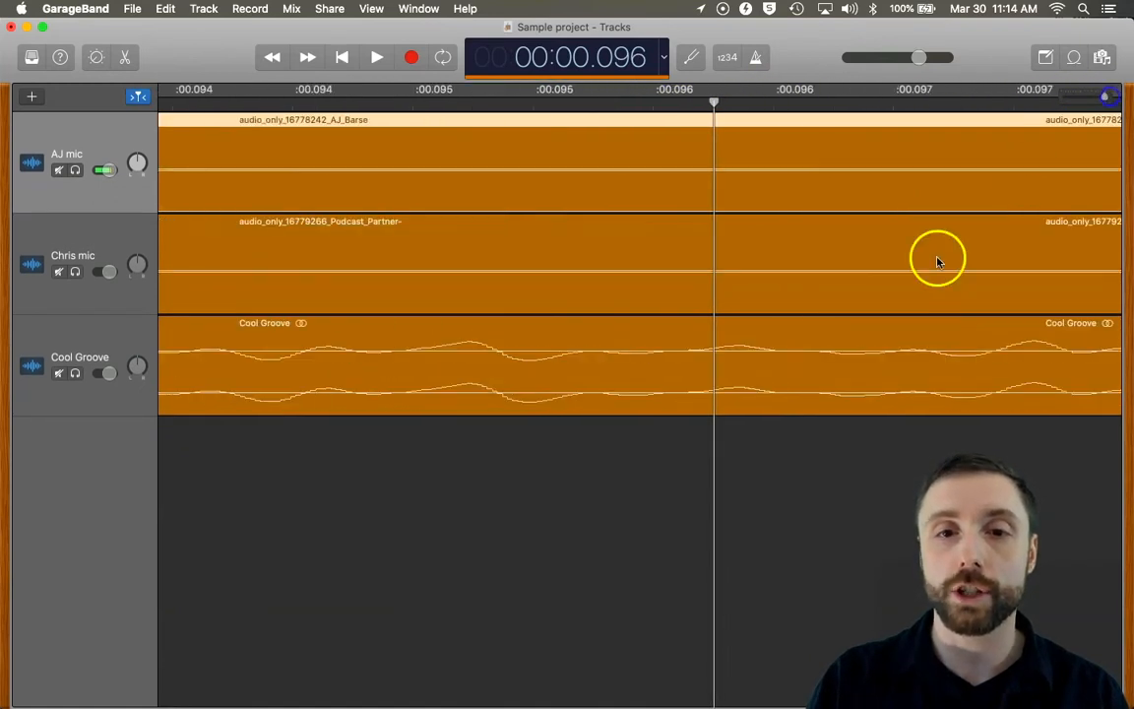
left_click_drag(1106, 99, 1051, 97)
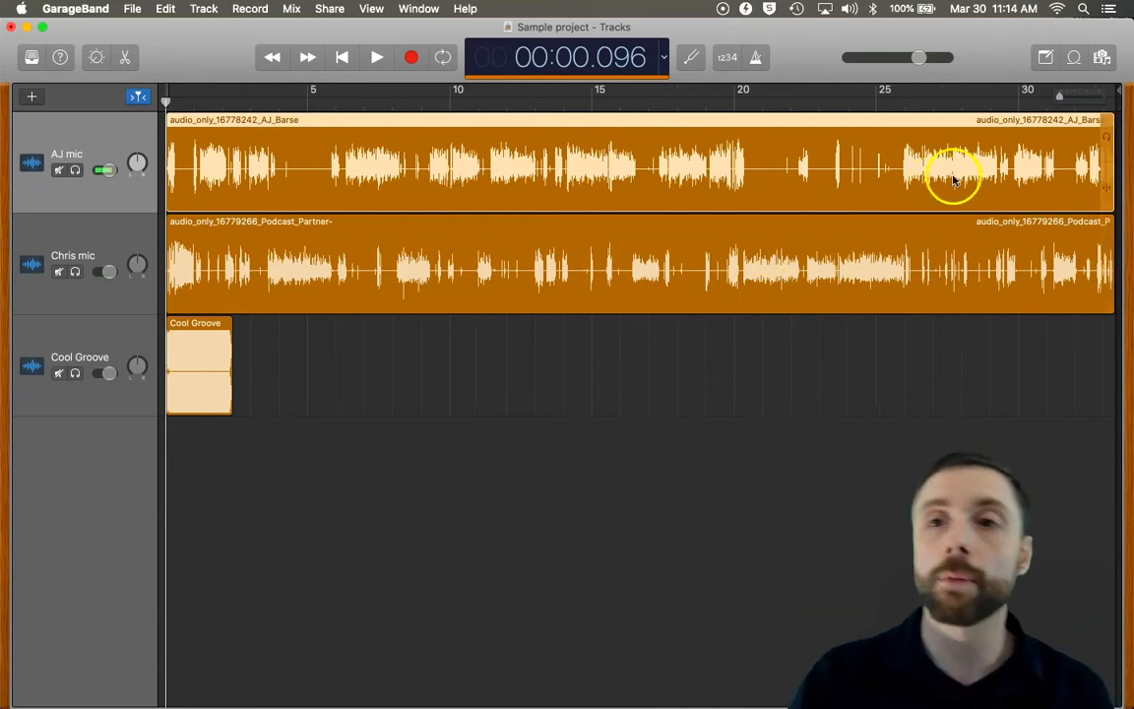
left_click(1065, 98)
mouse_move(1065, 98)
left_mouse_down()
mouse_move(1044, 100)
mouse_move(1065, 102)
left_mouse_up()
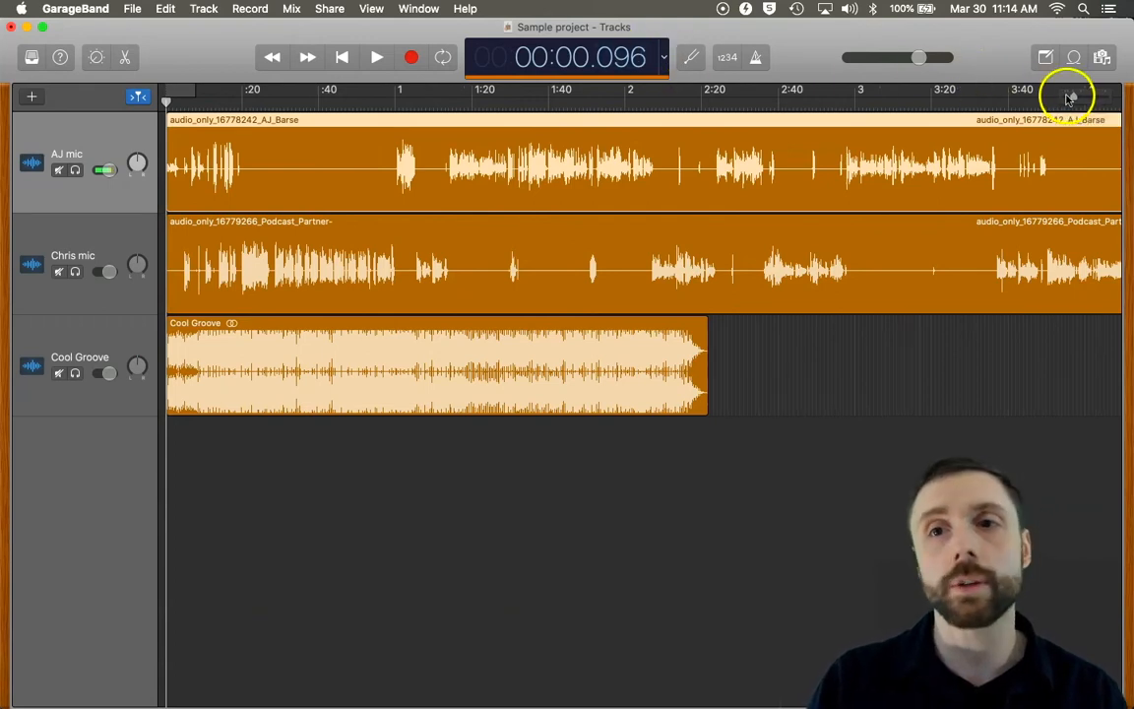
left_click(1099, 100)
left_click_drag(1088, 100, 1059, 97)
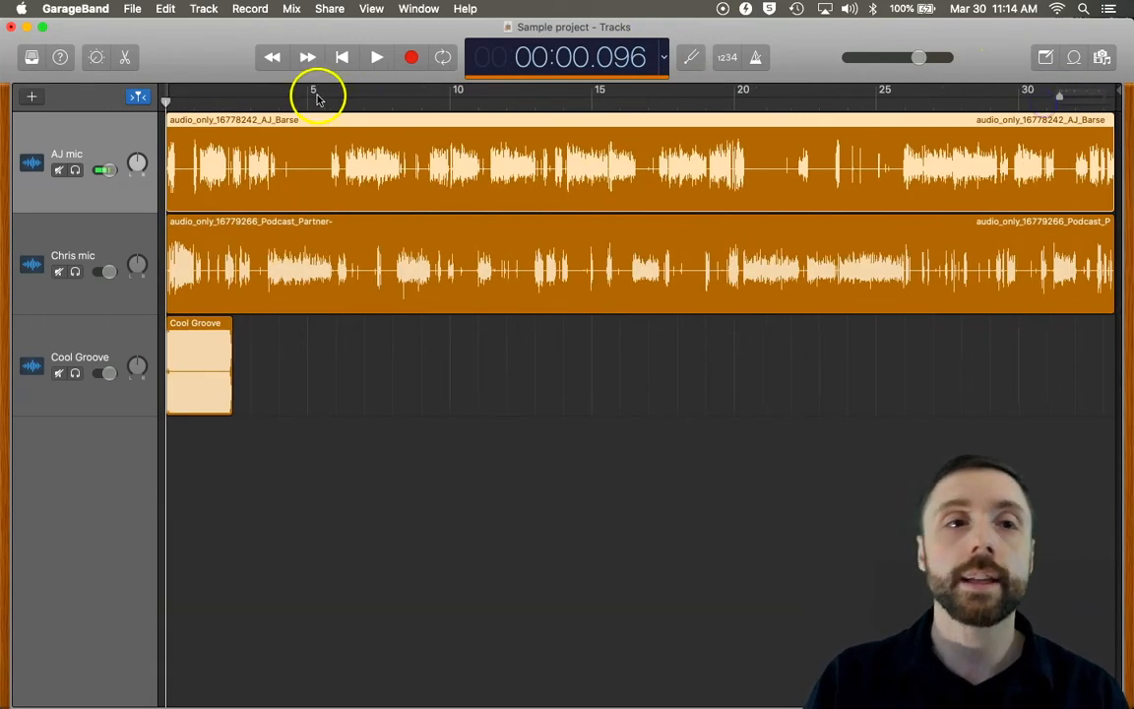
Move the playhead to 10:00.000, back to 8:50.000, and at a closer zoom fine-position it at 8:50.040
left_click_drag(170, 101, 448, 121)
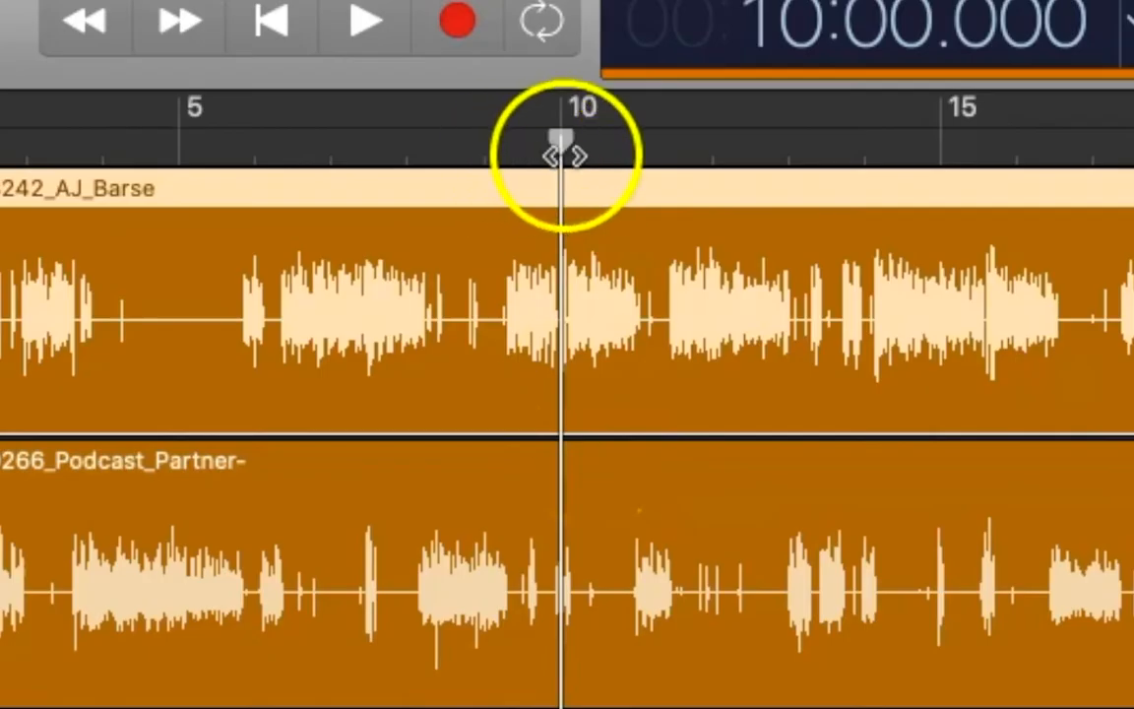
left_click_drag(563, 156, 470, 169)
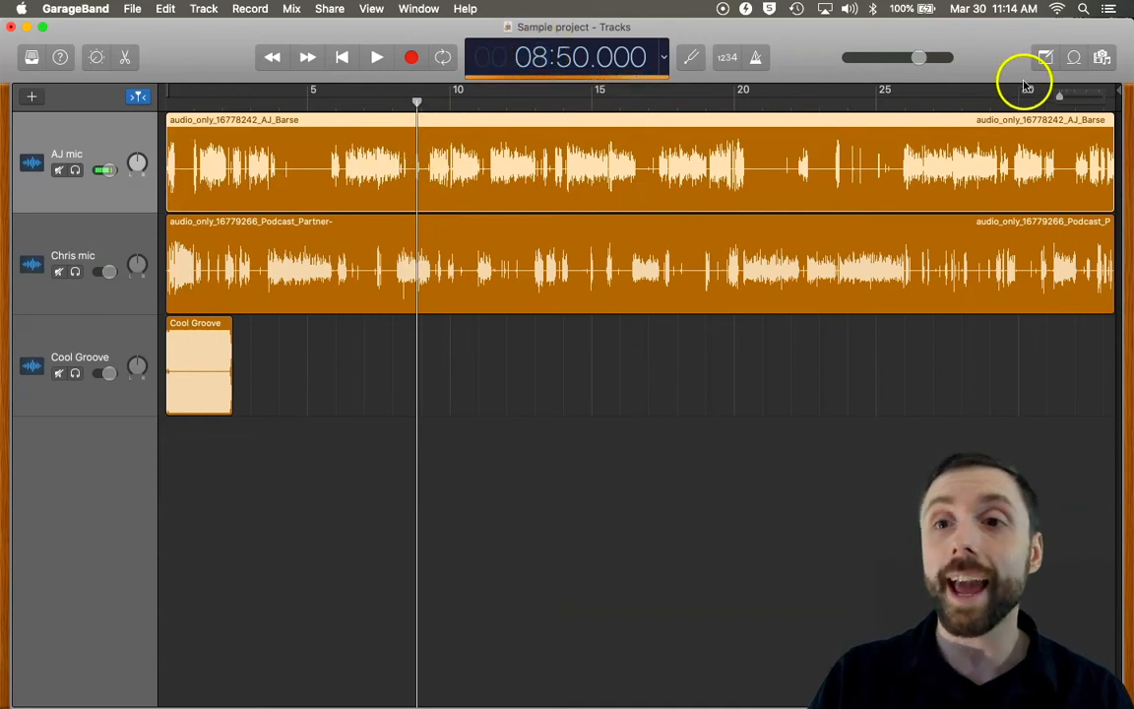
left_click_drag(1063, 98, 1097, 98)
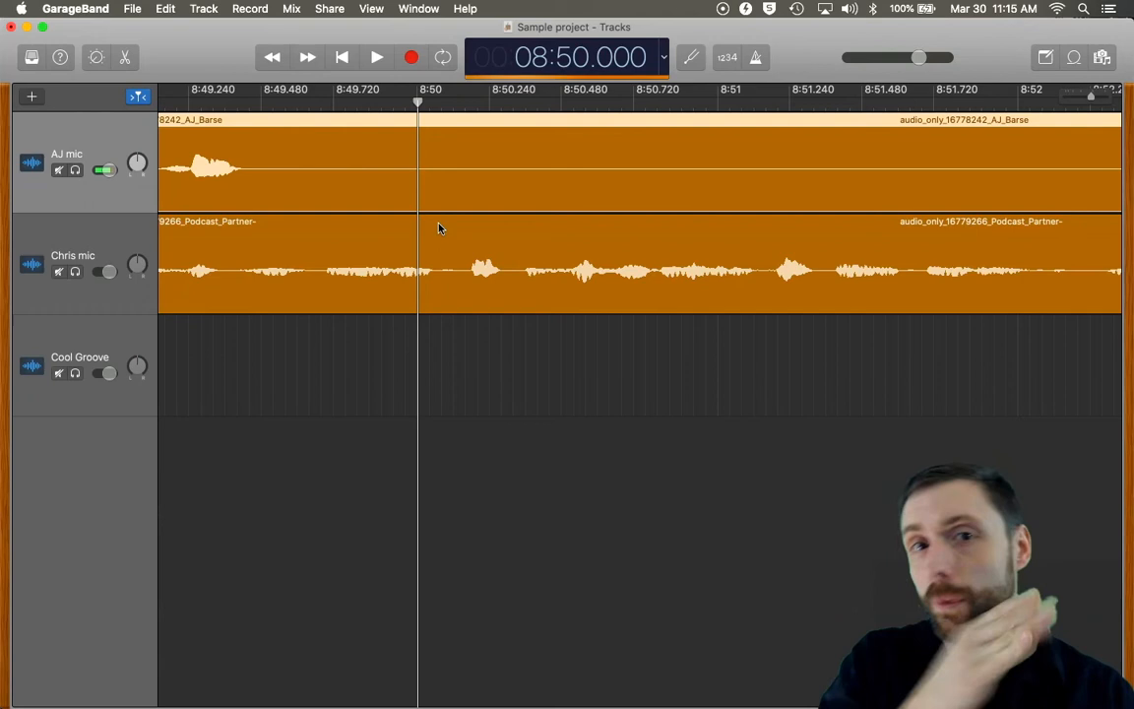
left_click_drag(418, 101, 433, 122)
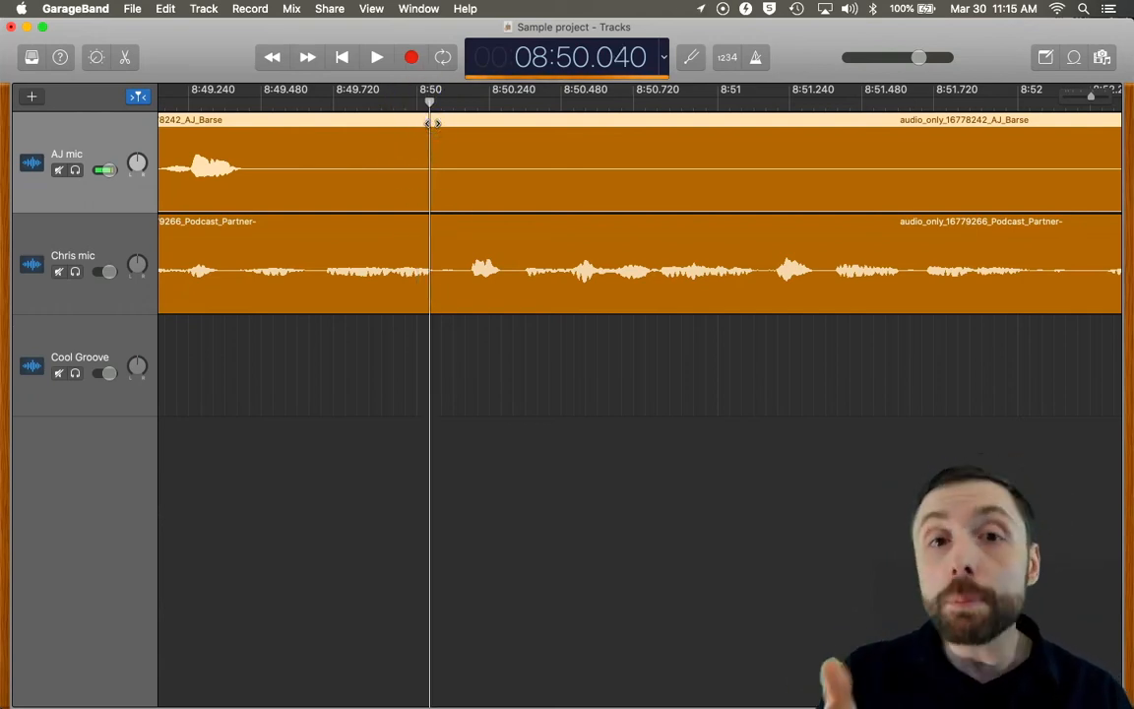
left_click_drag(1088, 94, 1054, 106)
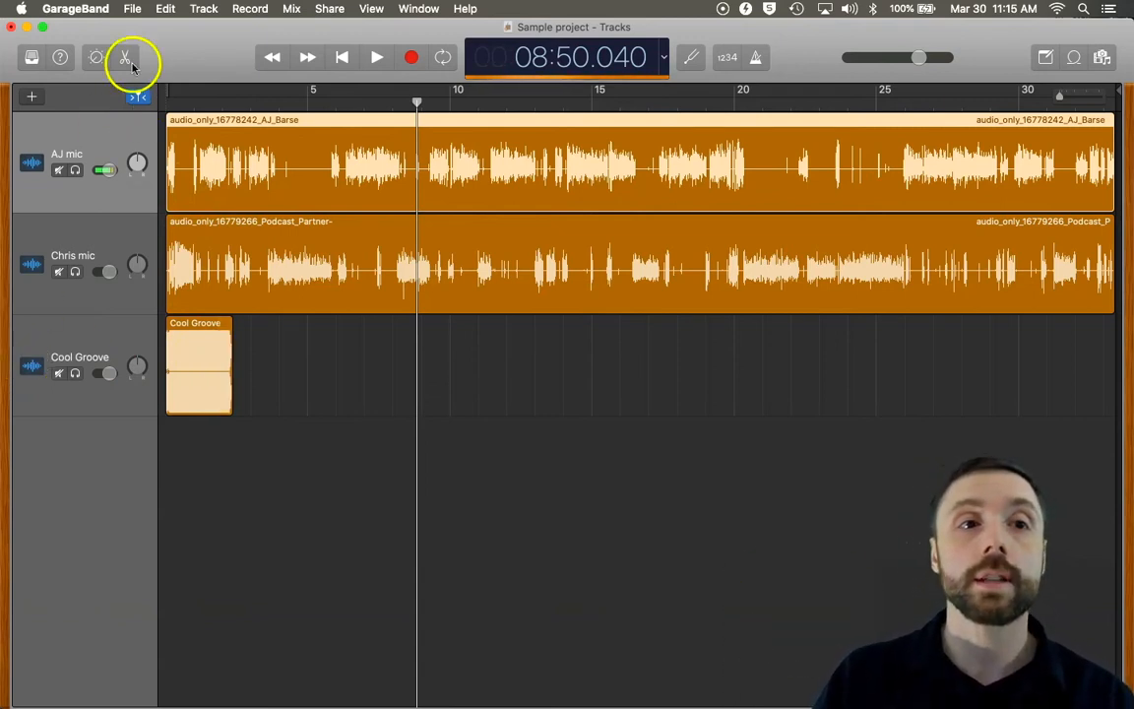
Select the Podcast_Partner region and return the playhead to the beginning of the timeline, at 00:00.905
left_click(361, 264)
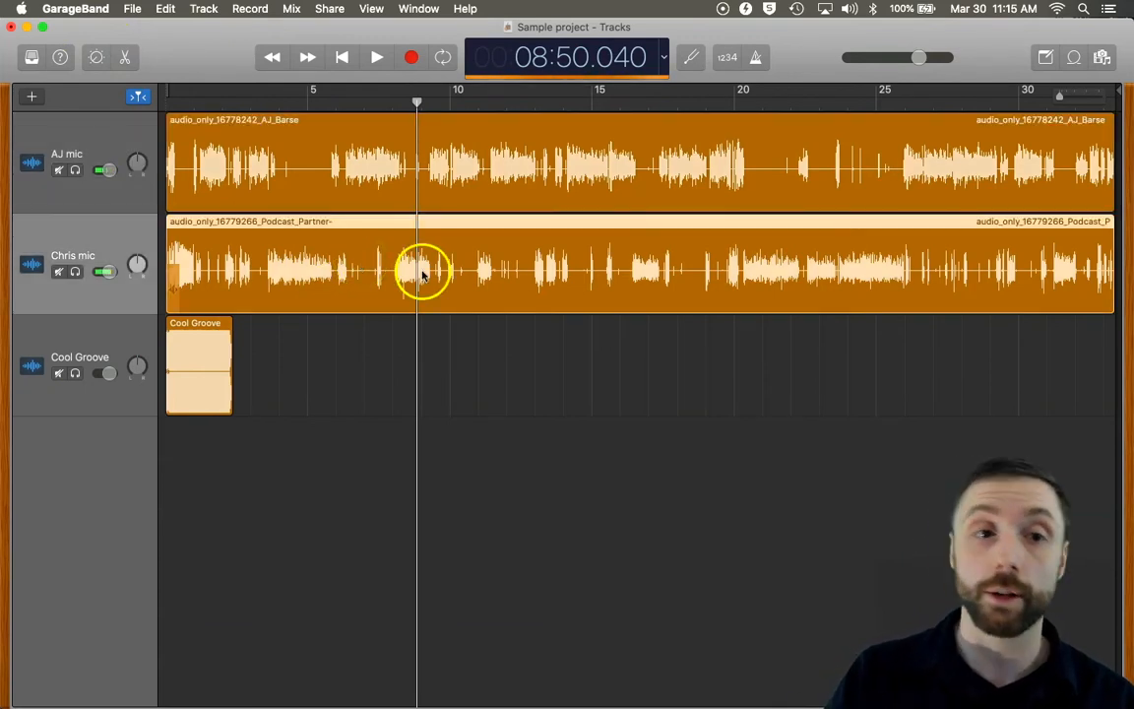
left_click_drag(418, 104, 130, 148)
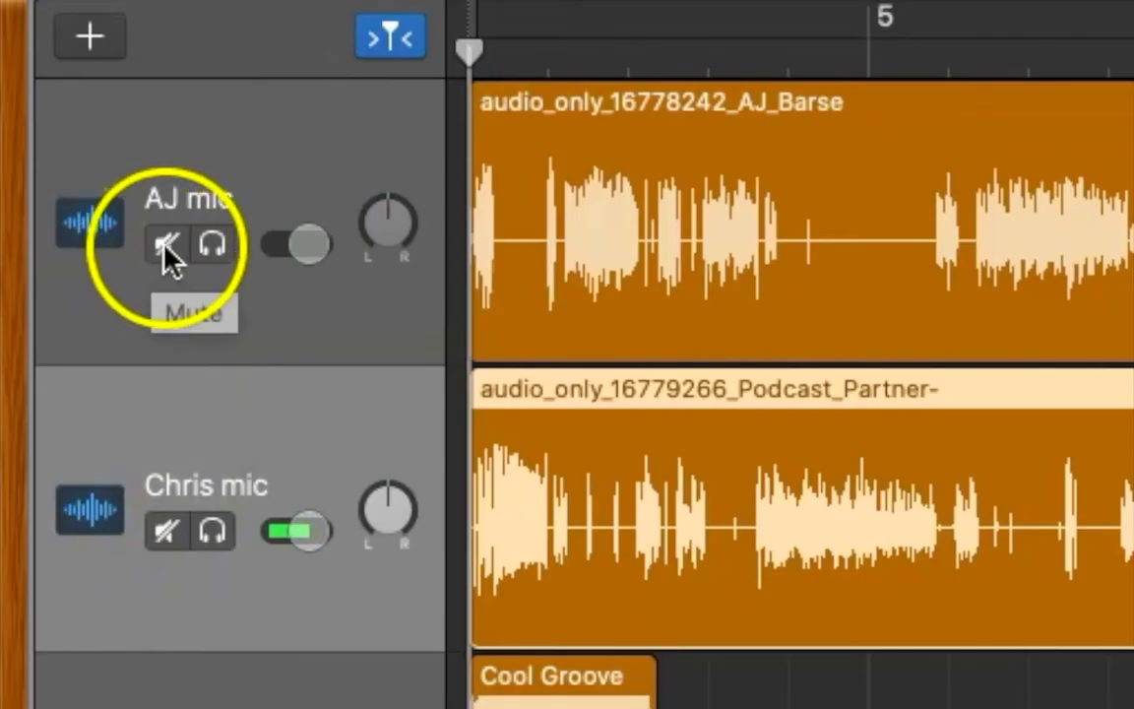
Mute each of the three tracks and unmute them all again
left_click(59, 171)
left_click(165, 529)
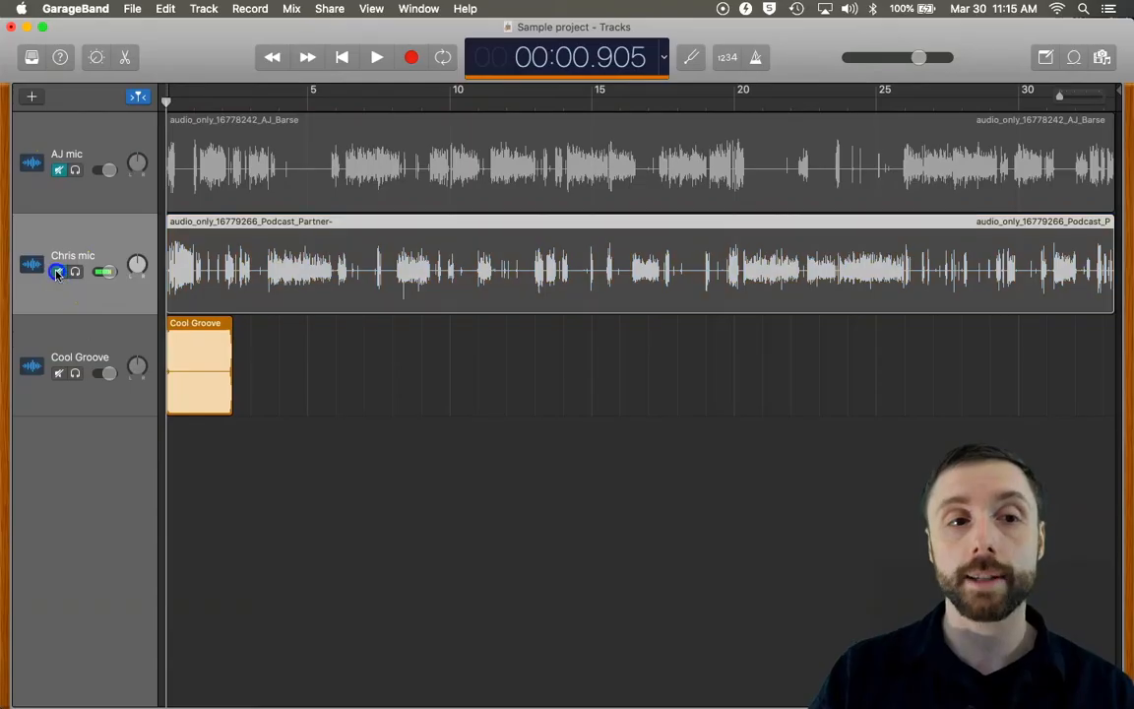
left_click(58, 372)
left_click(58, 271)
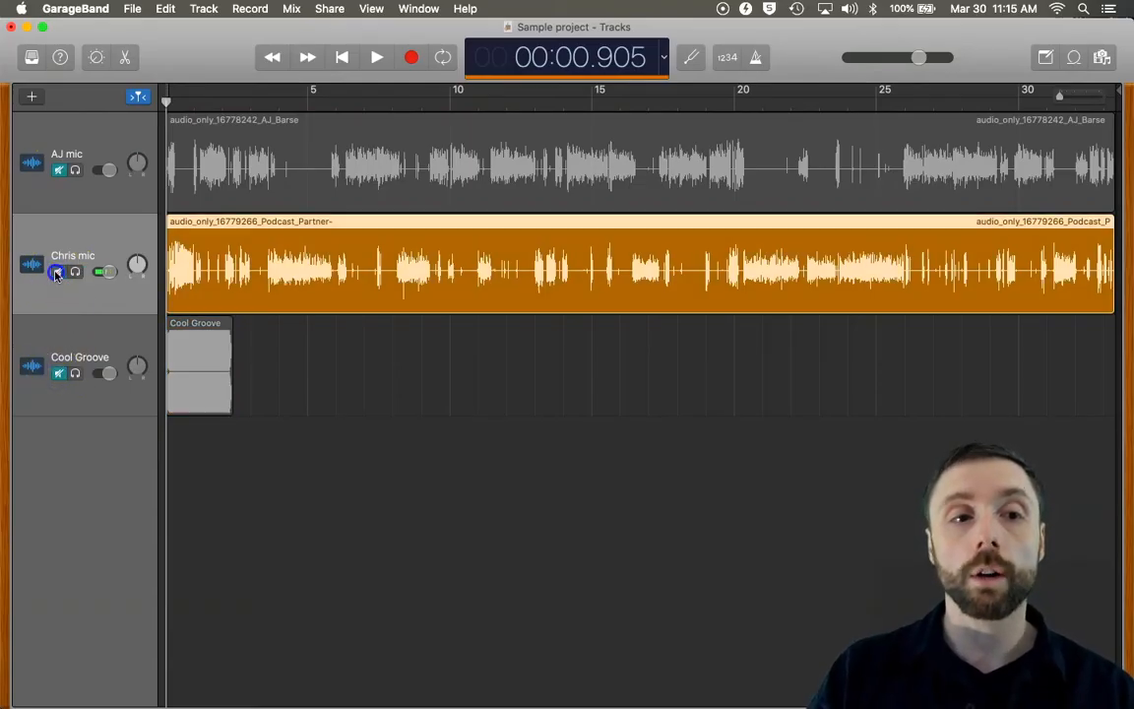
left_click(58, 373)
left_click(58, 170)
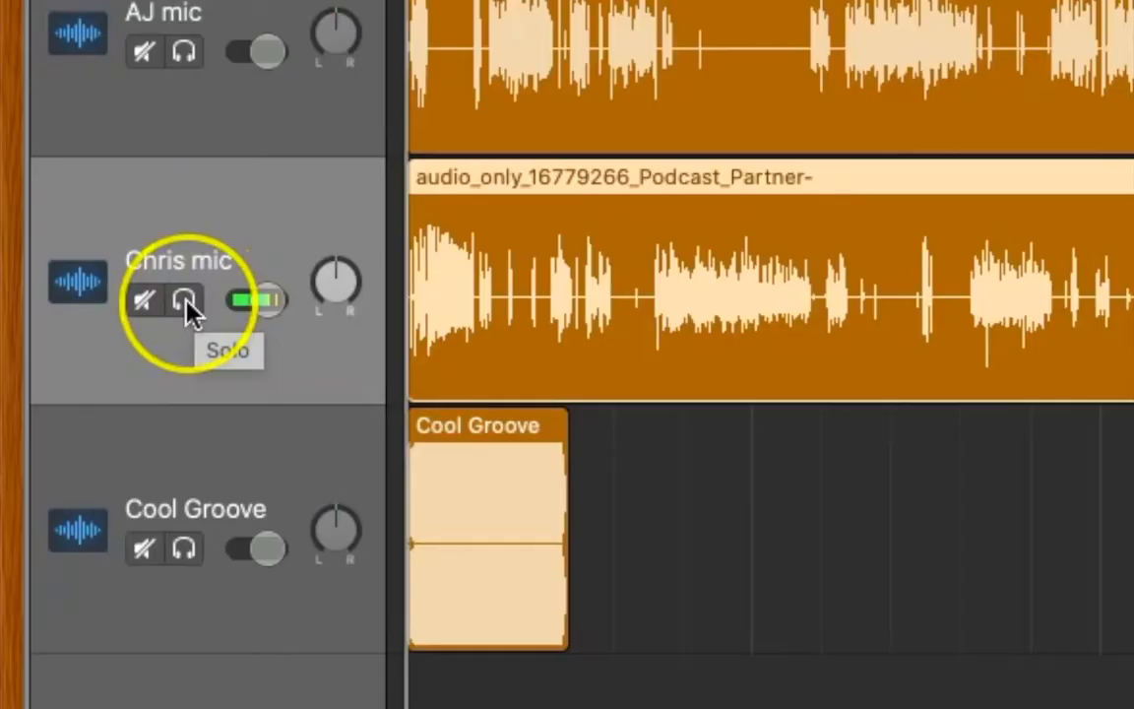
Solo the second speaker's mic track
left_click(76, 273)
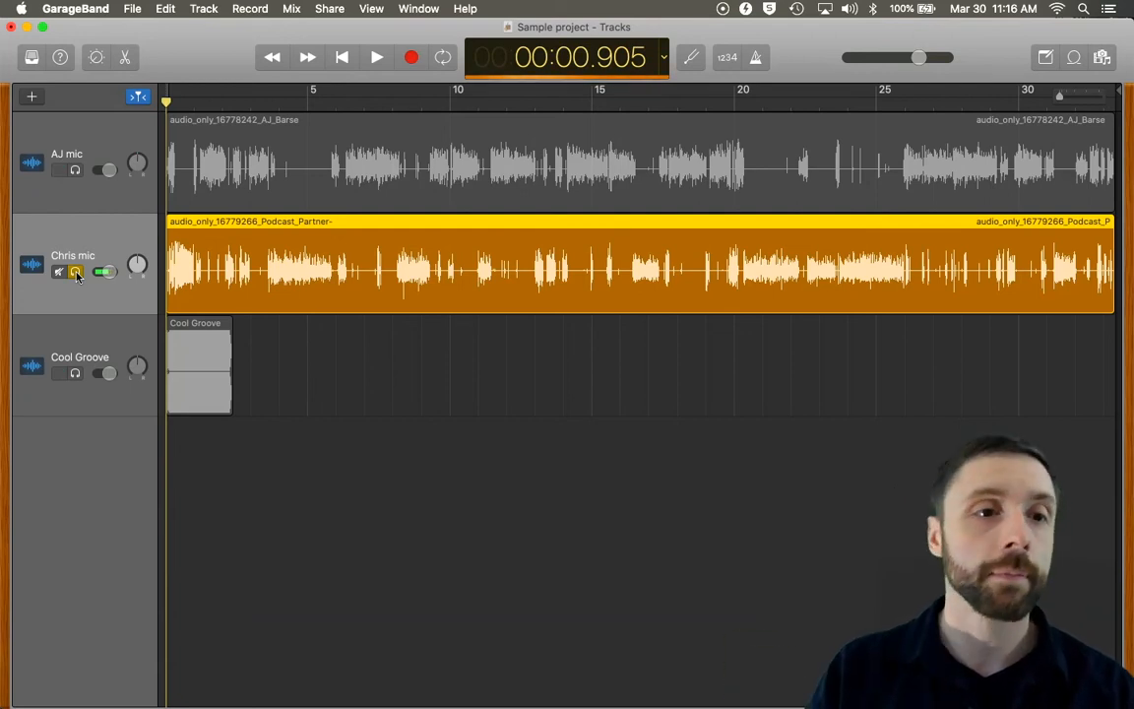
Clear the solo on the second speaker's mic track, and move the Cool Groove track, muted, above both mic tracks
left_click(76, 272)
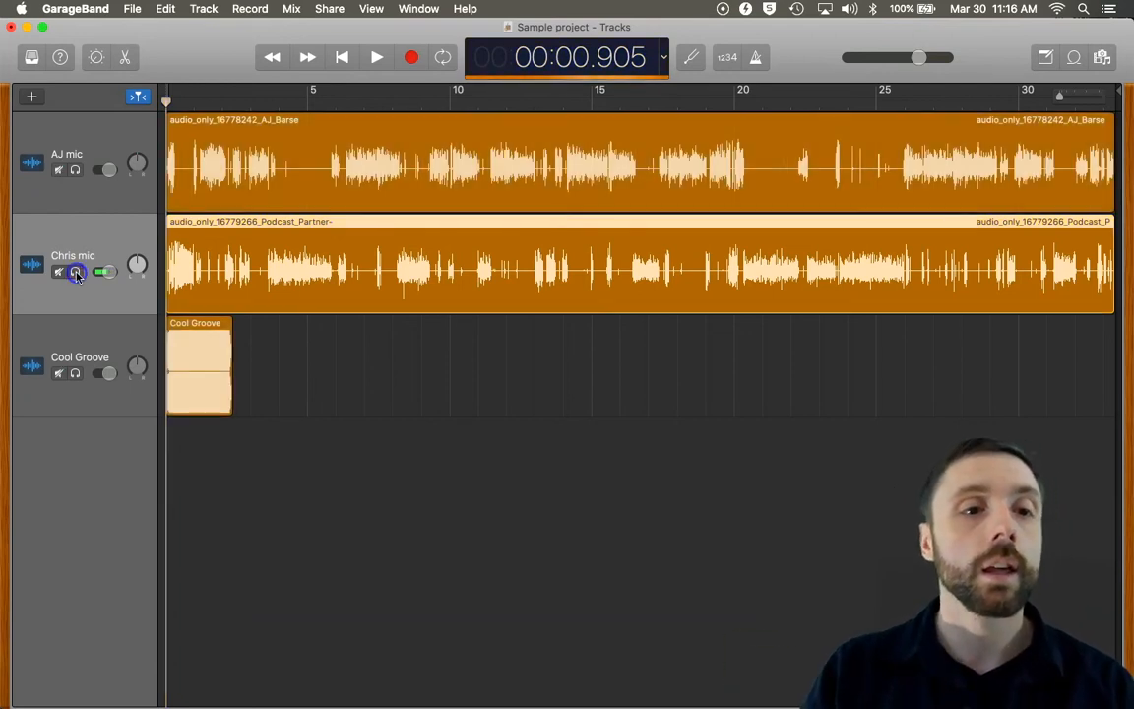
left_click(59, 373)
left_click_drag(72, 340, 68, 145)
left_click(192, 136)
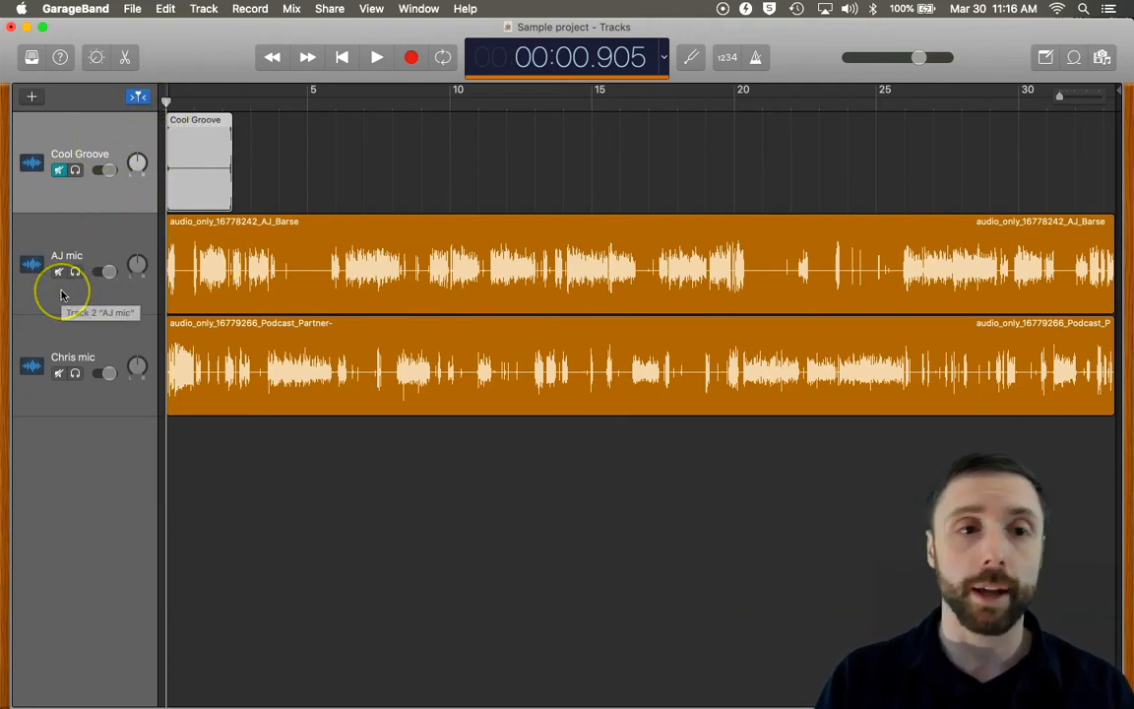
Play the aligned speech recordings briefly from the beginning of the timeline and again from about 9:15
key("space")
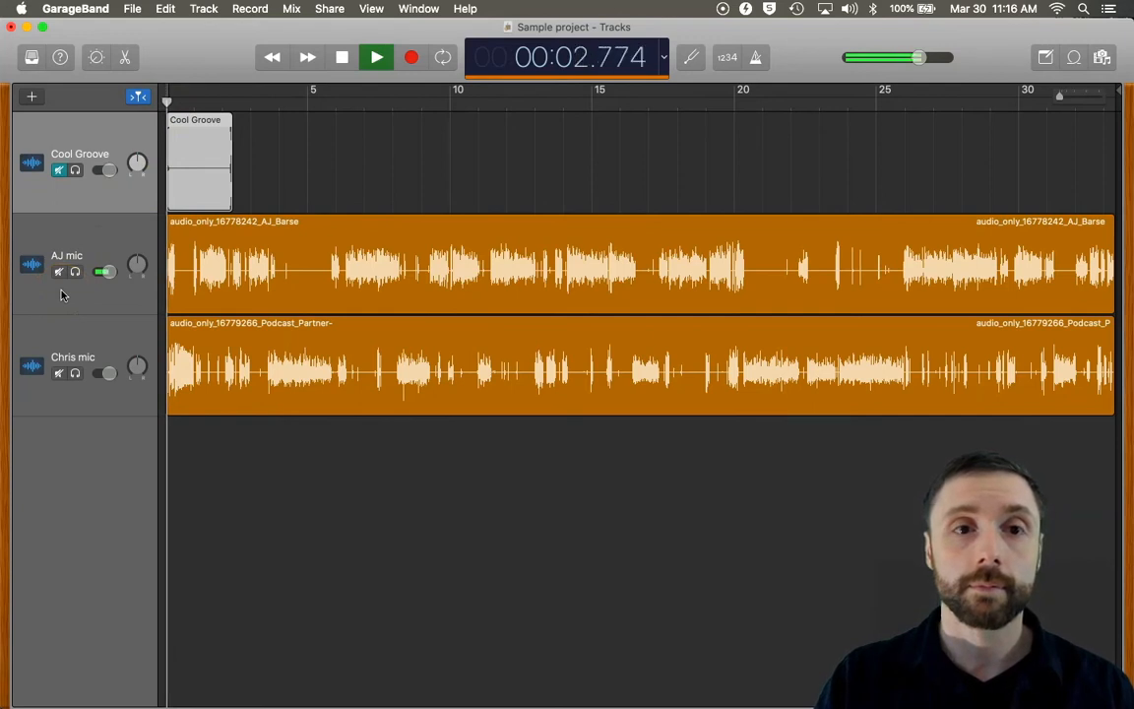
key("space")
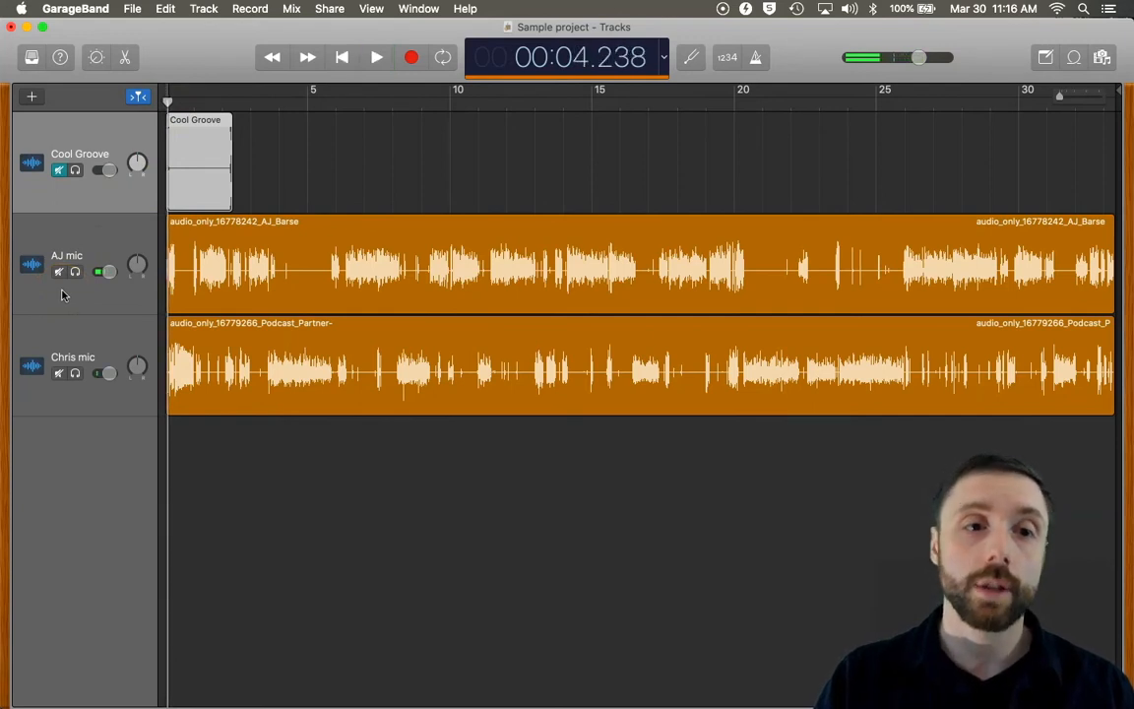
left_click(427, 96)
key("space")
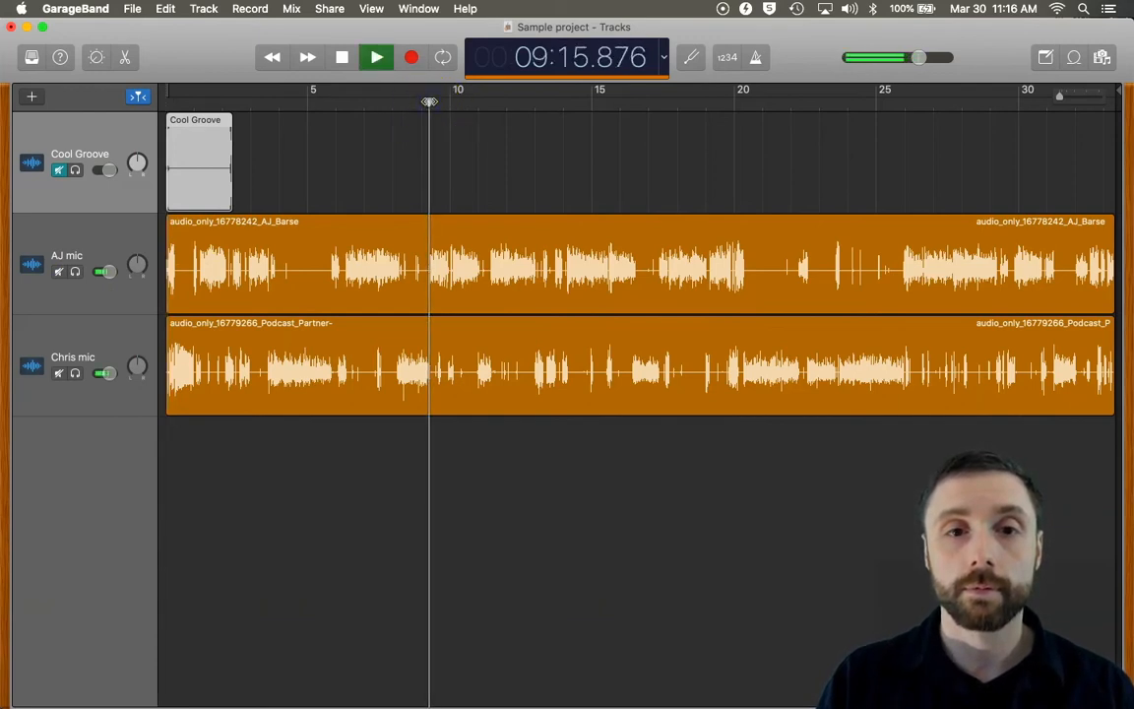
key("space")
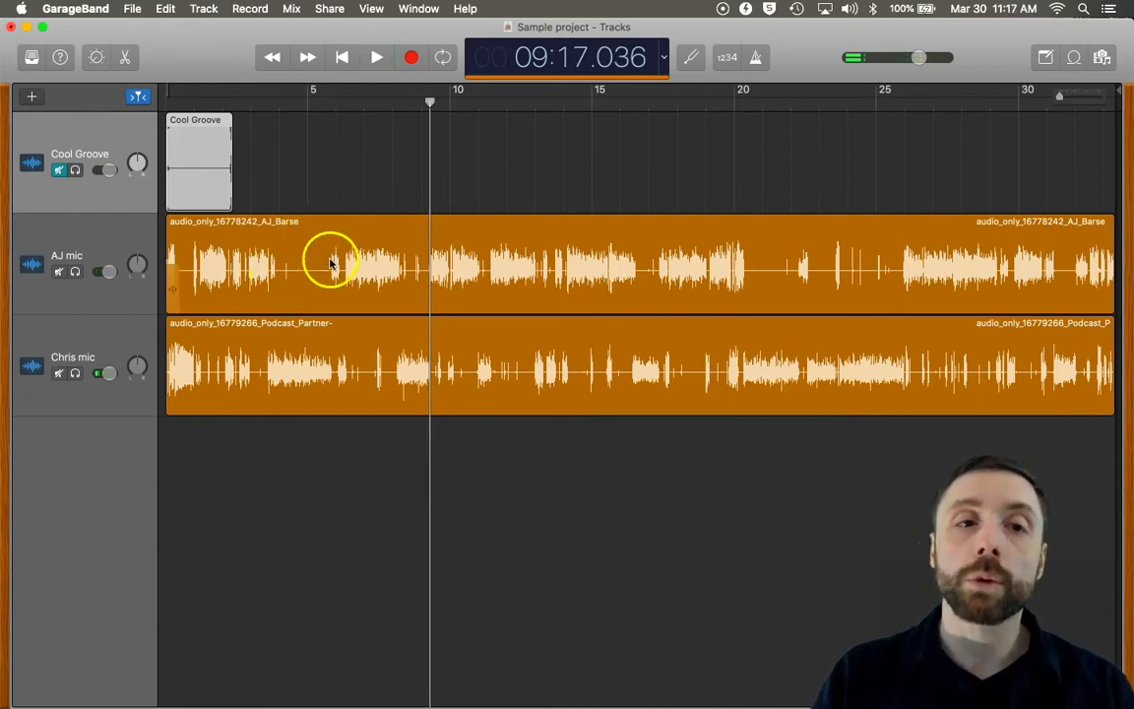
Shift the Podcast_Partner region later on its track, out of alignment with the first speaker's region
left_click_drag(262, 333, 212, 325)
left_click_drag(389, 244, 225, 232)
left_click(373, 344)
left_click_drag(253, 327, 293, 329)
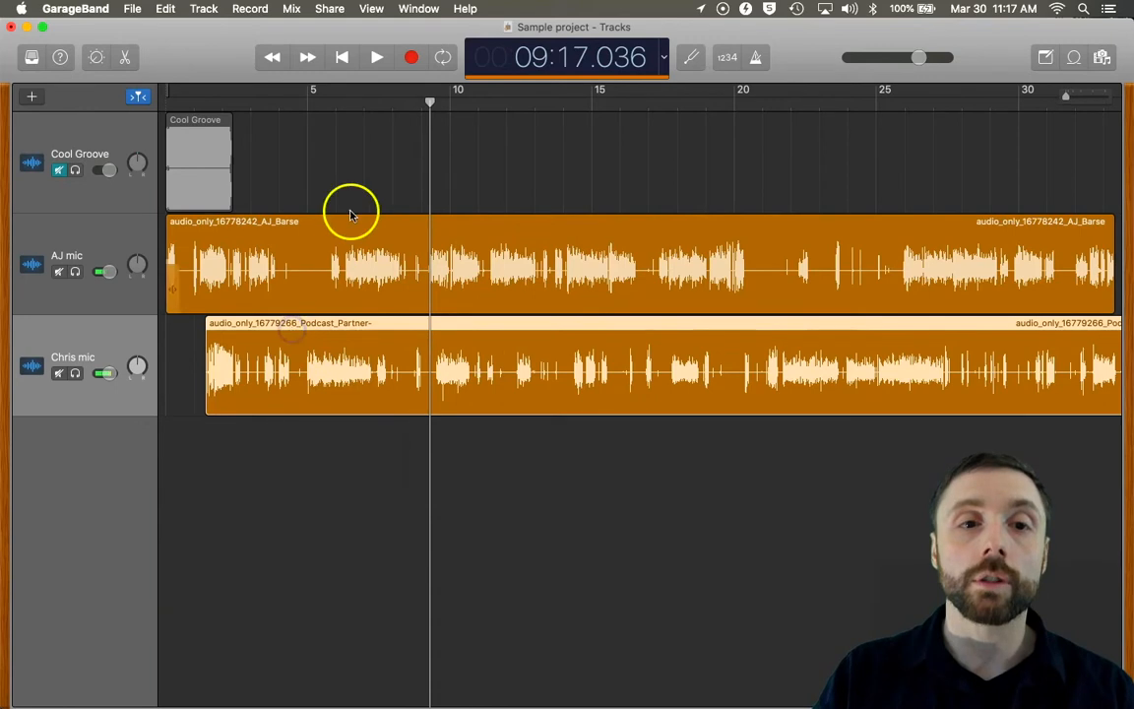
Play the misaligned speech regions around 8:48 and return the Podcast_Partner region to the start of the timeline
left_click(404, 103)
key("space")
left_click_drag(404, 102, 415, 103)
key("space")
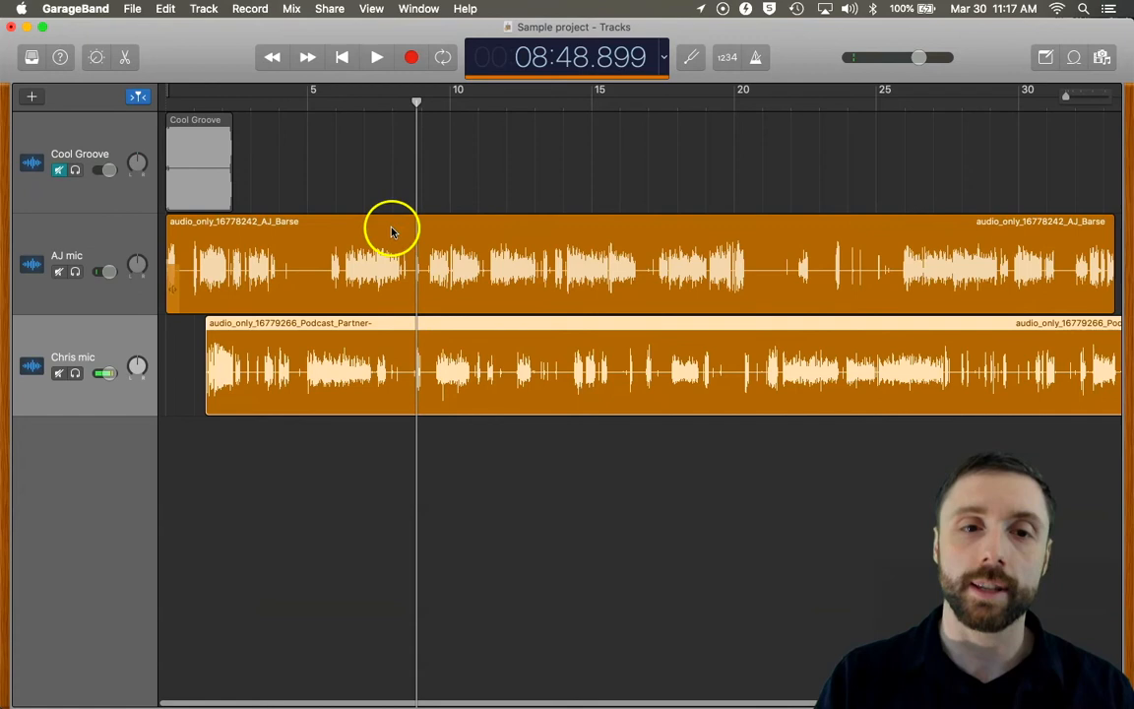
left_click_drag(414, 323, 333, 334)
left_click(343, 187)
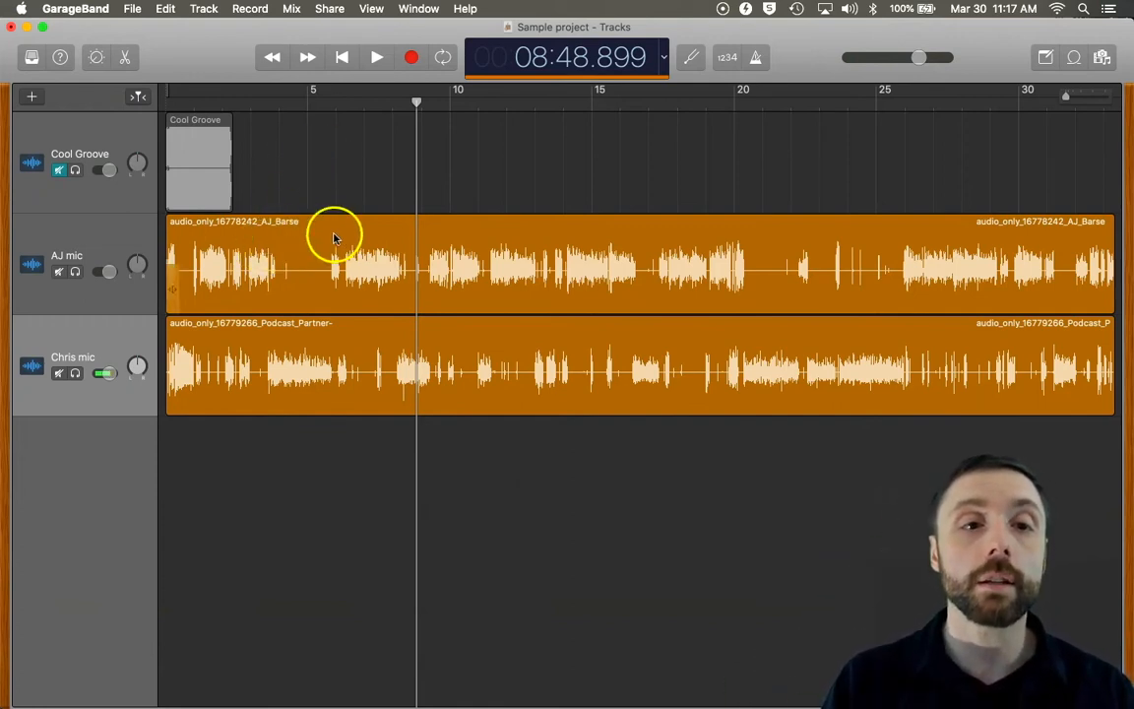
Move the playhead to 5:40.000 and select both speakers' regions together
left_click_drag(348, 106, 327, 103)
left_click(391, 234)
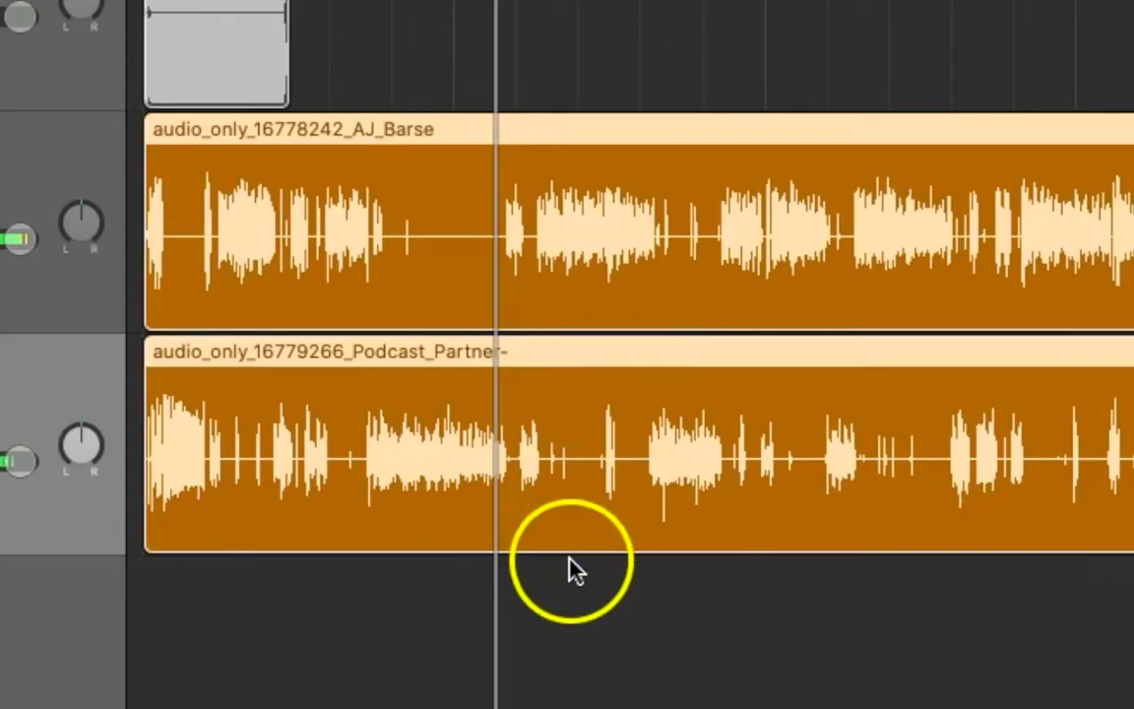
left_click(407, 253)
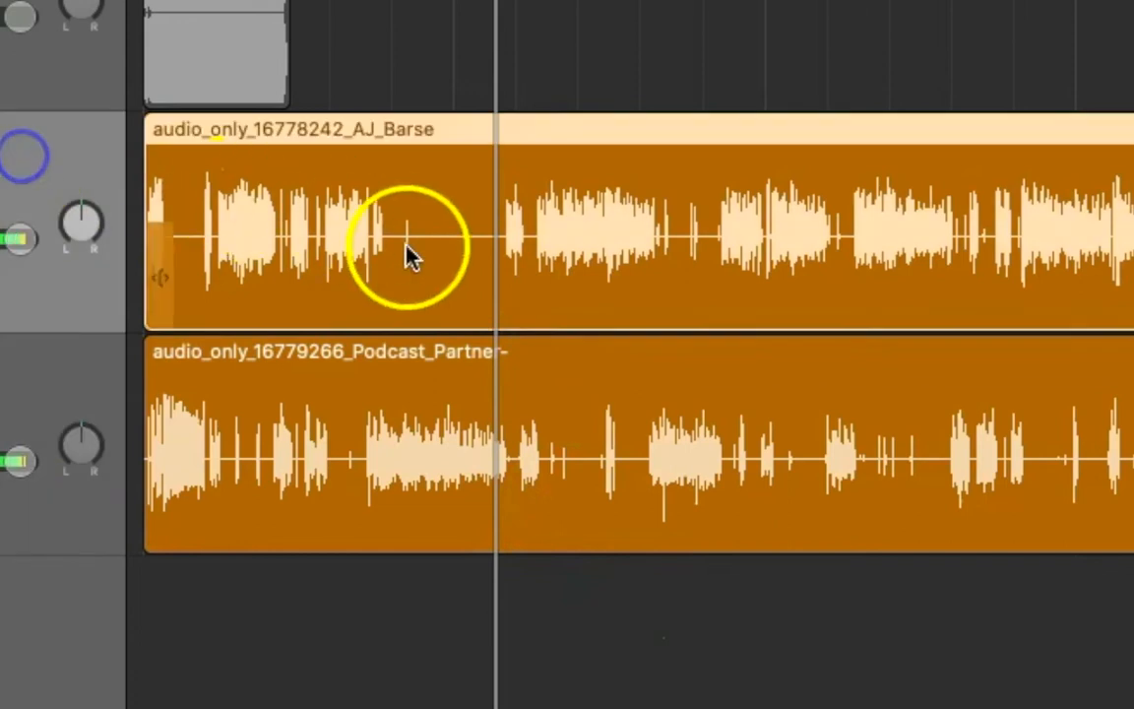
left_click(430, 425, "shift")
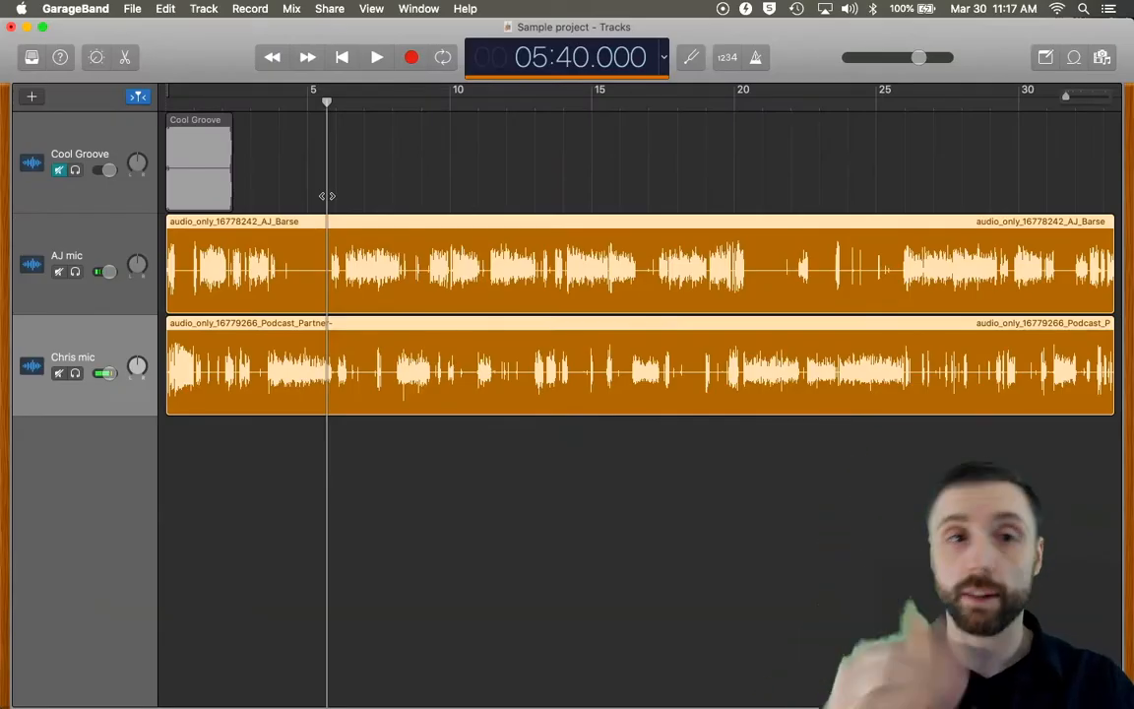
left_click(274, 186)
left_click(212, 226)
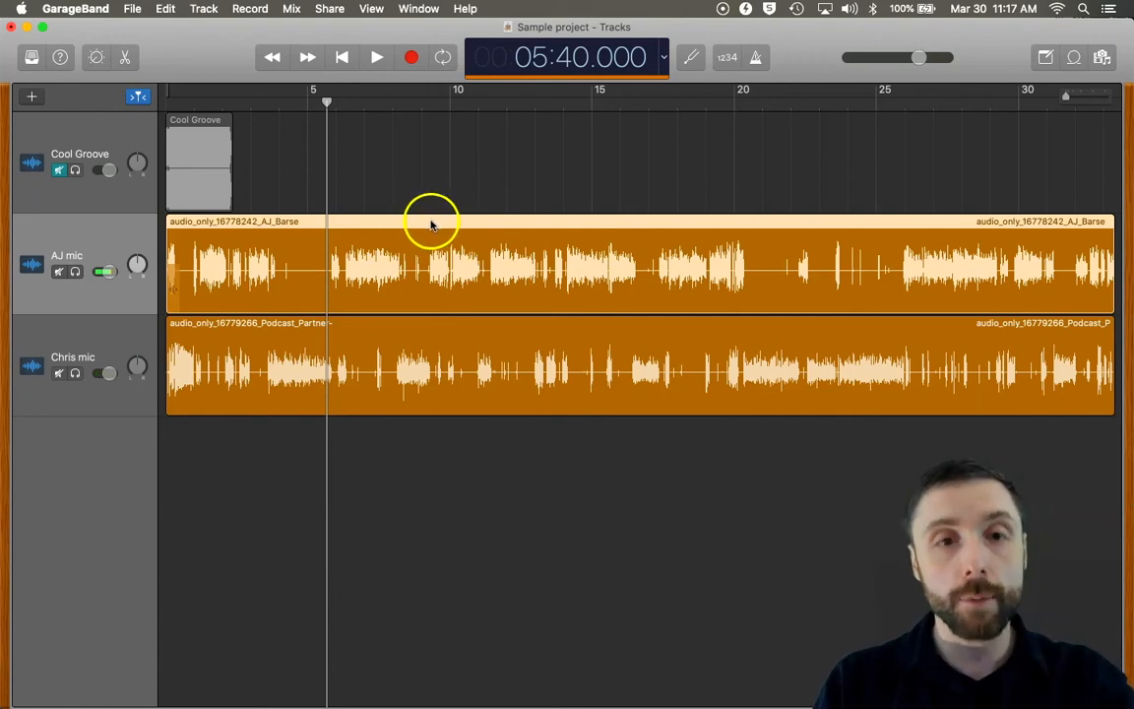
left_click(372, 341, "shift")
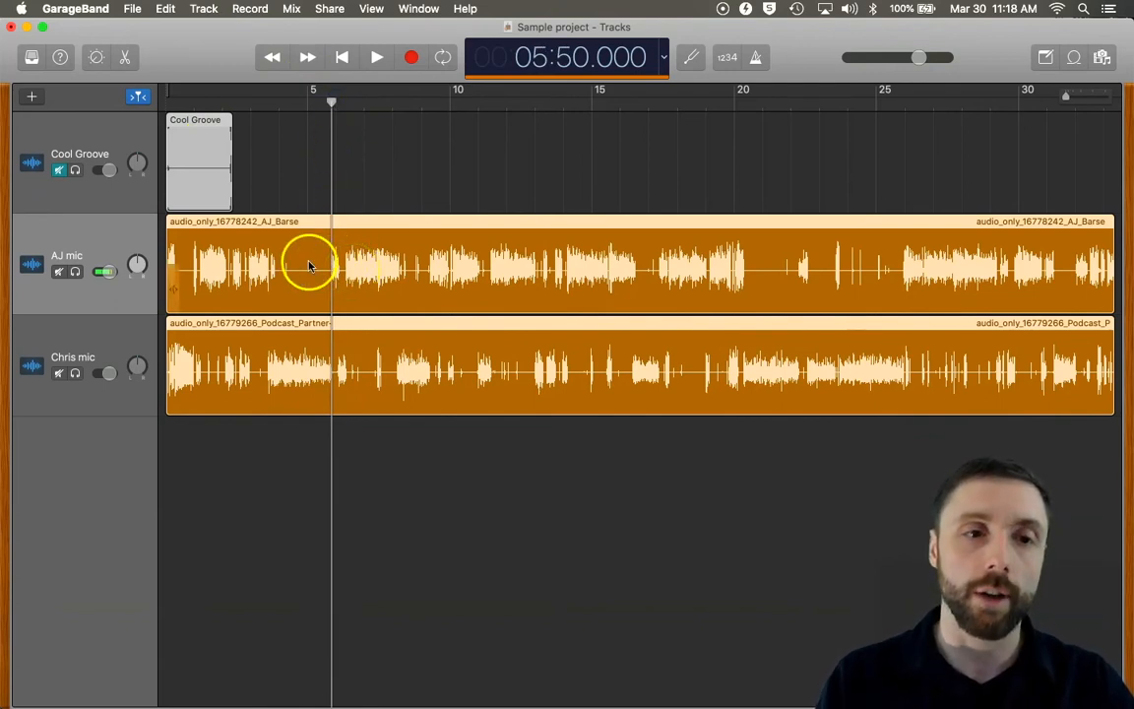
Split both speakers' regions at 3:30.000
left_click_drag(333, 100, 264, 101)
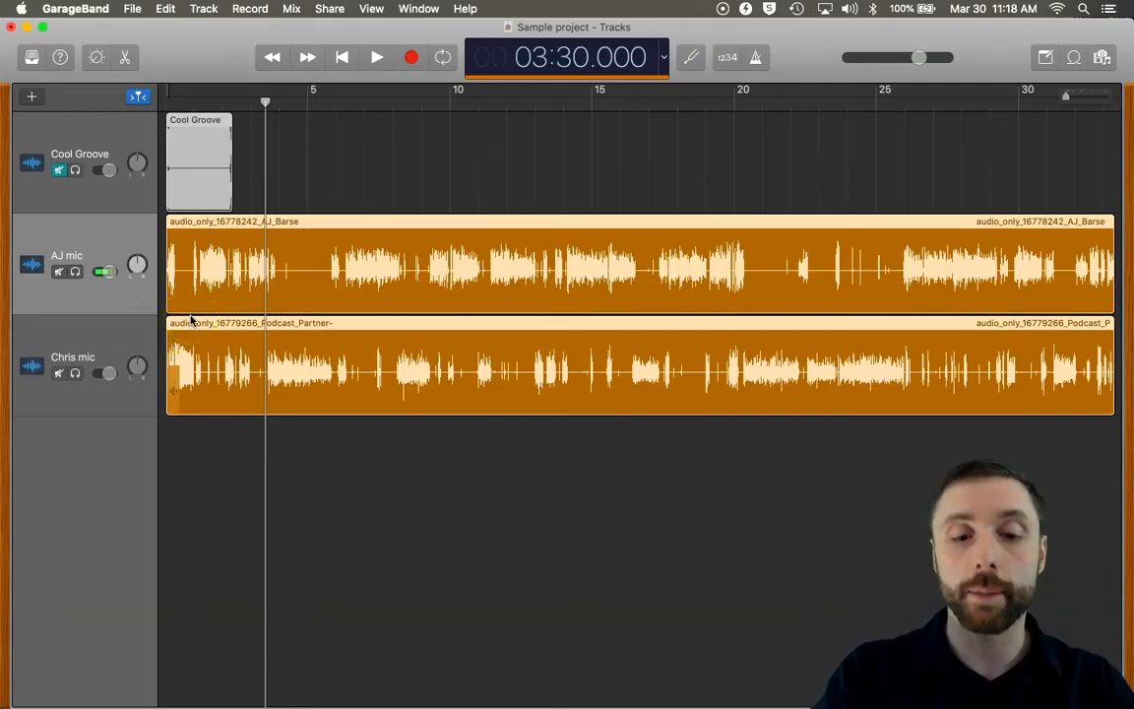
left_click(191, 320)
key("super+t")
left_click(210, 315)
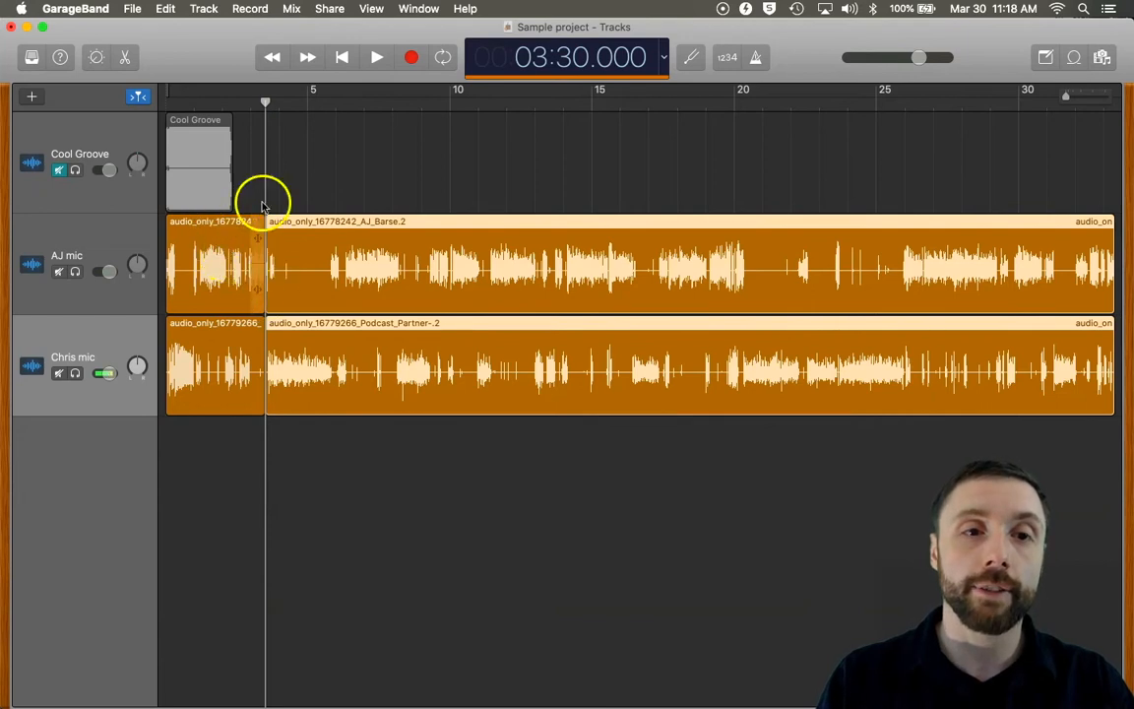
left_click(208, 276)
left_click(199, 361)
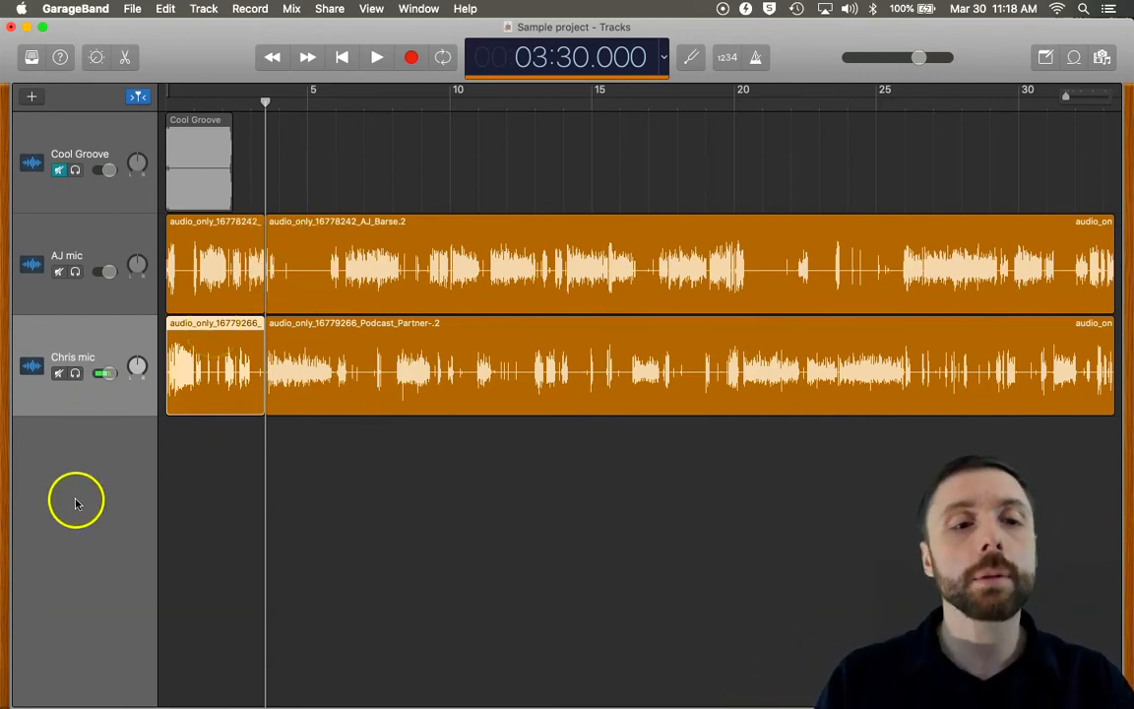
Add two audio tracks below the mic tracks and name them B-roll and B-roll 2
double_click(98, 460)
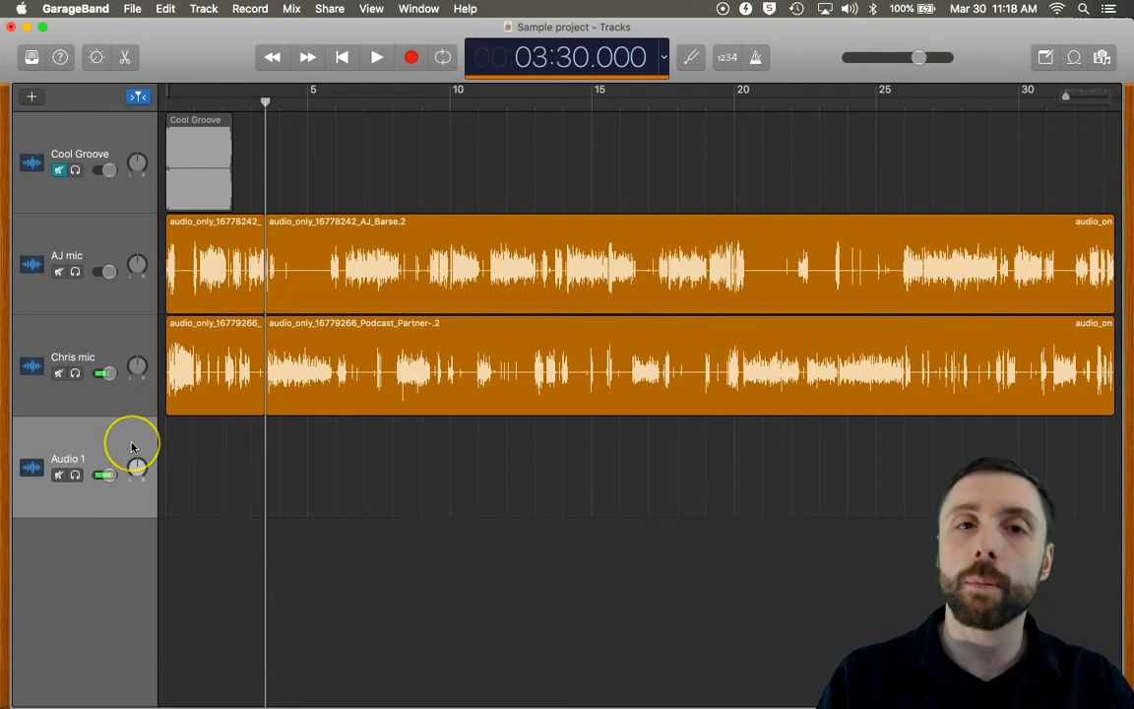
double_click(74, 541)
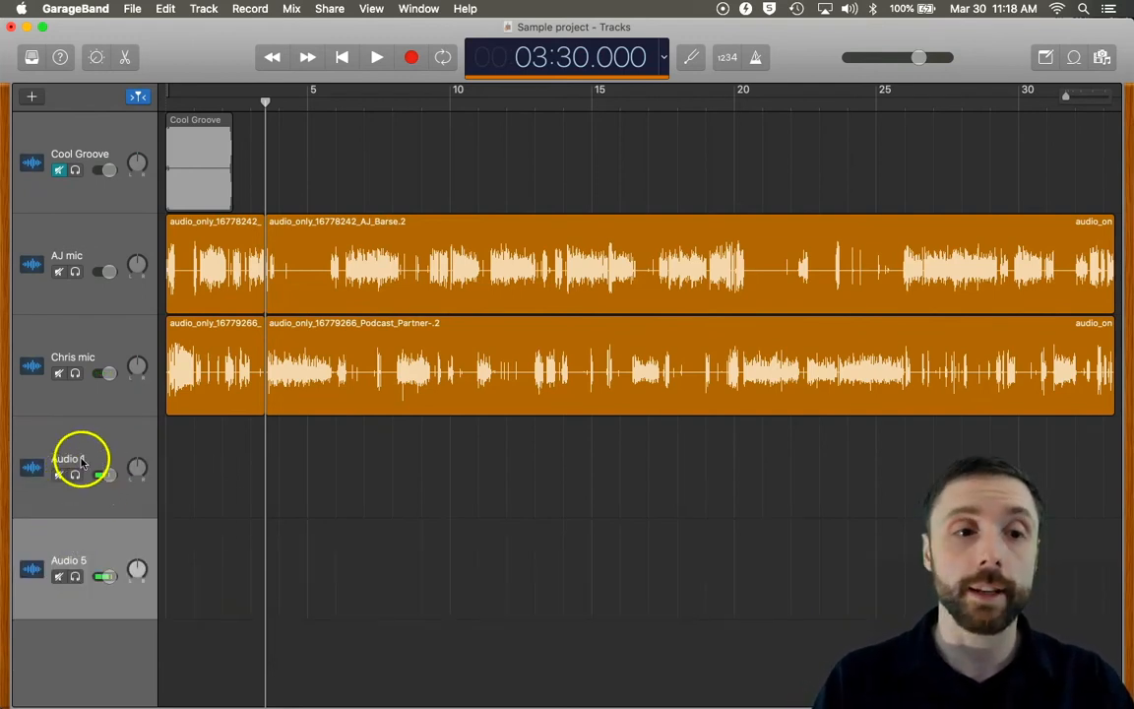
double_click(82, 460)
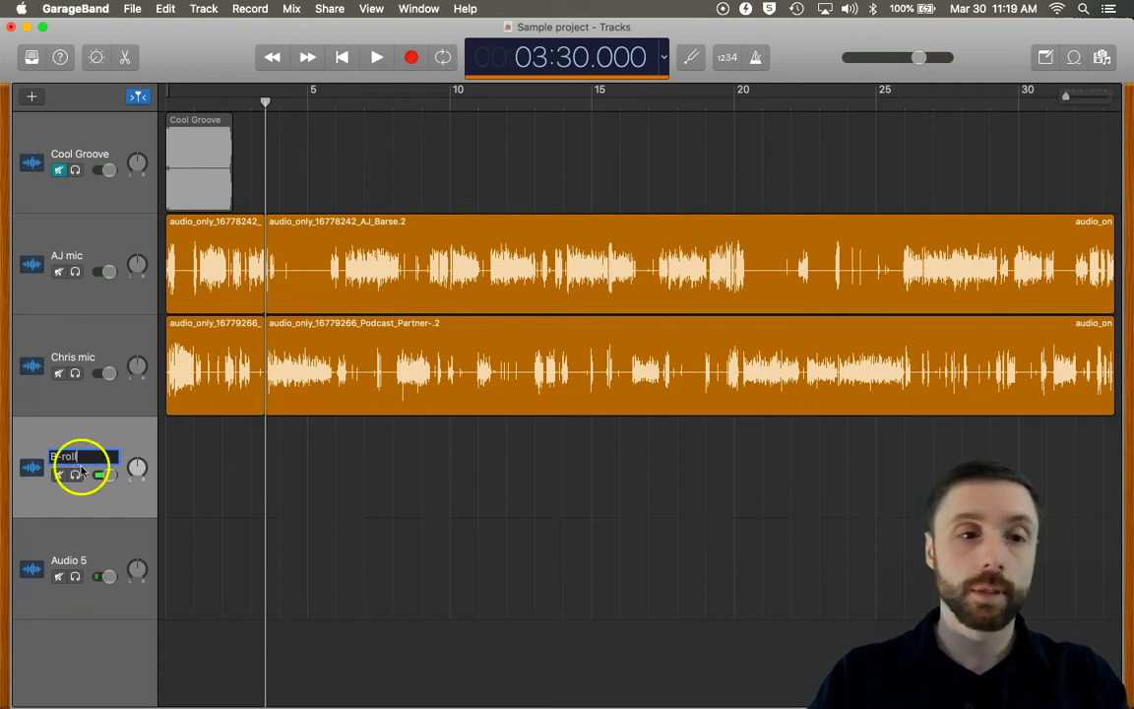
left_click(71, 569)
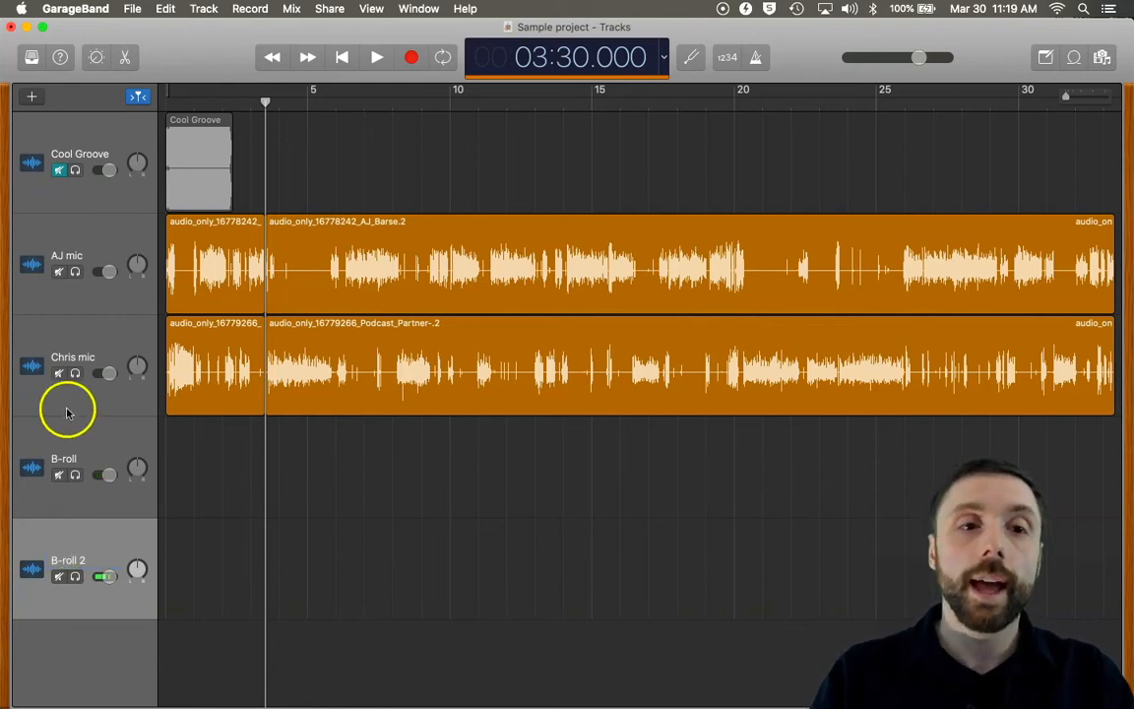
Move the opening pieces of both speakers' recordings onto the B-roll and B-roll 2 tracks, starting at about 7:30
left_click(218, 272)
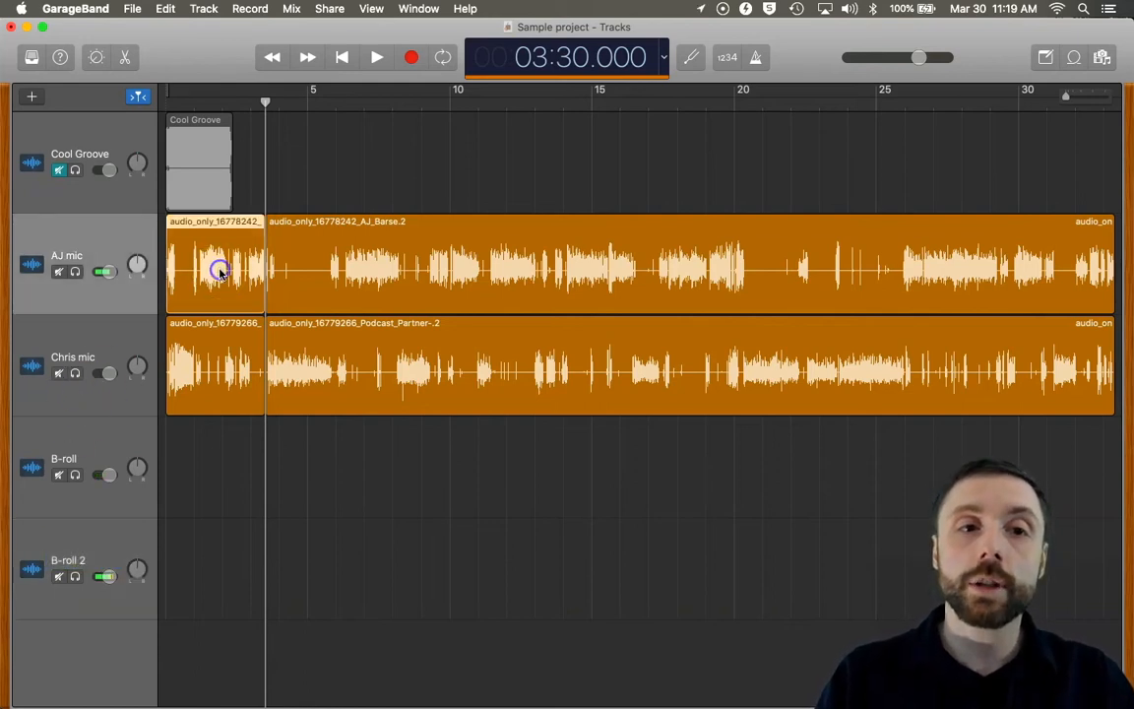
left_click(210, 366)
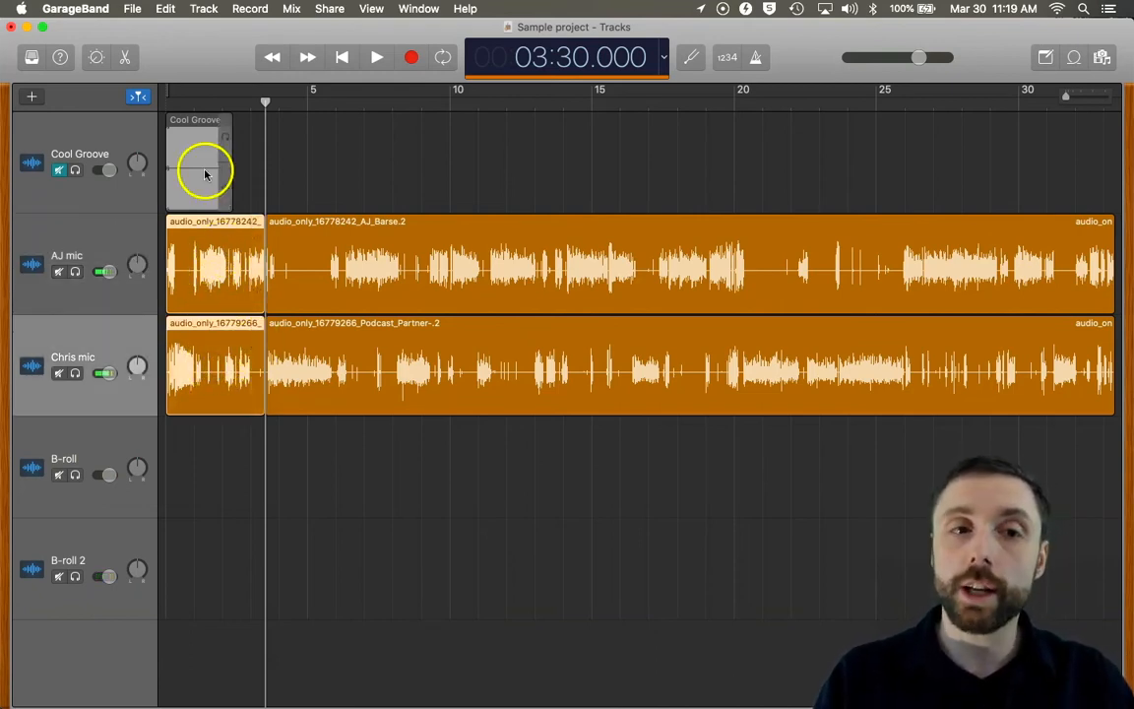
left_click_drag(214, 226, 203, 474)
left_click_drag(221, 425, 435, 427)
Mute the B-roll and B-roll 2 tracks
left_click(58, 474)
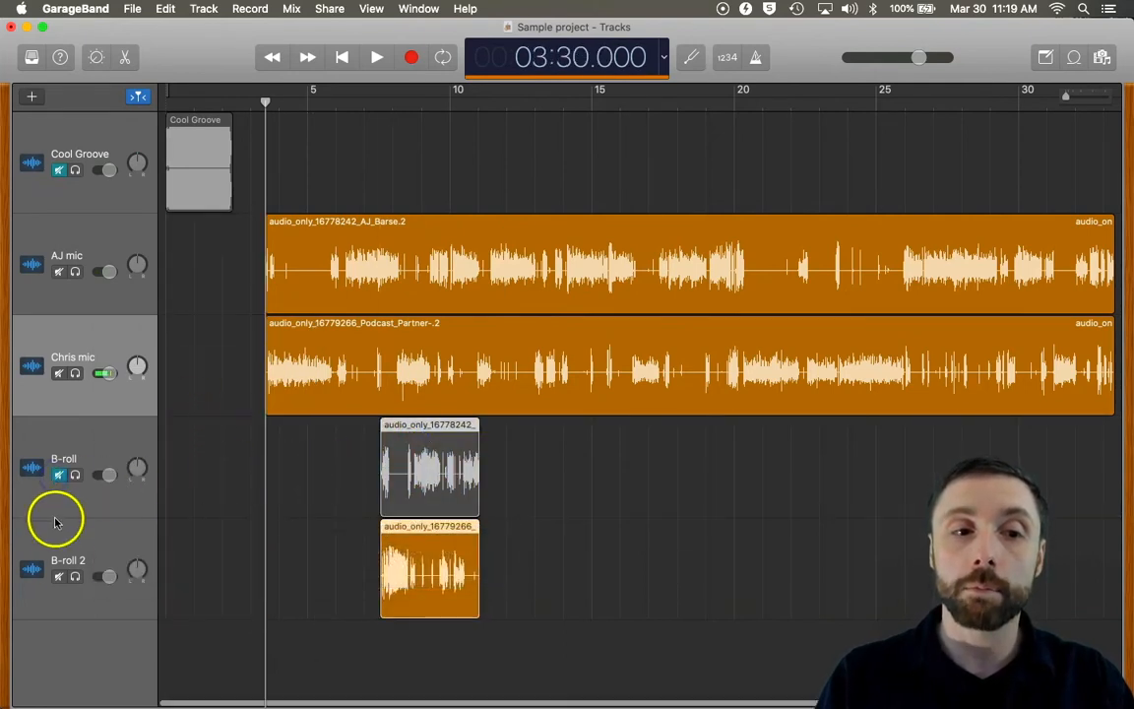
left_click(59, 585)
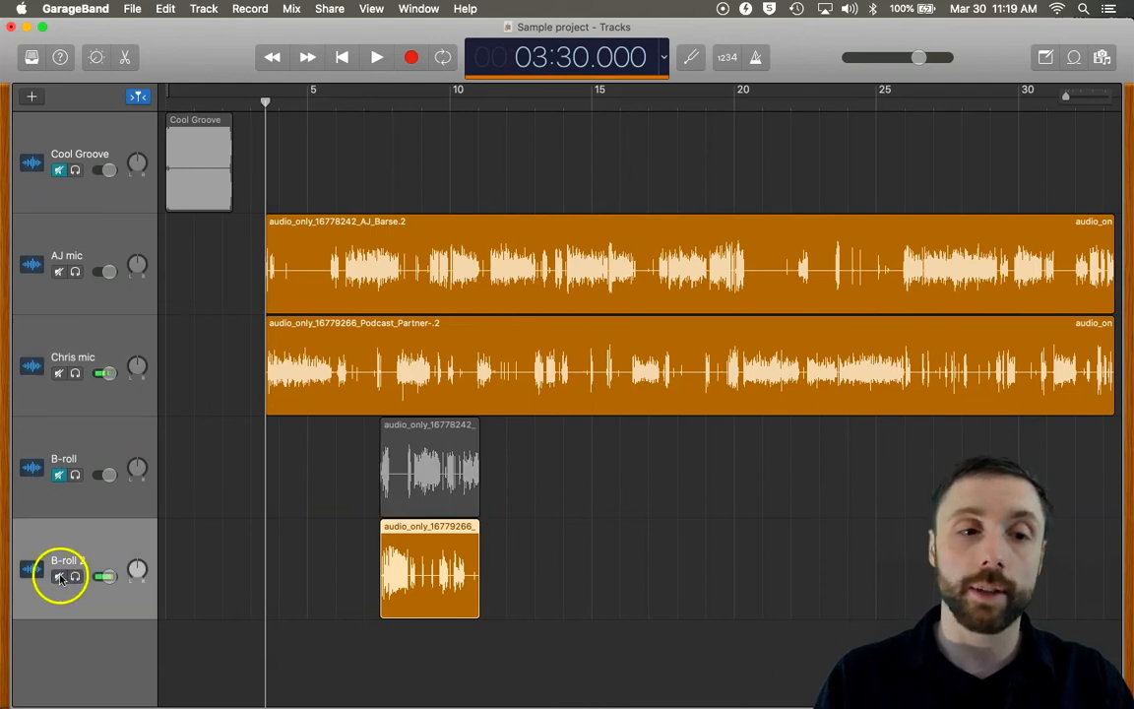
left_click(59, 577)
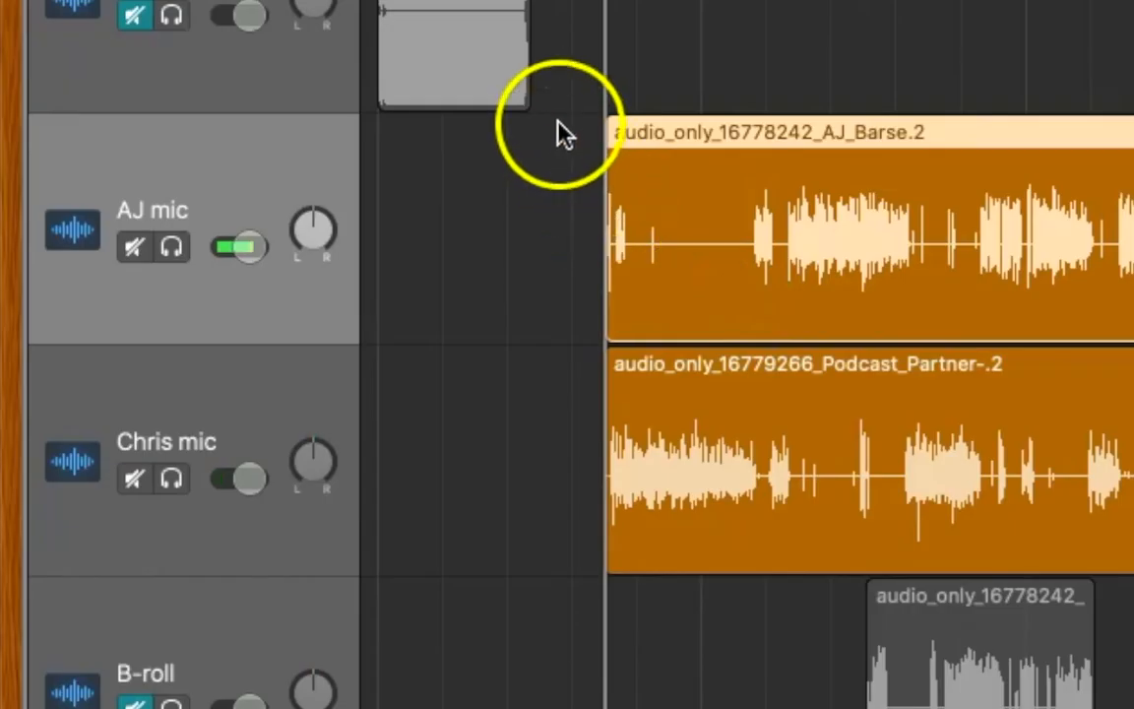
Move both speakers' remaining regions together toward the timeline's beginning, so they start at about 0:24
left_click_drag(244, 218, 265, 224)
left_click_drag(610, 141, 851, 385)
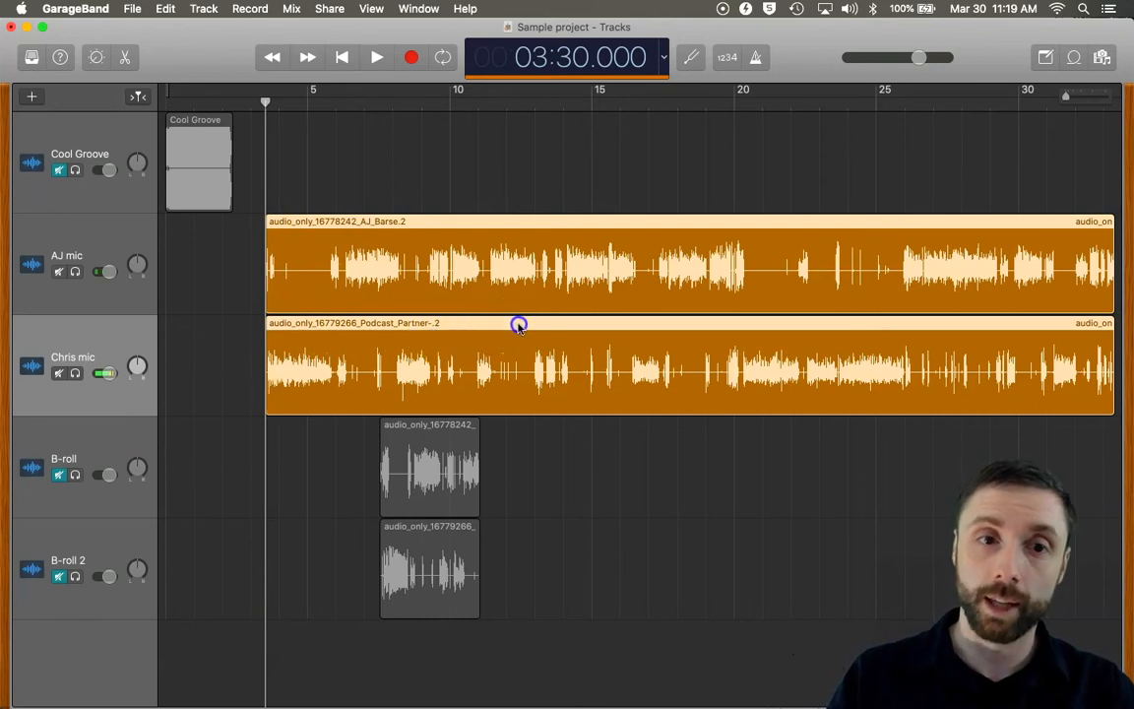
left_click_drag(519, 326, 430, 337)
Play the repositioned speech regions briefly from about 0:30
left_click_drag(266, 103, 177, 107)
left_click(179, 116)
key("space")
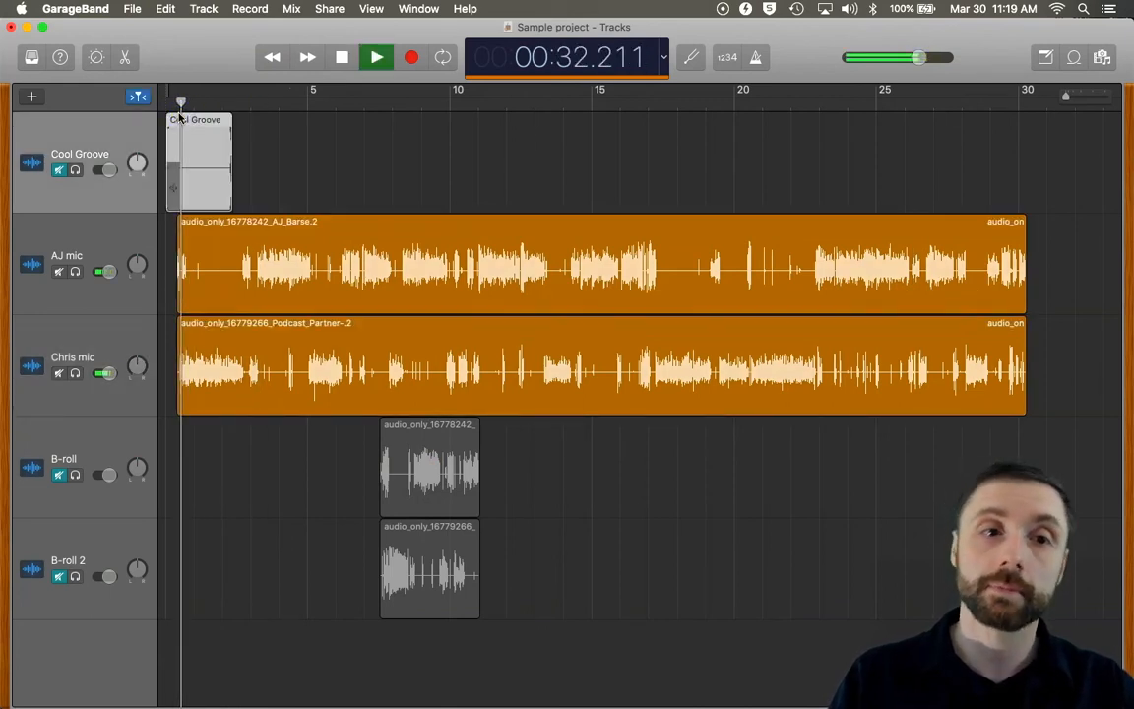
key("space")
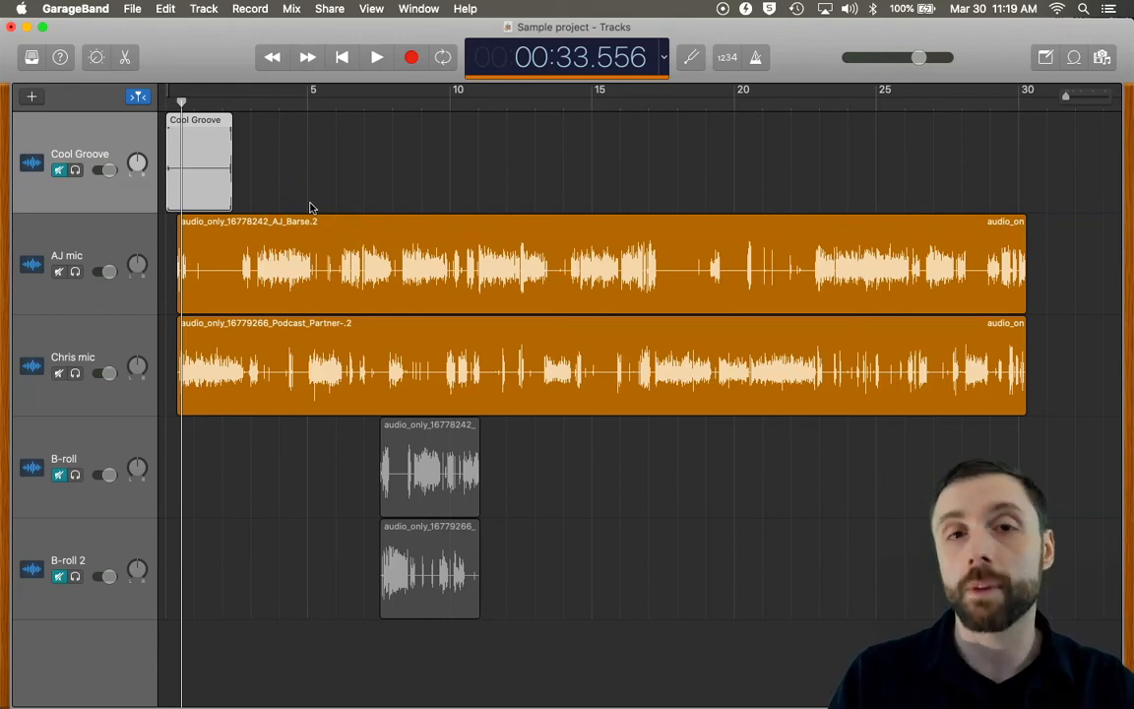
Show volume automation for all tracks and enlarge the timeline around the start of the Cool Groove region
key("a")
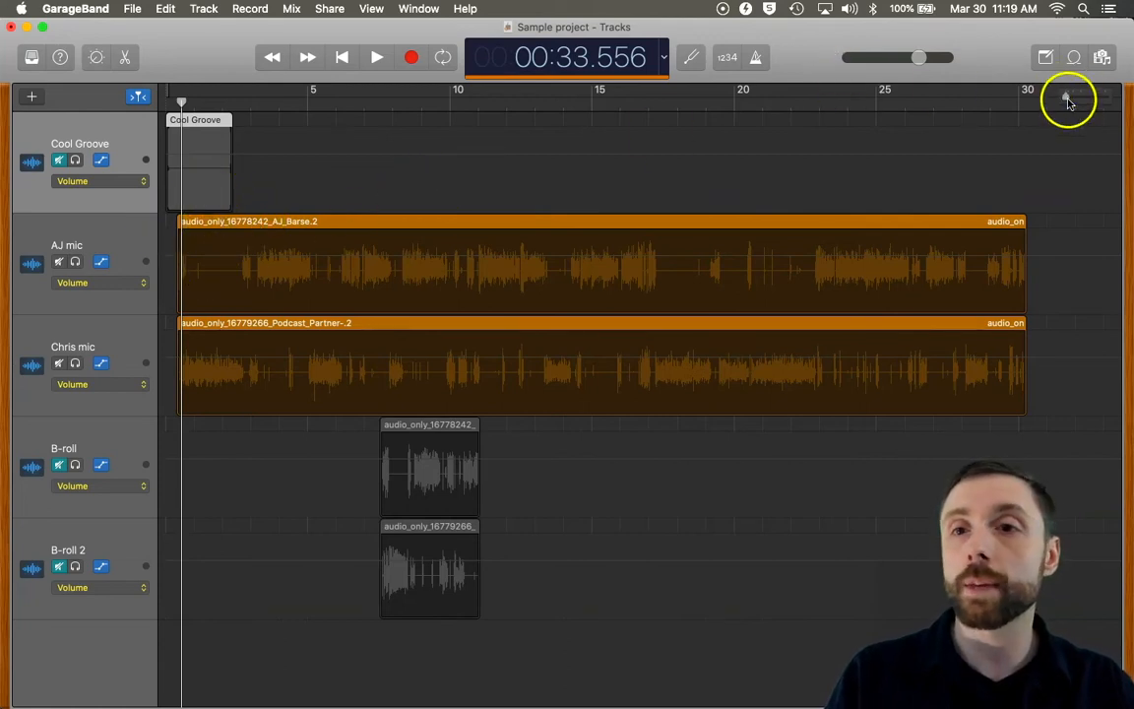
left_click_drag(1068, 101, 1073, 96)
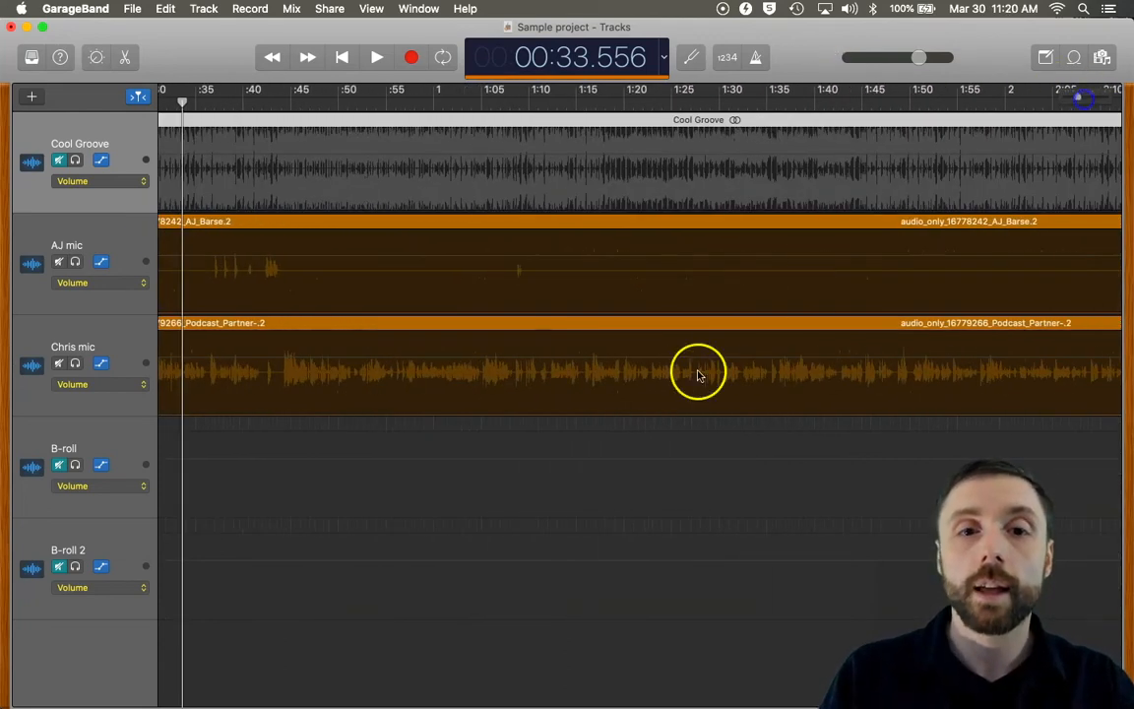
scroll(698, 374, "left", 5)
scroll(698, 375, "right", 2)
scroll(697, 375, "left", 3)
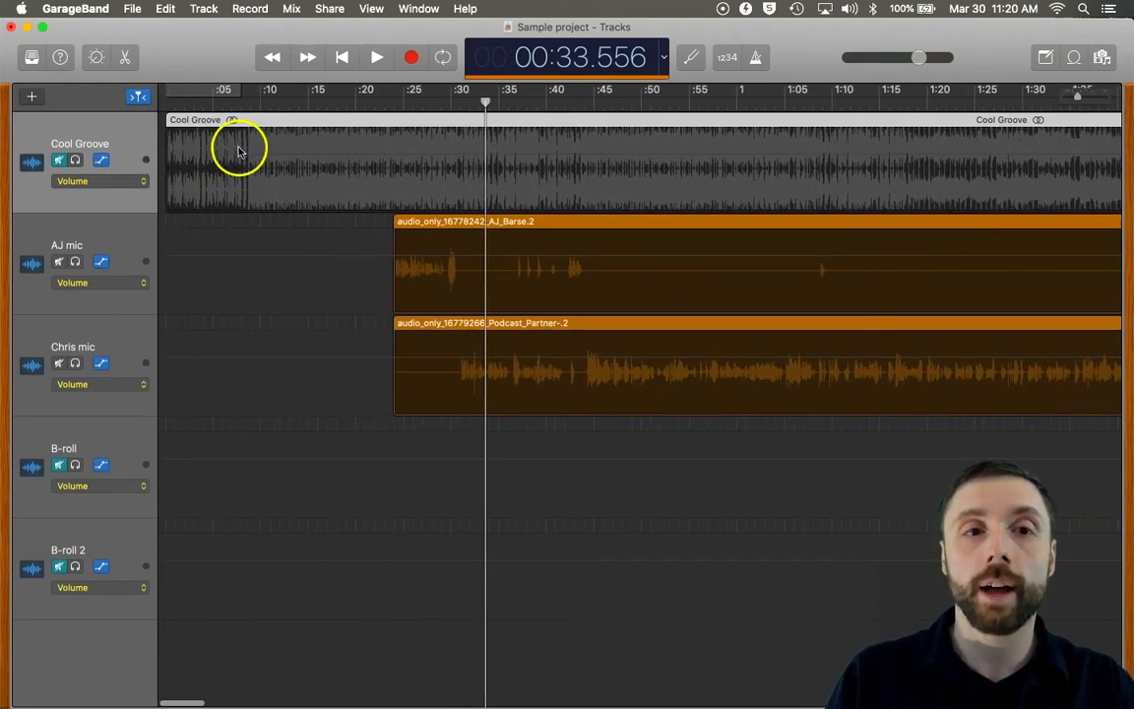
Unmute the Cool Groove track and activate its volume automation curve for editing
left_click(59, 161)
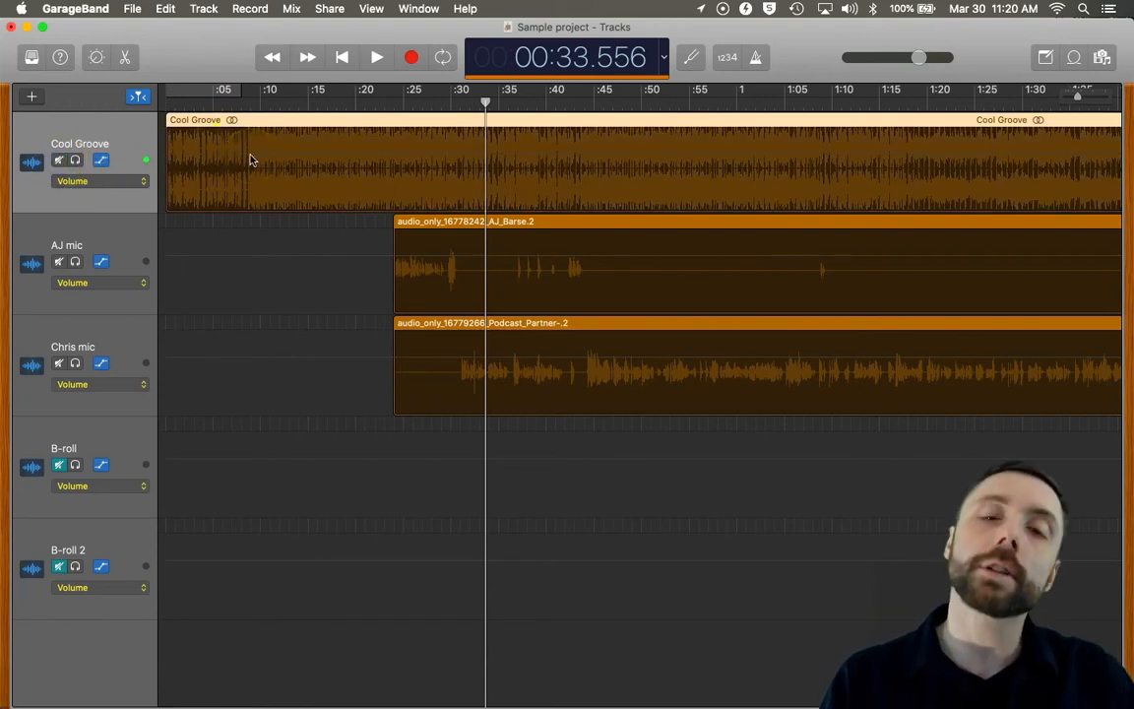
left_click(249, 165)
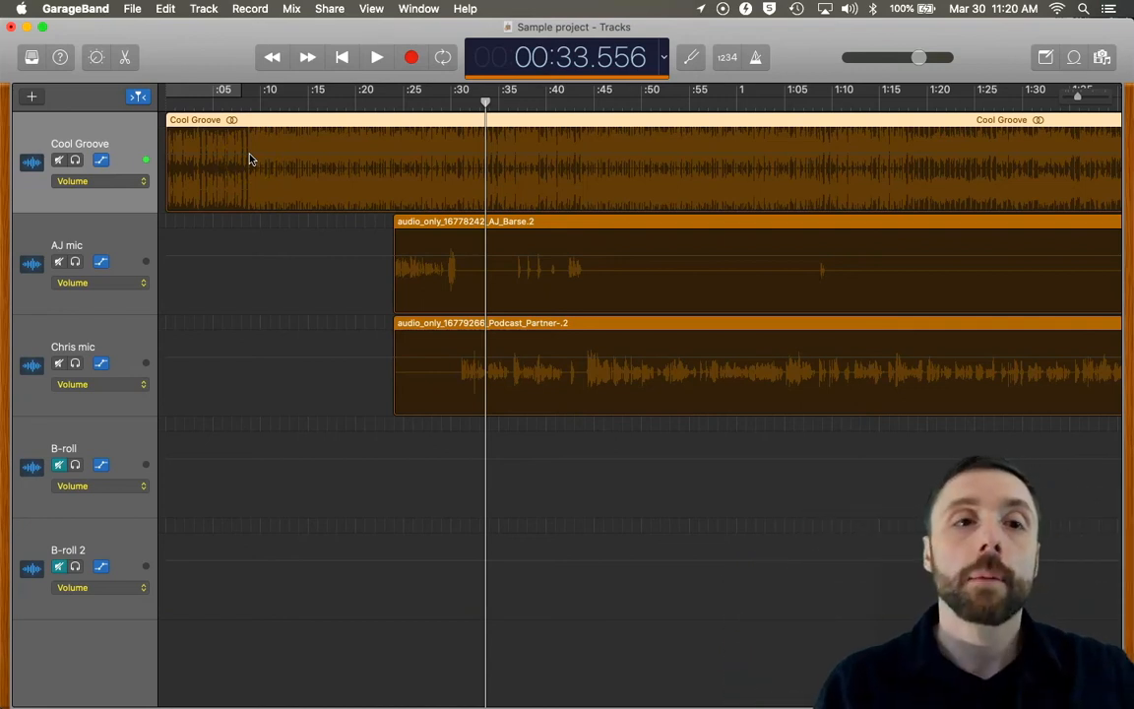
left_click(289, 157)
key("a")
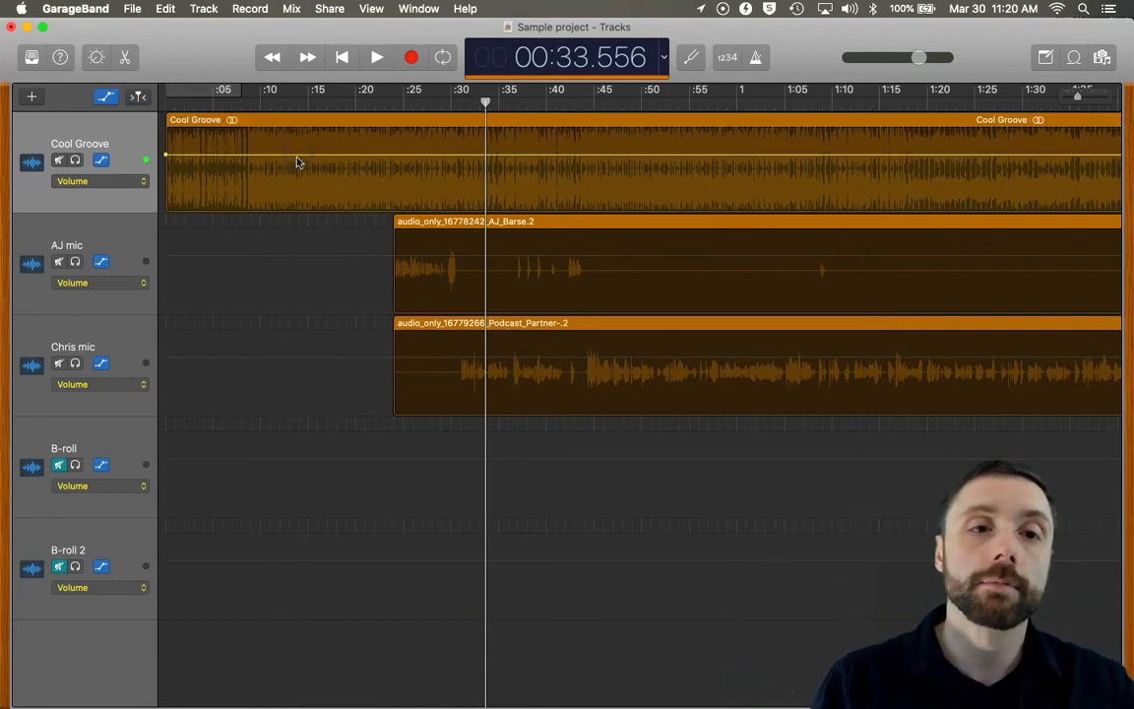
Add Cool Groove volume points at about 0:14 and 0:24, and lower the music from the second point to -19.8 dB
left_click(299, 157)
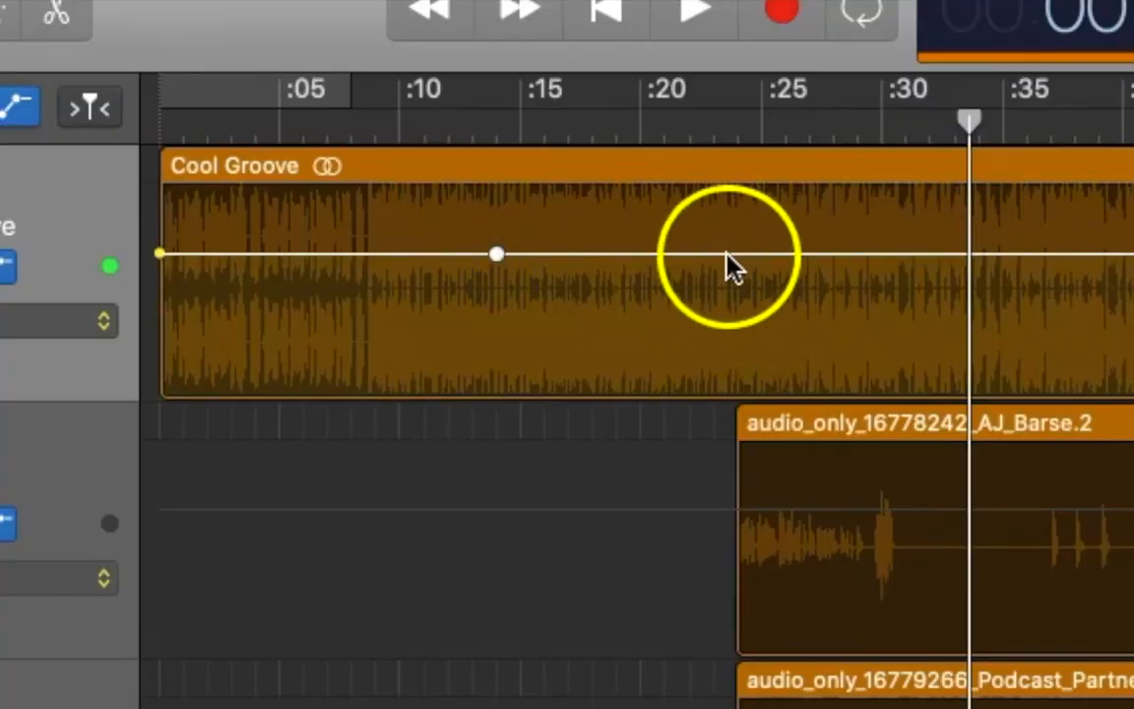
left_click(751, 254)
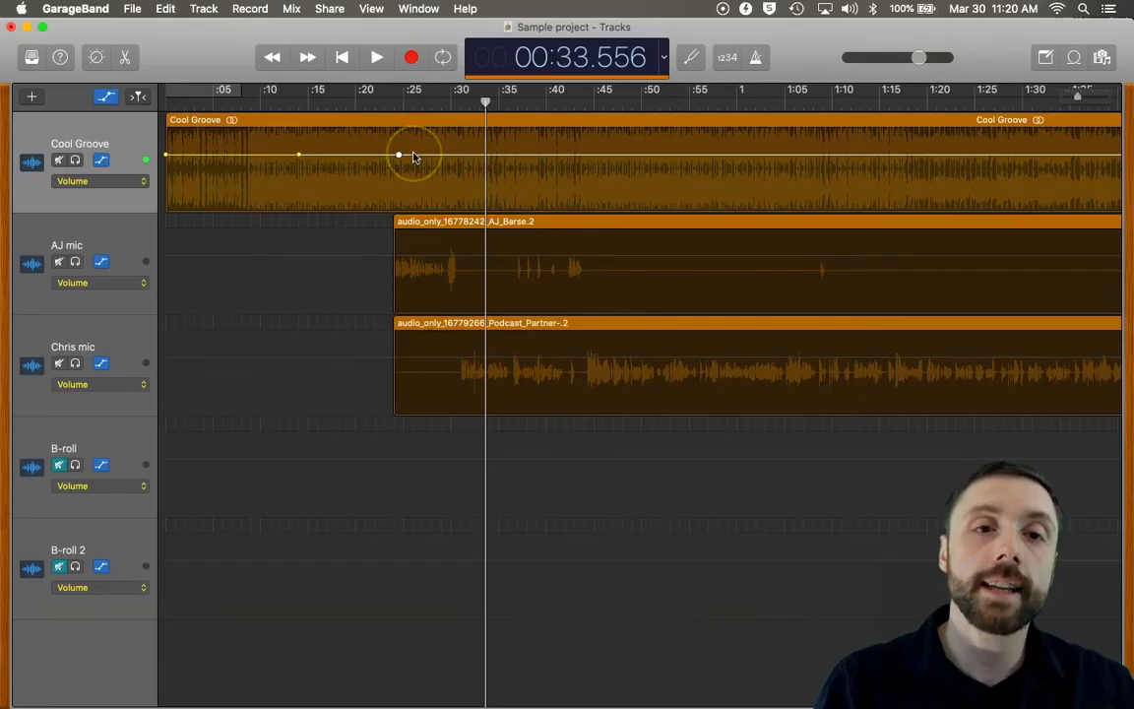
left_click_drag(416, 158, 415, 197)
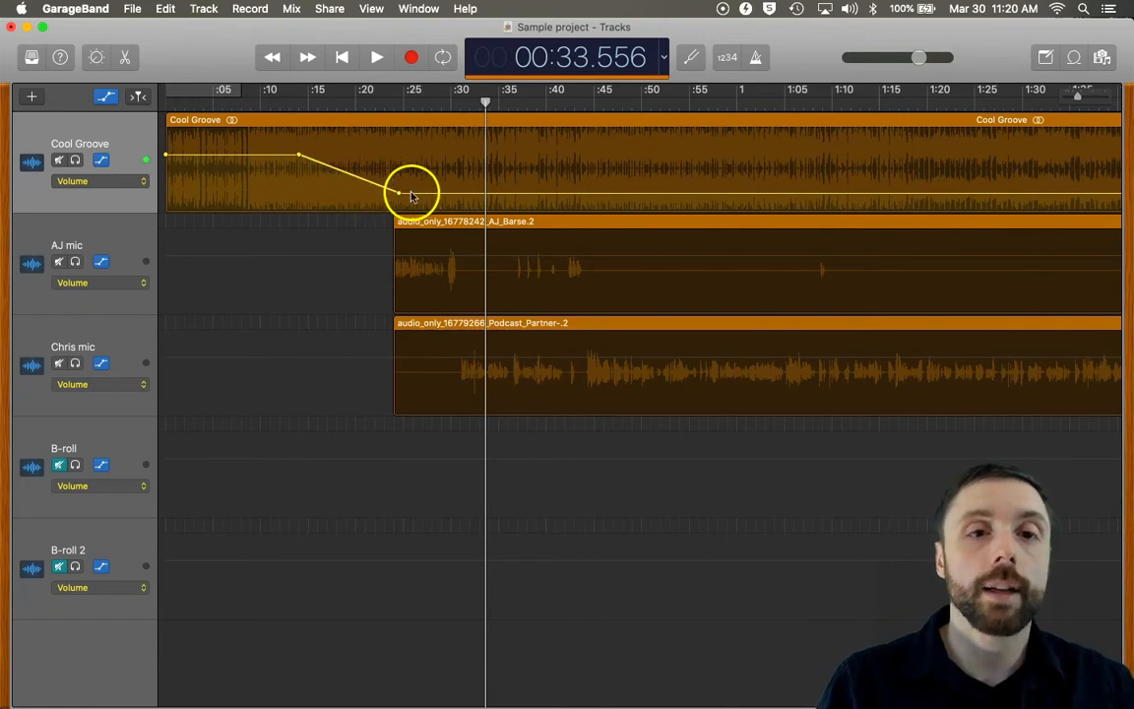
Add two further volume points on Cool Groove at about 0:38 and 0:45, and keep the fade-down's end at about 0:24
left_click(585, 195)
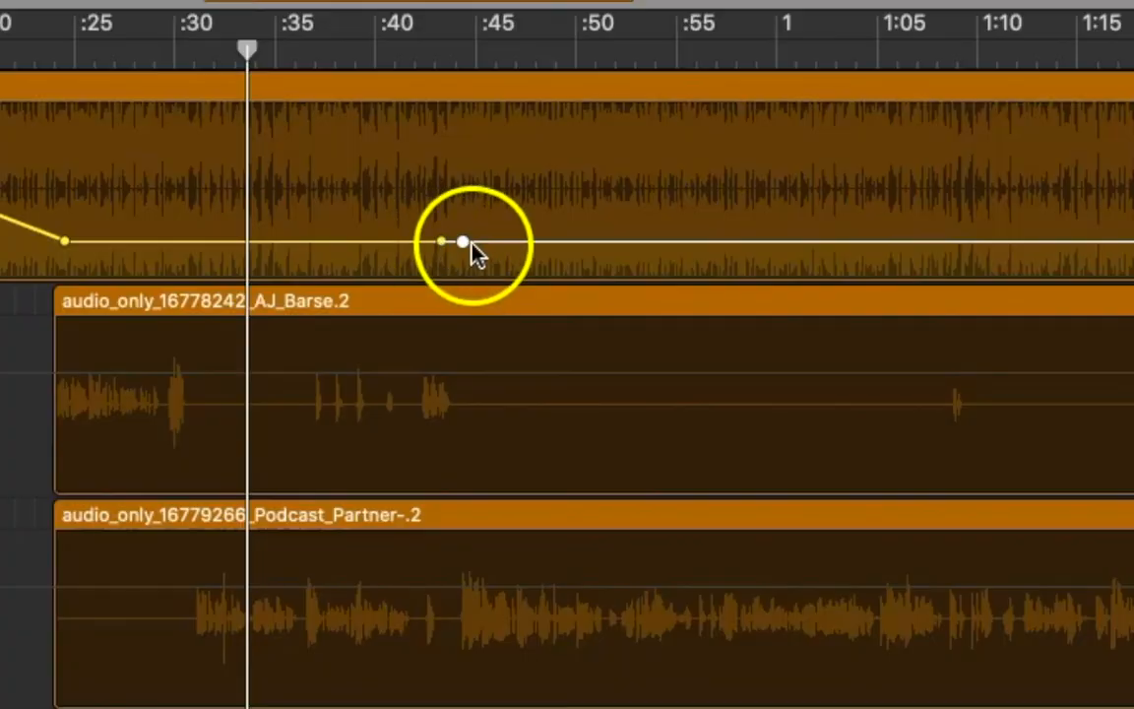
mouse_move(464, 242)
left_mouse_down()
mouse_move(658, 245)
mouse_move(482, 256)
left_mouse_up()
left_click_drag(383, 246, 351, 250)
left_click_drag(61, 243, 0, 241)
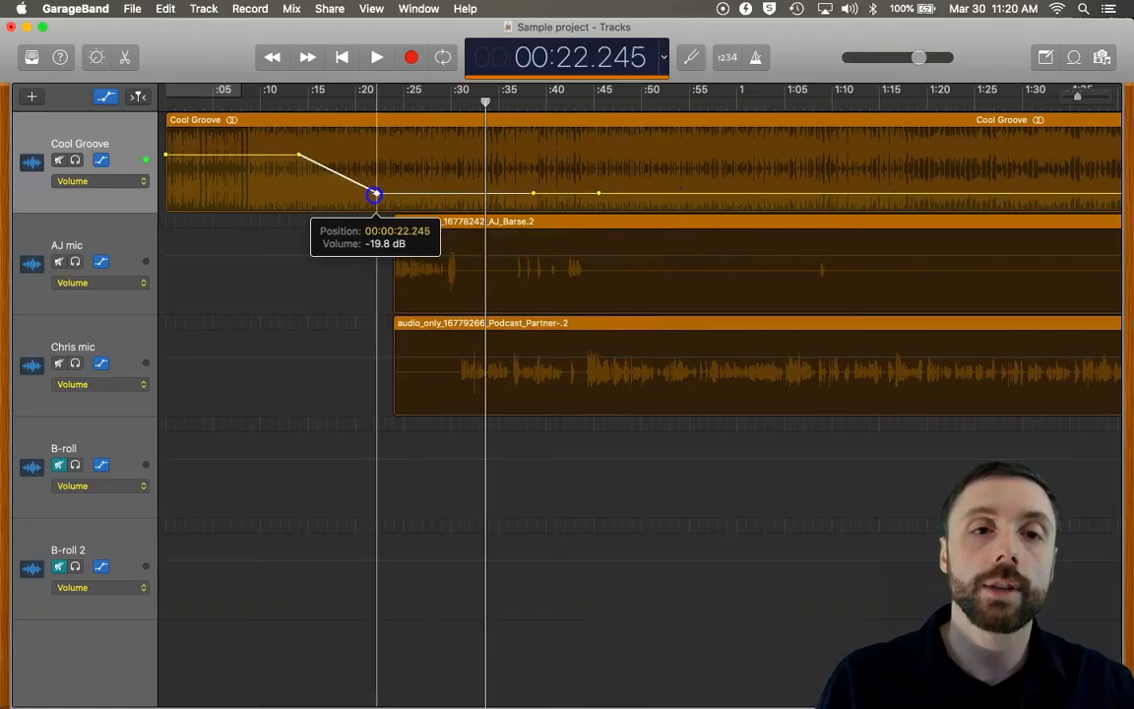
left_click_drag(346, 192, 398, 193)
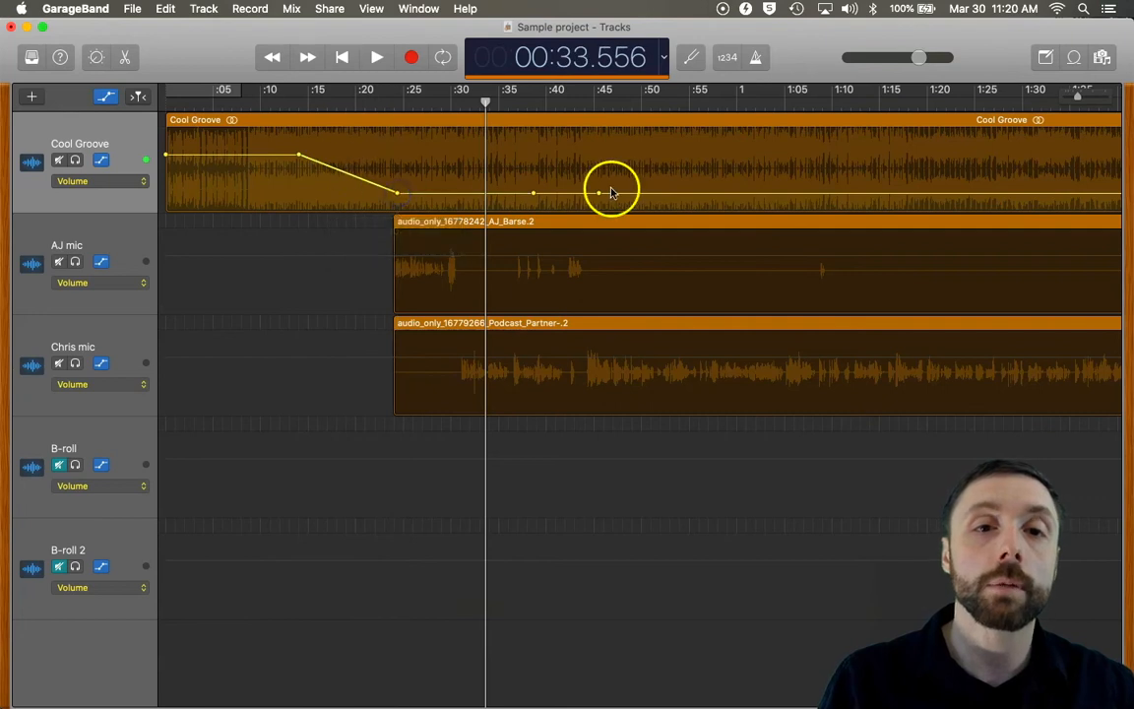
Raise Cool Groove's last volume point at 00:00:45.565 to about the music's opening level, creating a fade-up
mouse_move(623, 195)
left_mouse_down()
mouse_move(614, 161)
mouse_move(615, 190)
mouse_move(615, 177)
left_mouse_up()
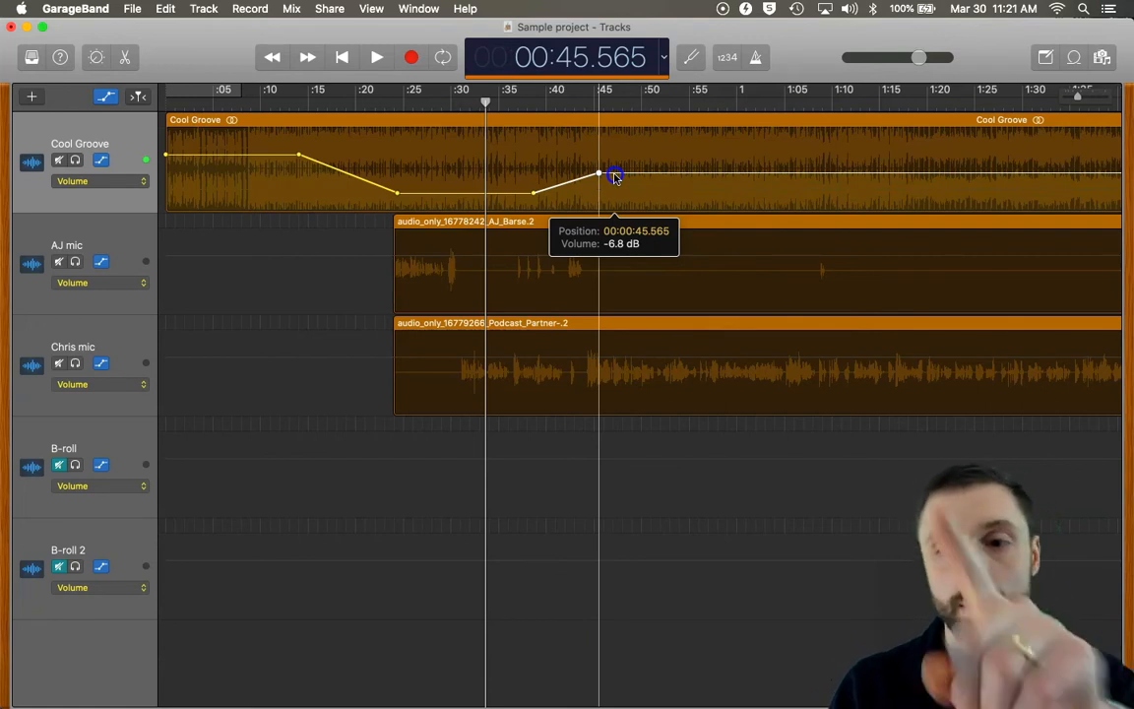
left_click_drag(615, 176, 673, 270)
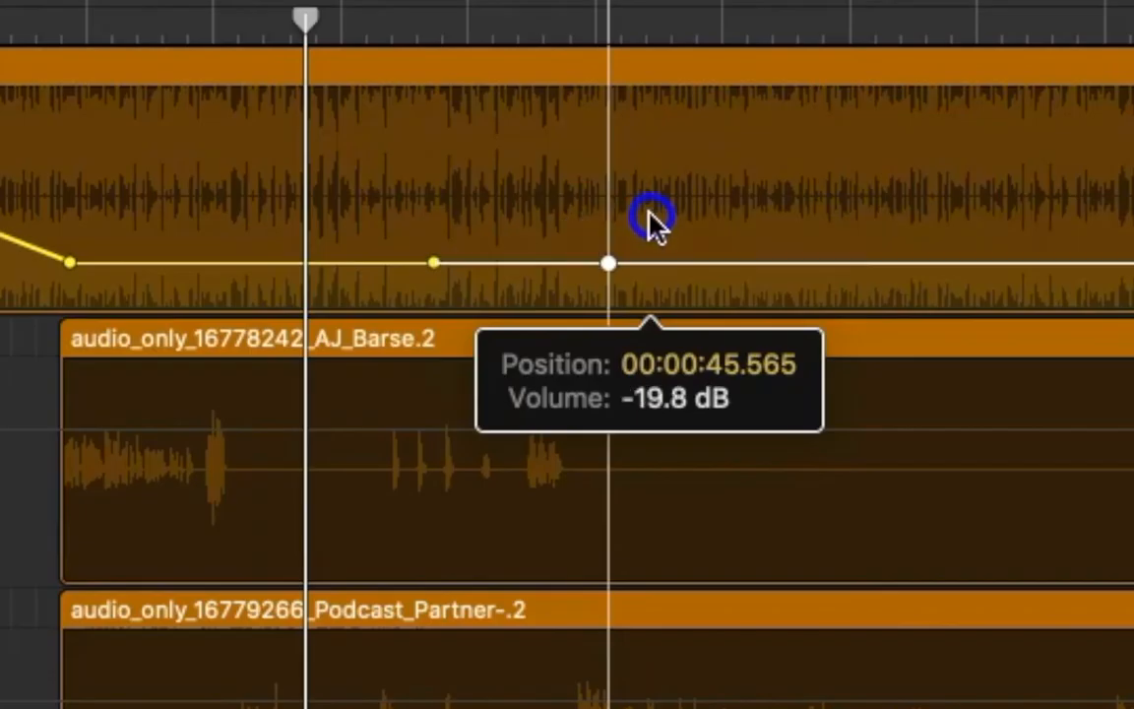
left_click_drag(671, 274, 610, 158)
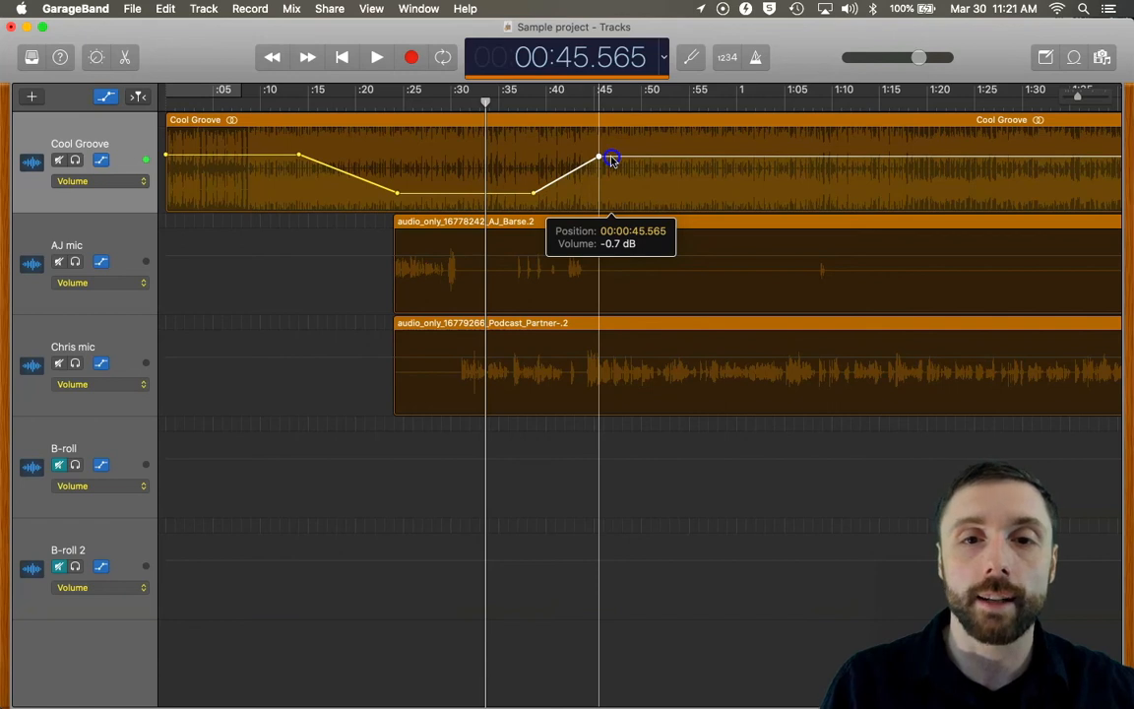
left_click_drag(611, 160, 611, 158)
Play briefly from 0:01, and move both speakers' regions together so they start at about 0:02
left_click_drag(486, 146, 175, 104)
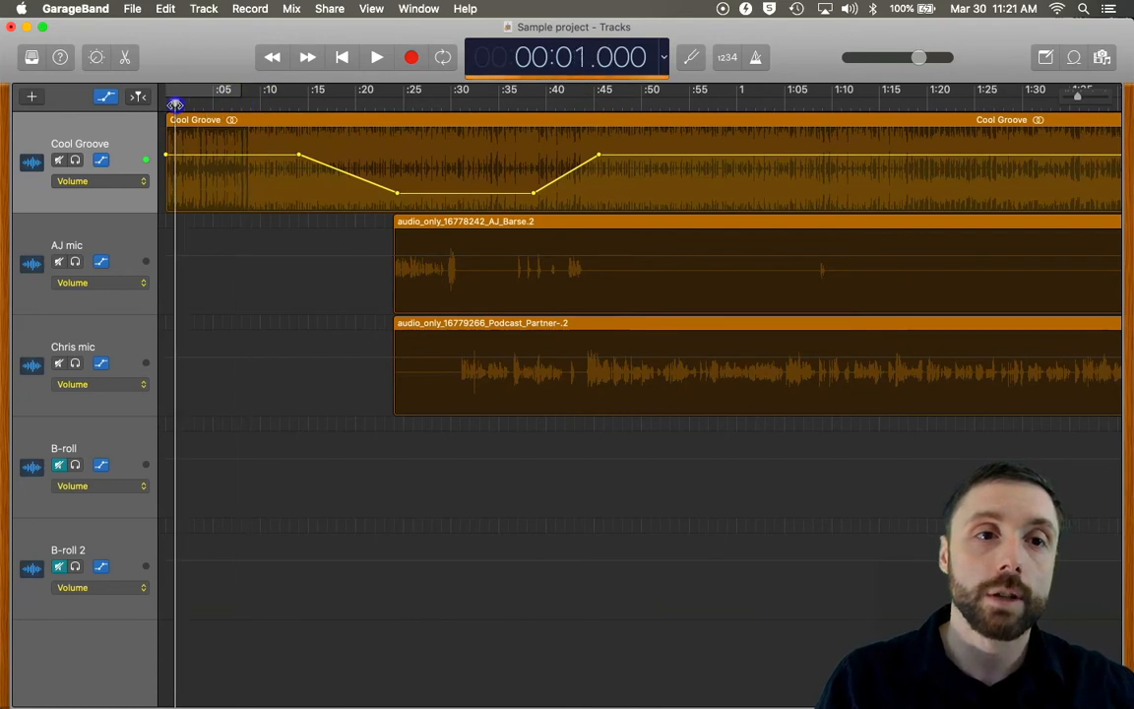
key("space")
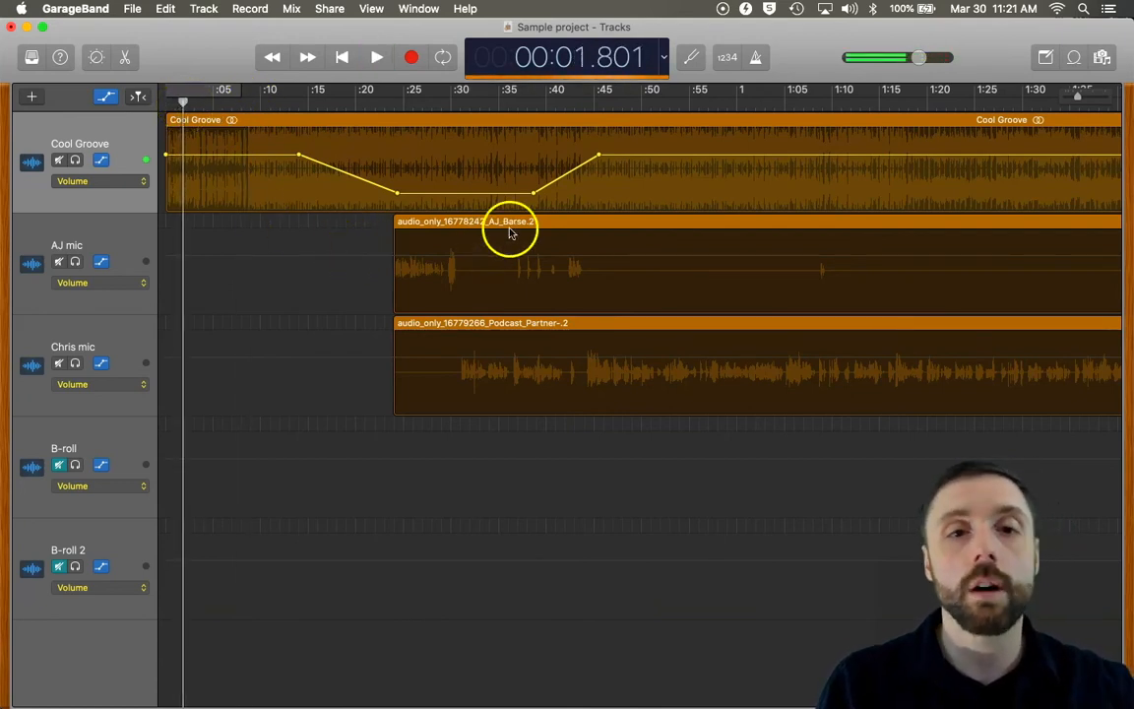
left_click(424, 228)
left_click_drag(425, 231, 481, 316)
left_click(519, 346)
left_click_drag(587, 329, 382, 344)
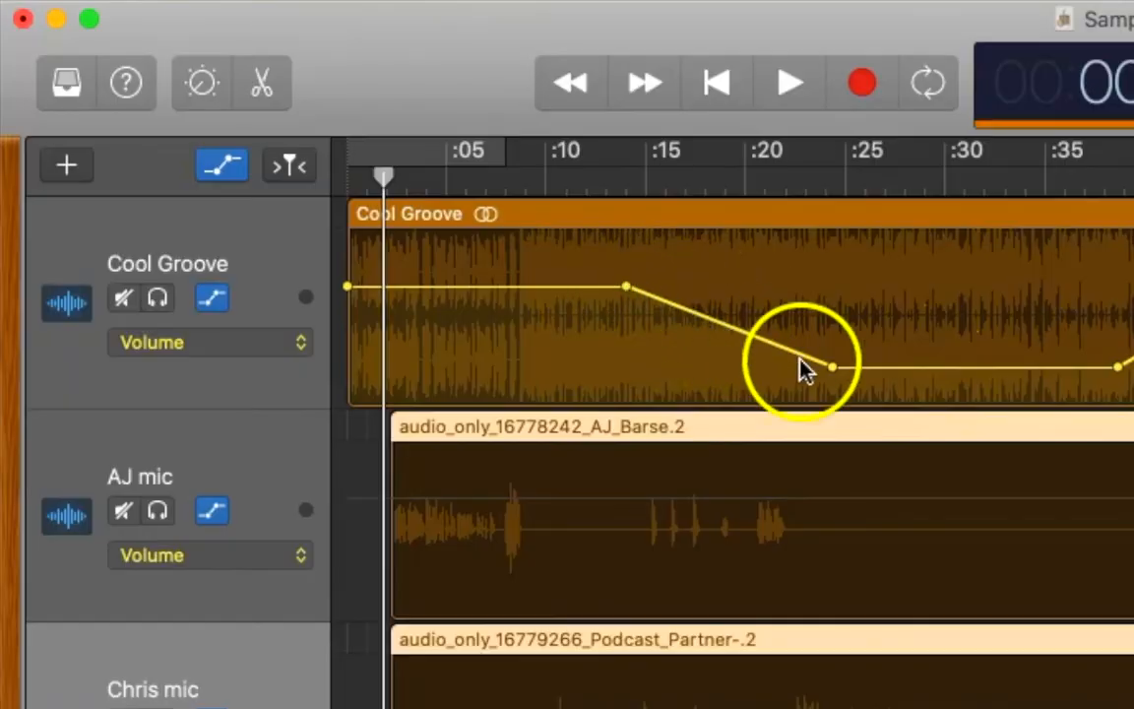
Shift Cool Groove's volume points earlier, ending the fade-down at about 0:02 and running the fade-up from about 0:23 to 0:30
left_click_drag(739, 332, 453, 353)
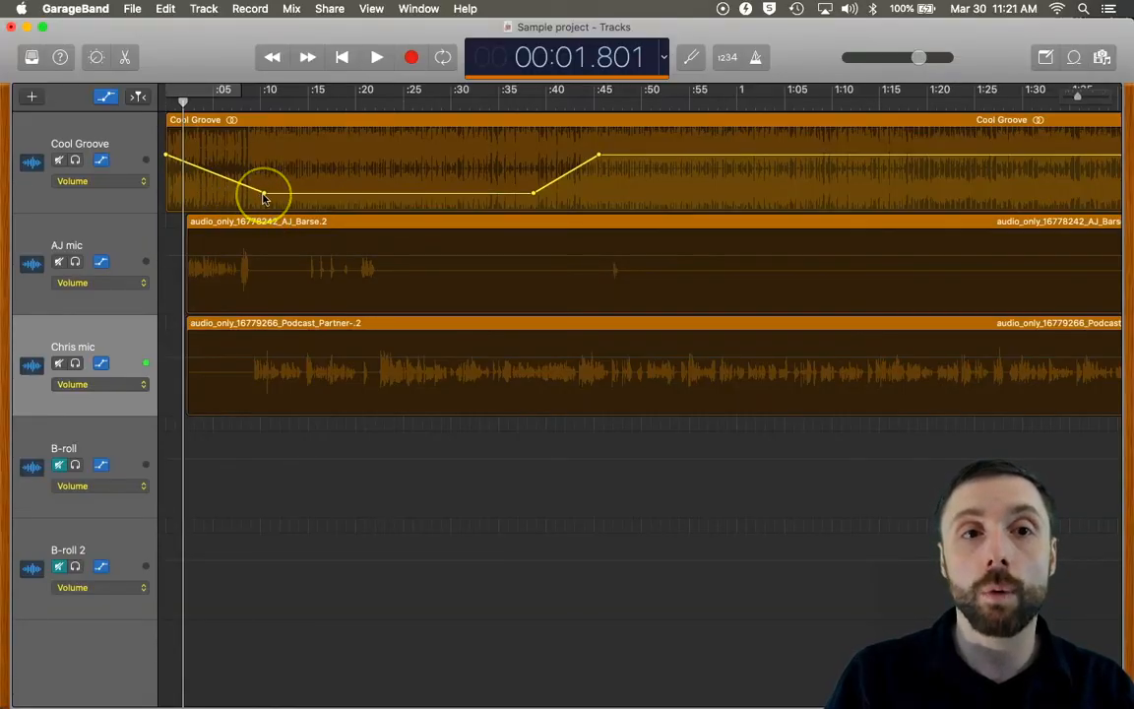
left_click_drag(264, 198, 184, 195)
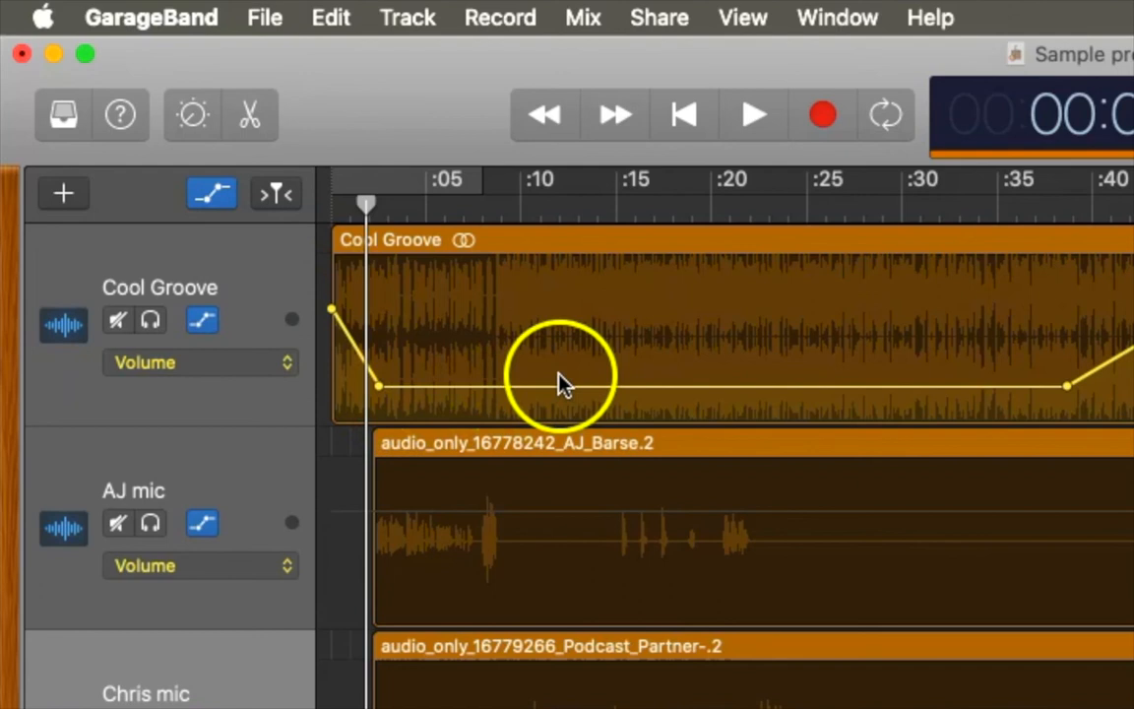
left_click_drag(1114, 361, 825, 395)
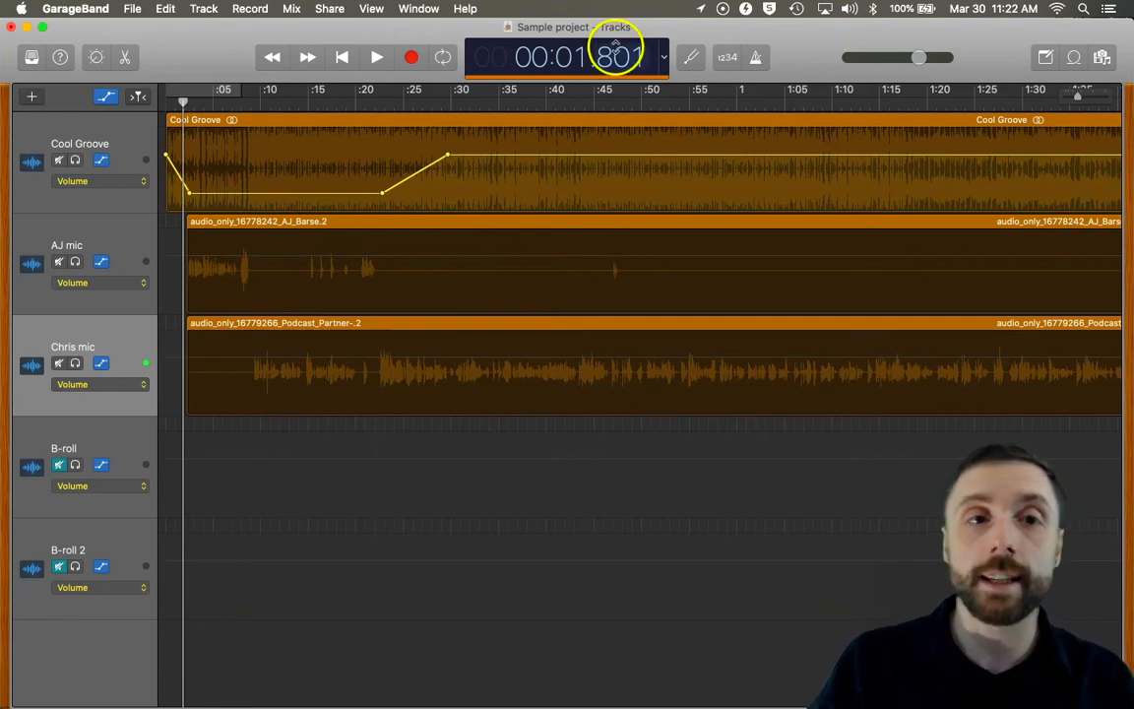
Play the project from the beginning to about 0:06 to hear the music under the speech
left_click_drag(182, 102, 138, 97)
key("space")
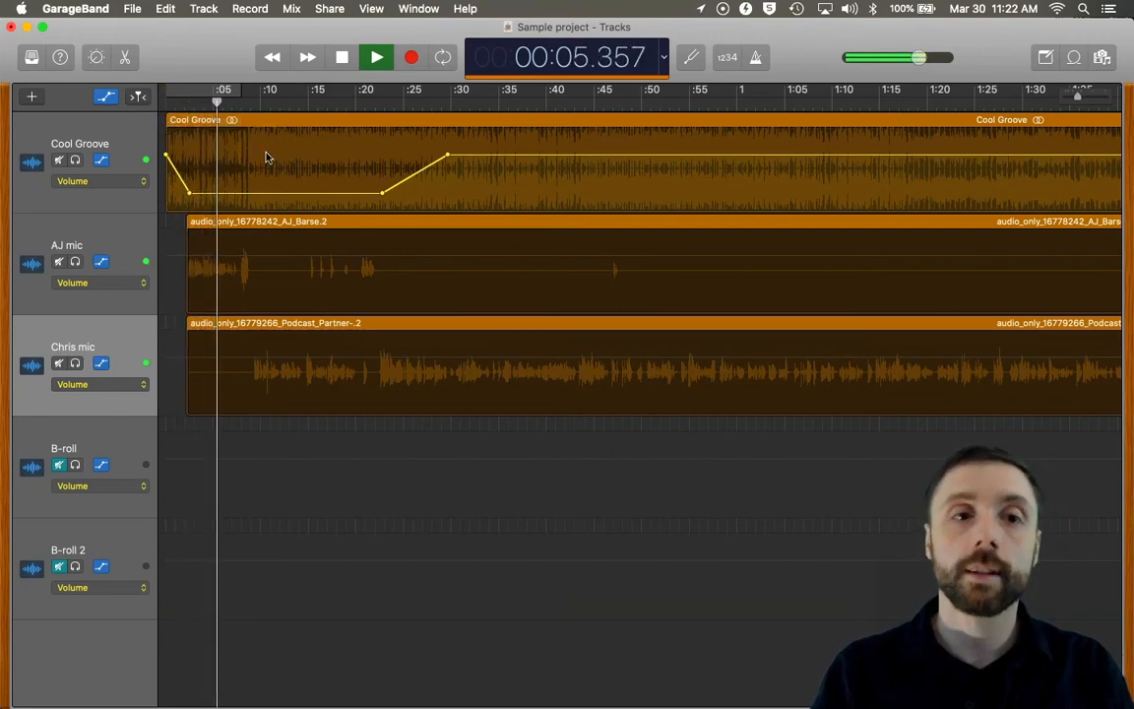
key("space")
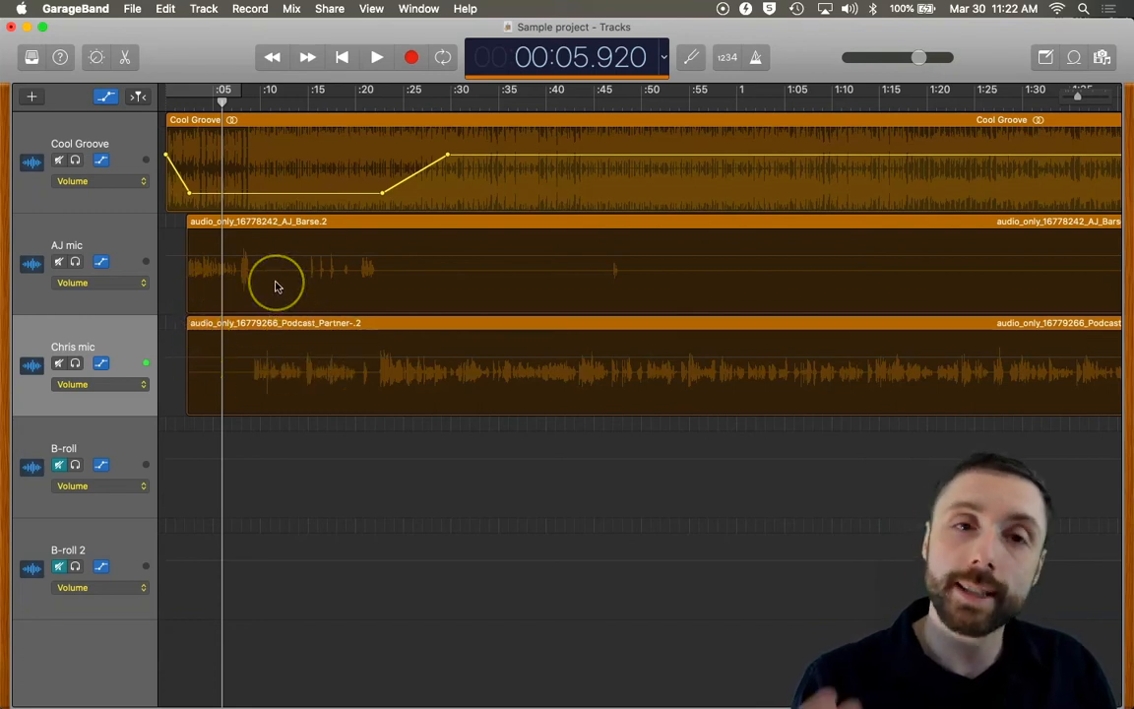
Add volume points on the first speaker's mic track at about 0:01, 0:10 and 0:11, and lower the section between the first two
left_click(220, 258)
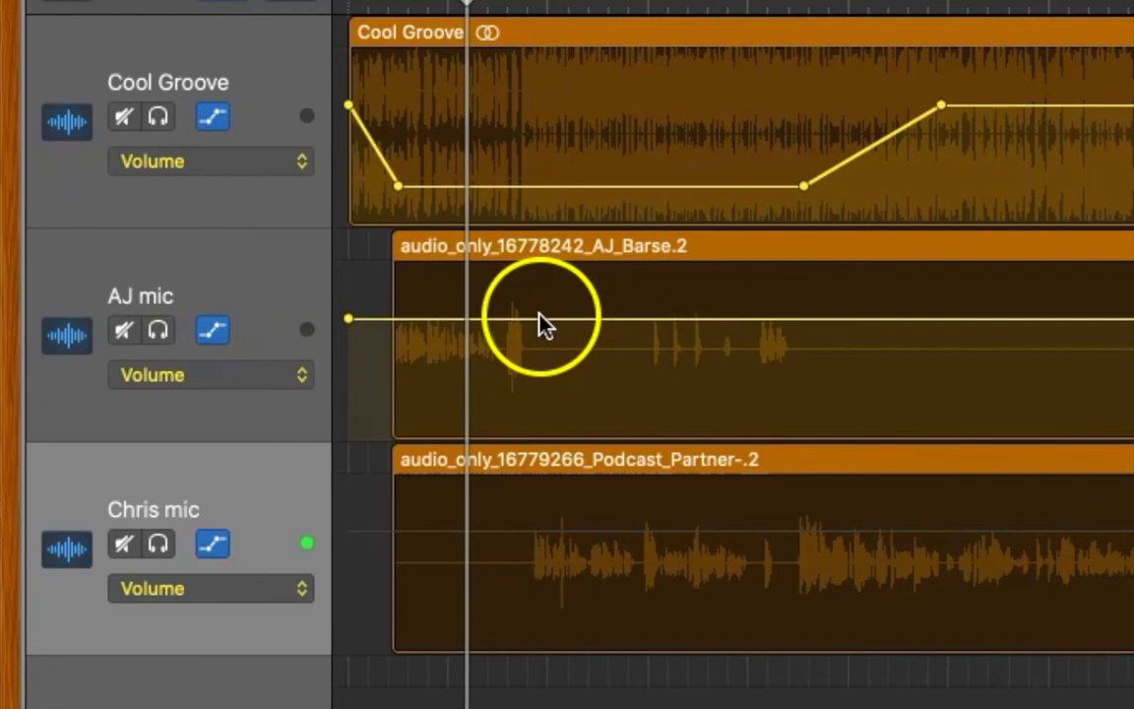
left_click(257, 257)
left_click(269, 257)
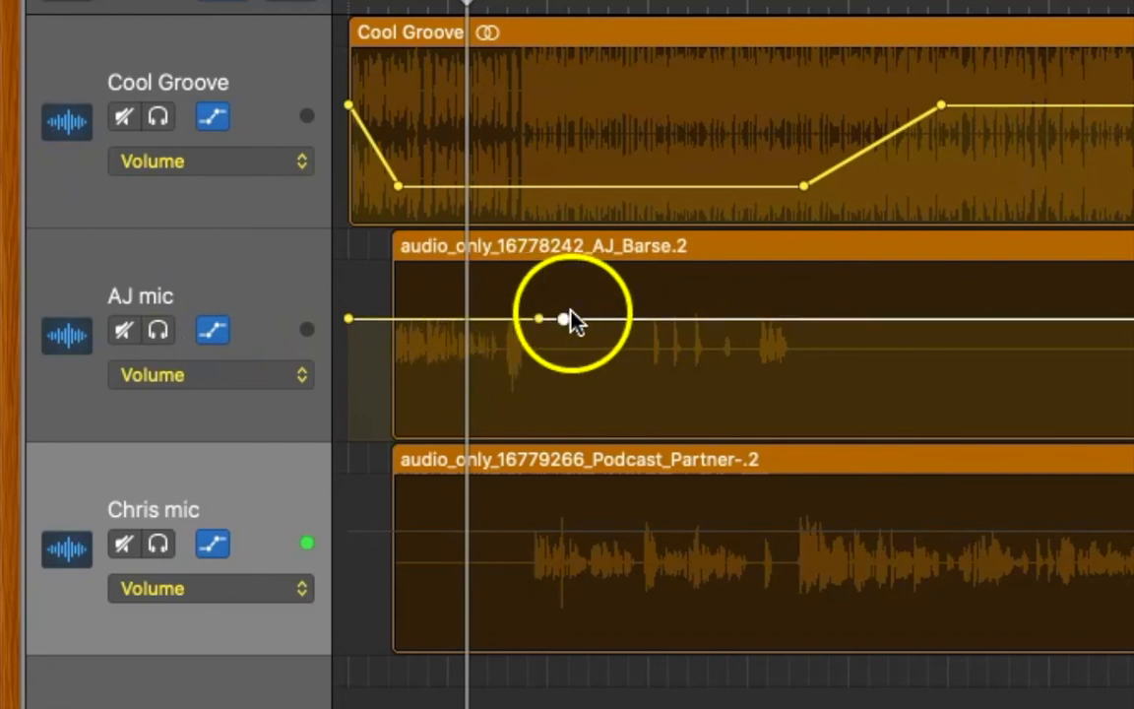
left_click(362, 318)
left_click_drag(460, 320, 467, 392)
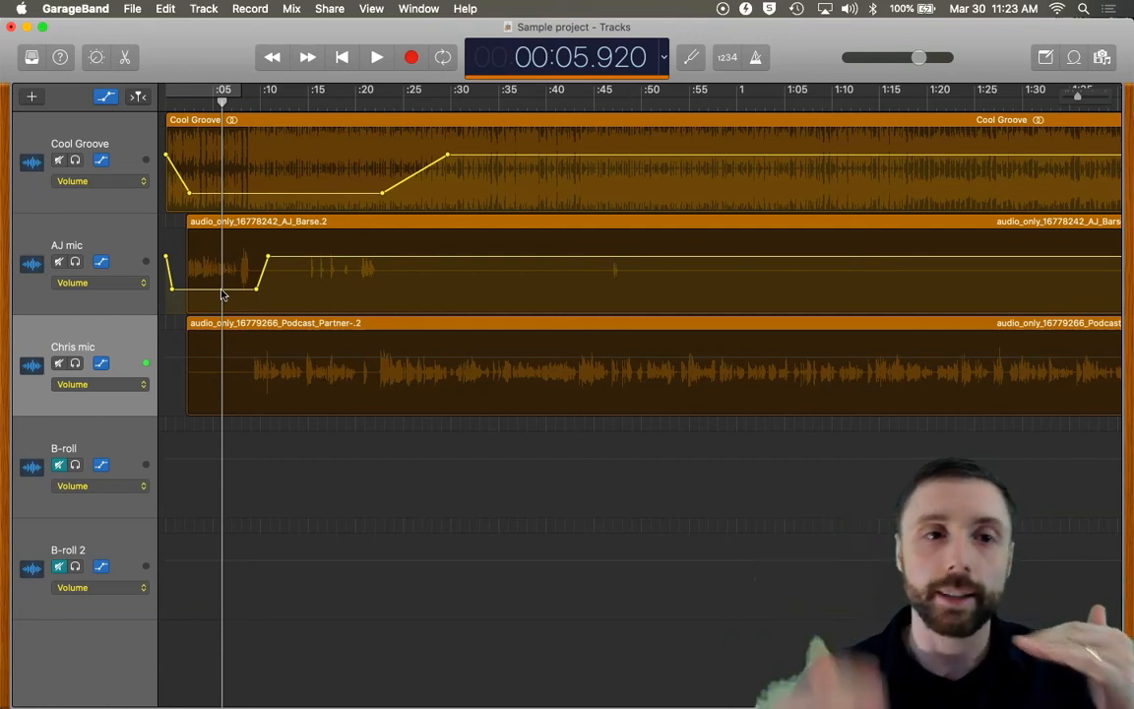
Add volume points on the second speaker's mic track at about 0:20, 0:24, 0:47 and 0:50, and lower the section between the middle two
scroll(197, 280, "right", 1)
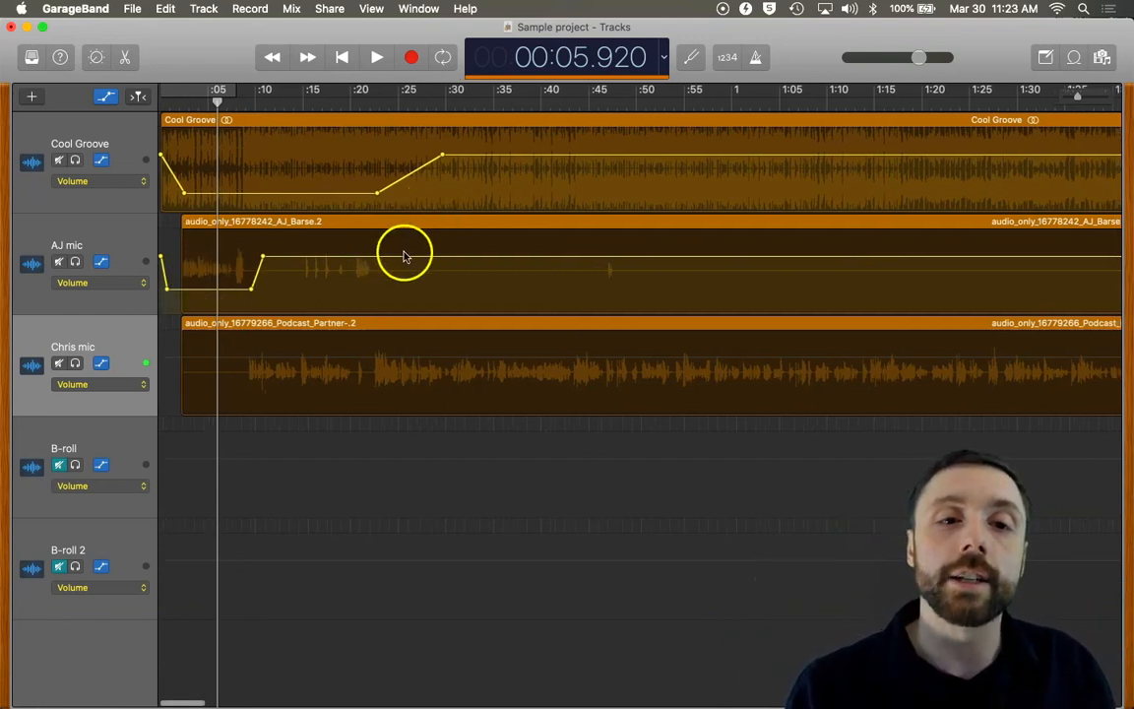
left_click(390, 358)
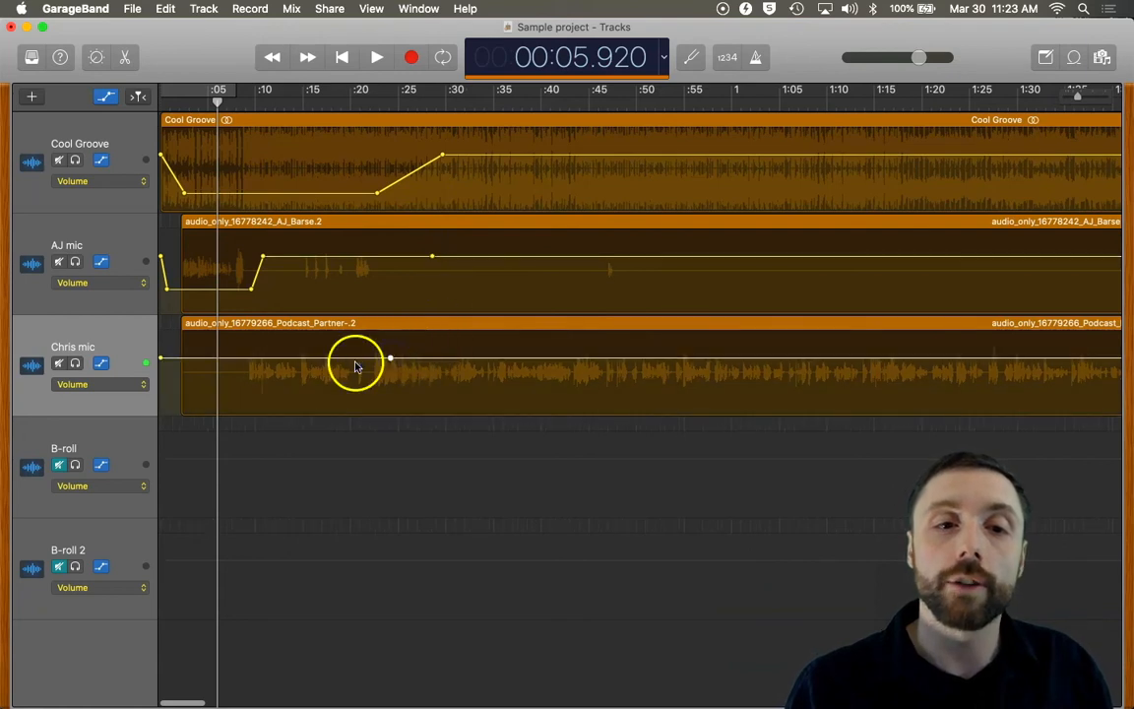
left_click_drag(576, 360, 576, 385)
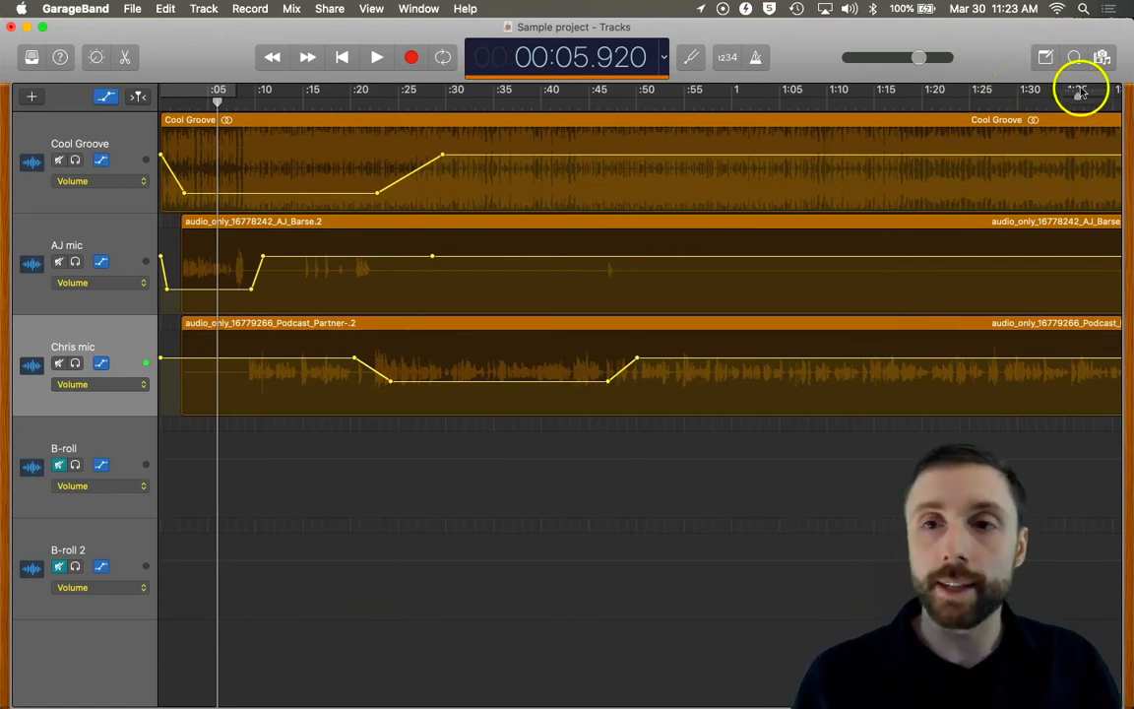
Add four volume points around the short burst of sound near 4:00 on the second speaker's mic track
left_click_drag(1078, 95, 1072, 97)
scroll(916, 269, "right", 2)
scroll(915, 266, "right", 5)
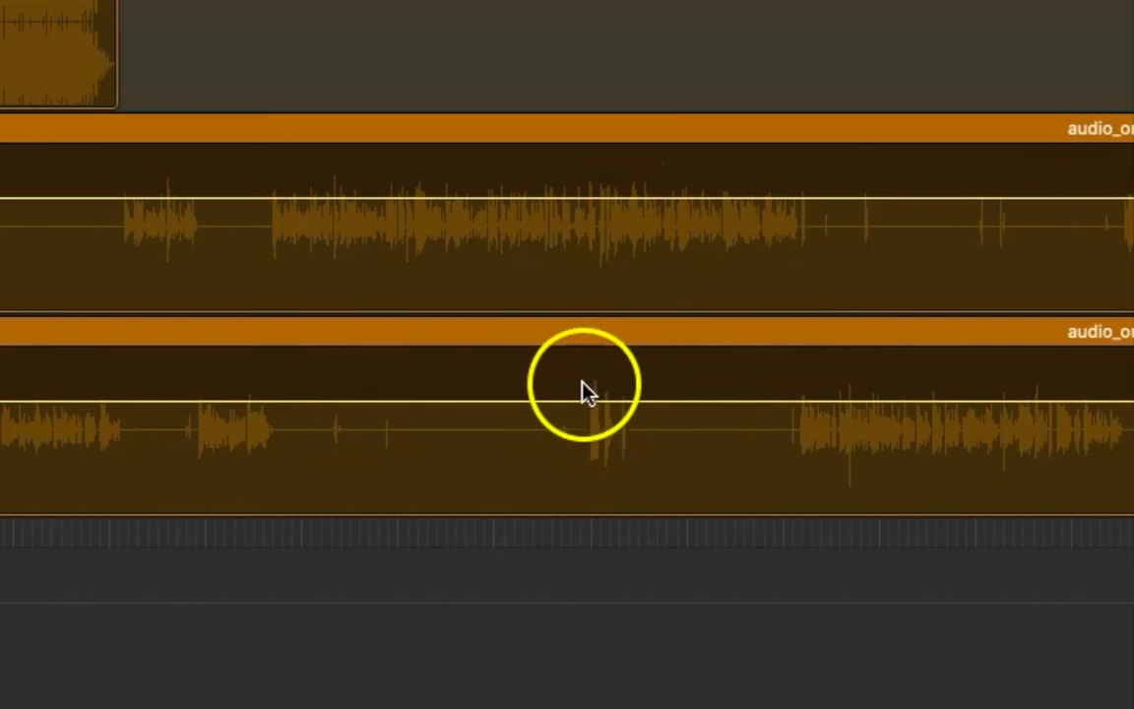
left_click(542, 402, "alt")
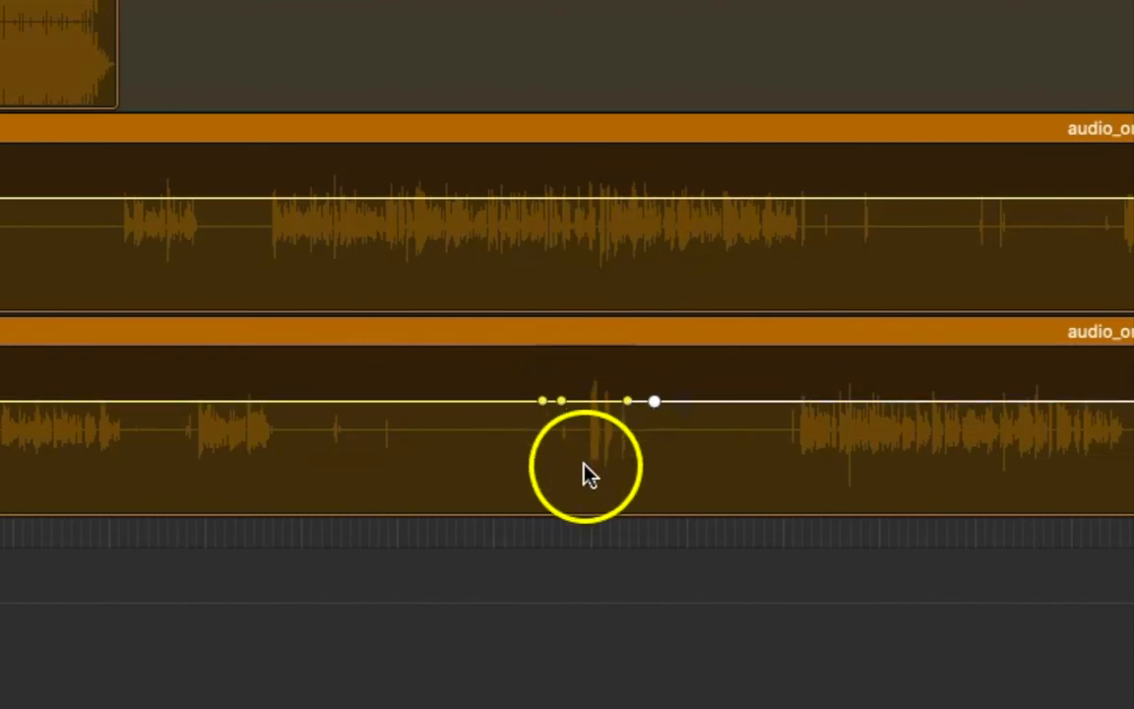
Lower the second speaker's volume to the minimum between the two inner points around 4:03, silencing the short burst
left_click(578, 104)
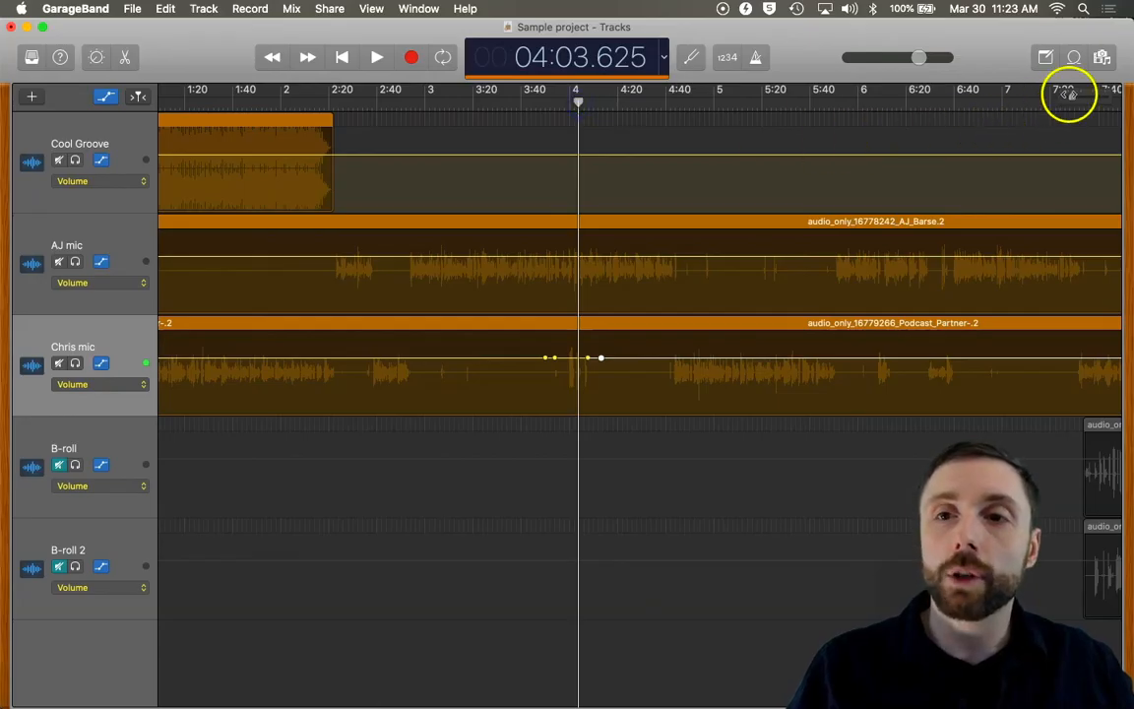
left_click_drag(1069, 94, 1086, 96)
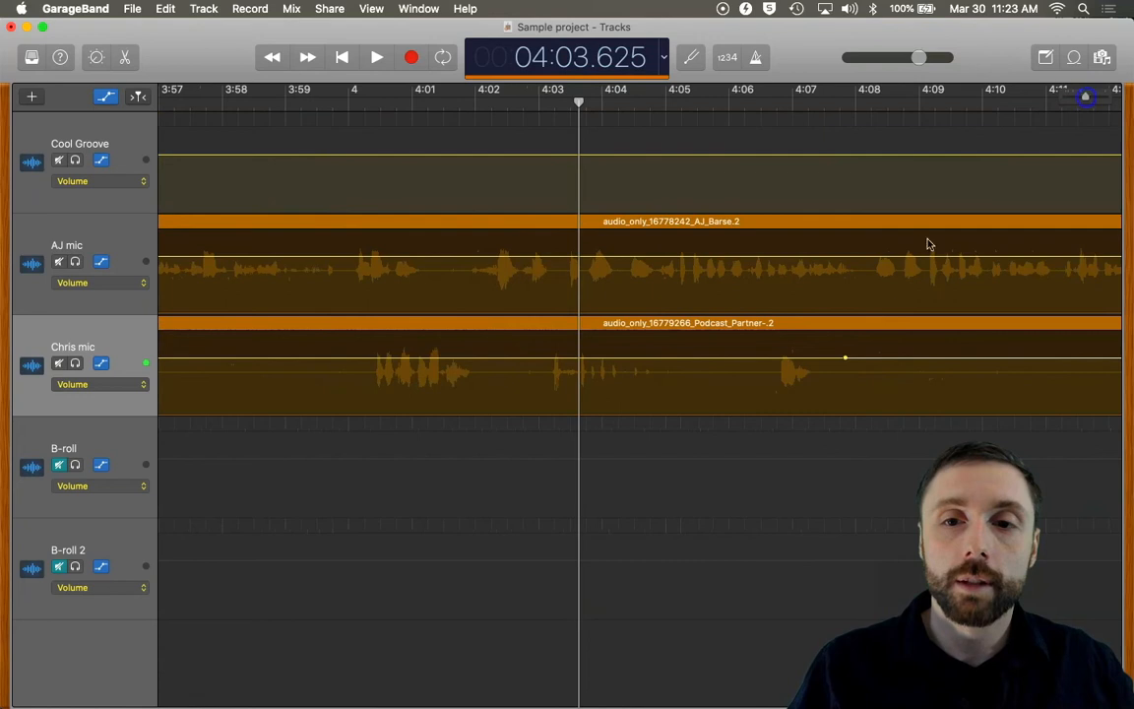
scroll(901, 267, "right", 10)
scroll(902, 267, "left", 10)
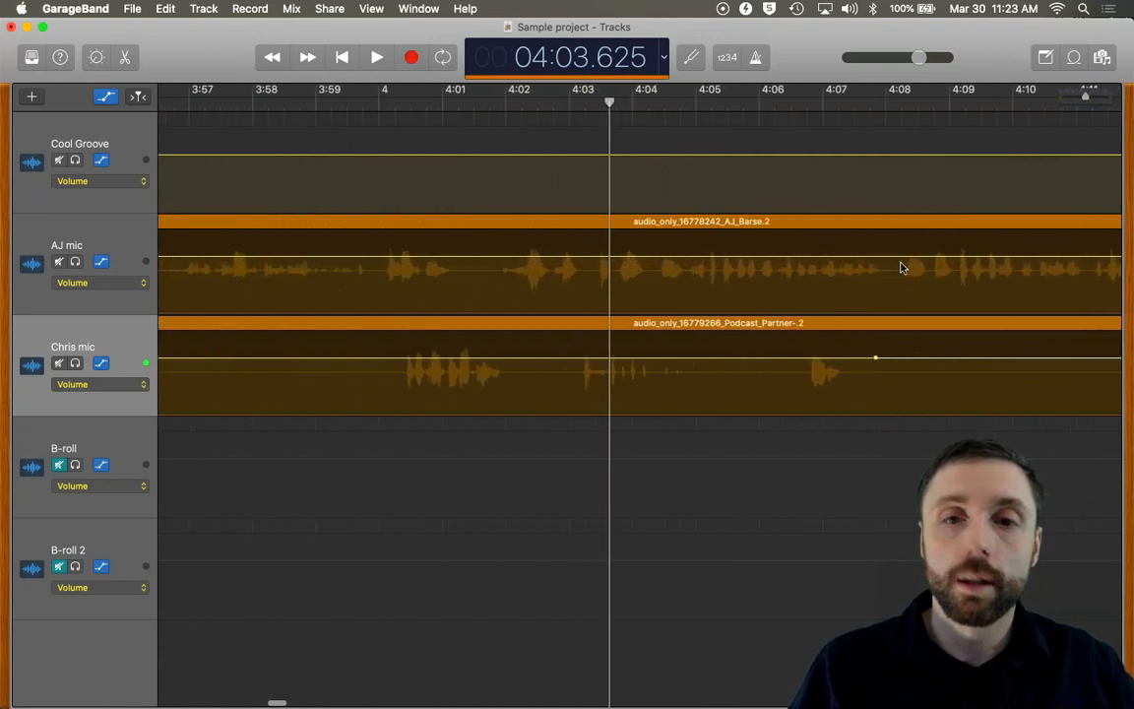
left_click_drag(528, 358, 529, 394)
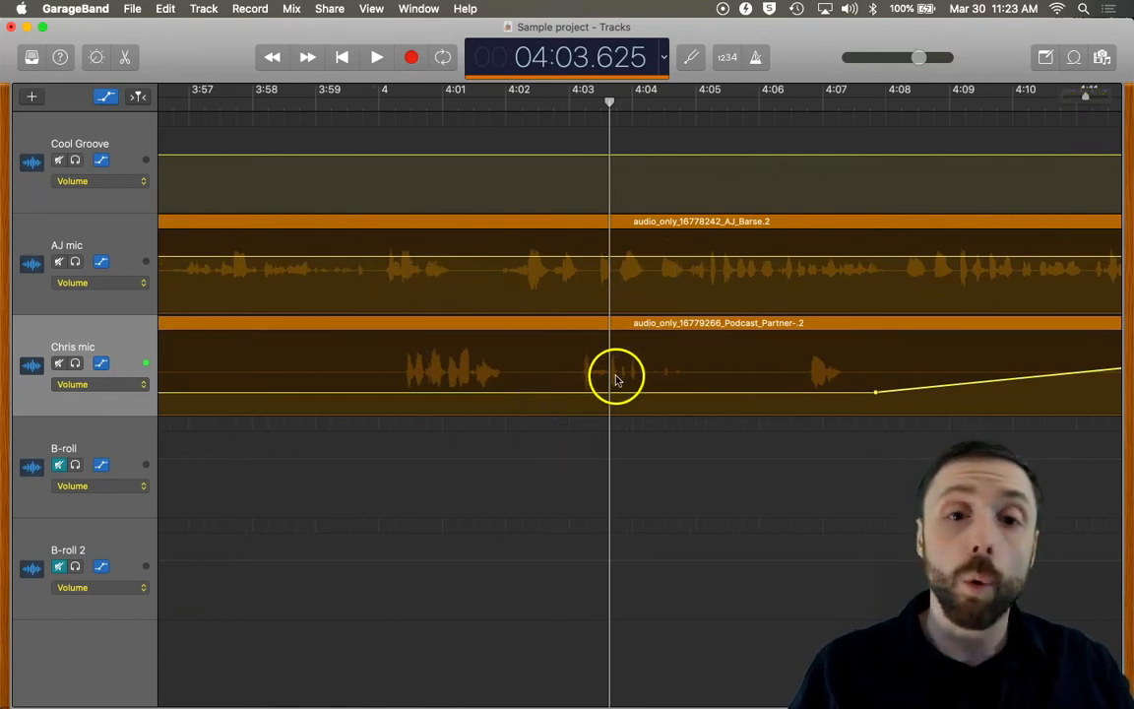
left_click_drag(590, 394, 591, 481)
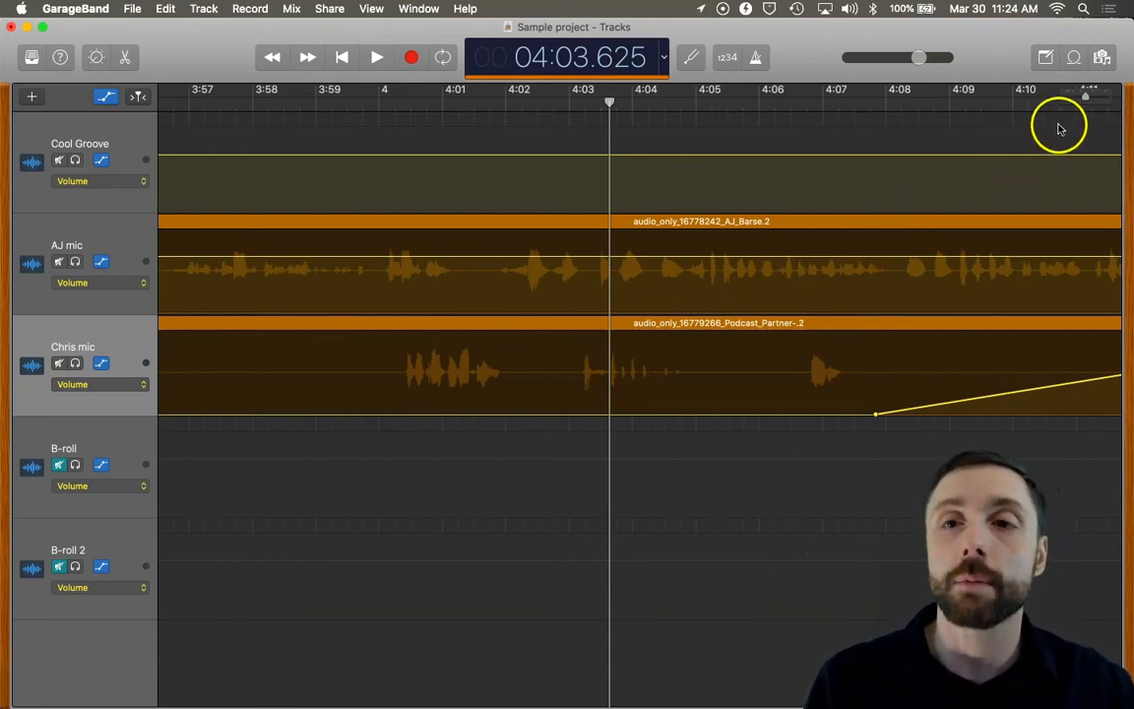
Select the two unused regions on the B-roll tracks together, and clear the selection
left_click_drag(1085, 97, 1069, 97)
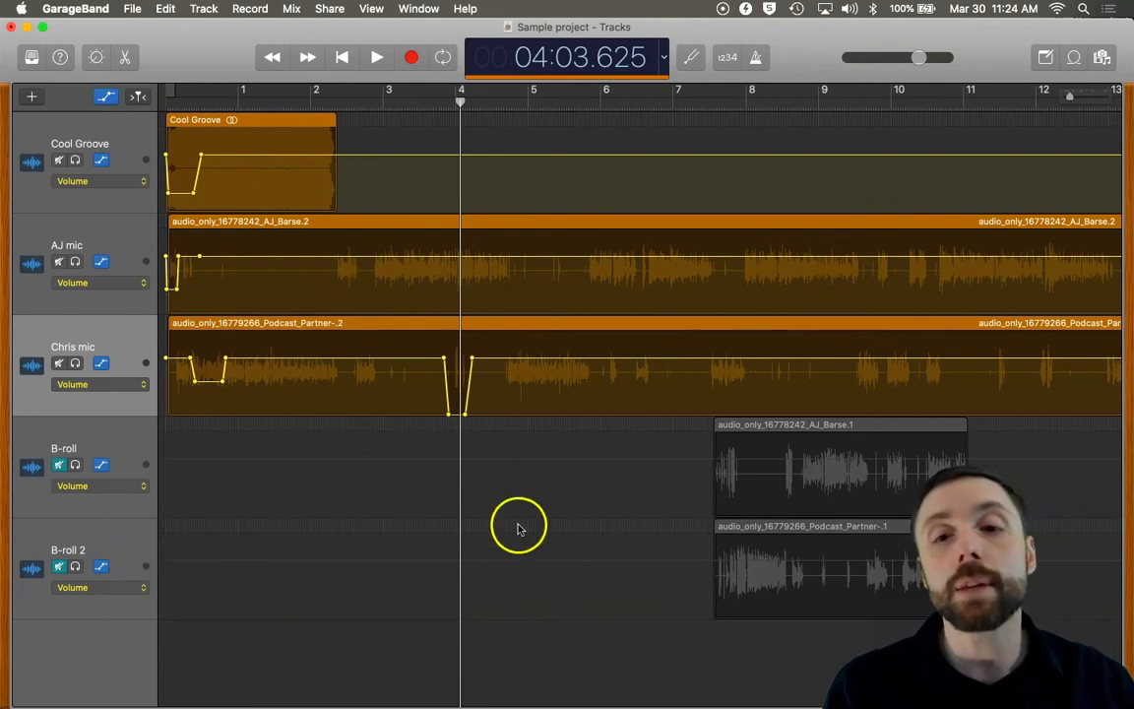
left_click(790, 432)
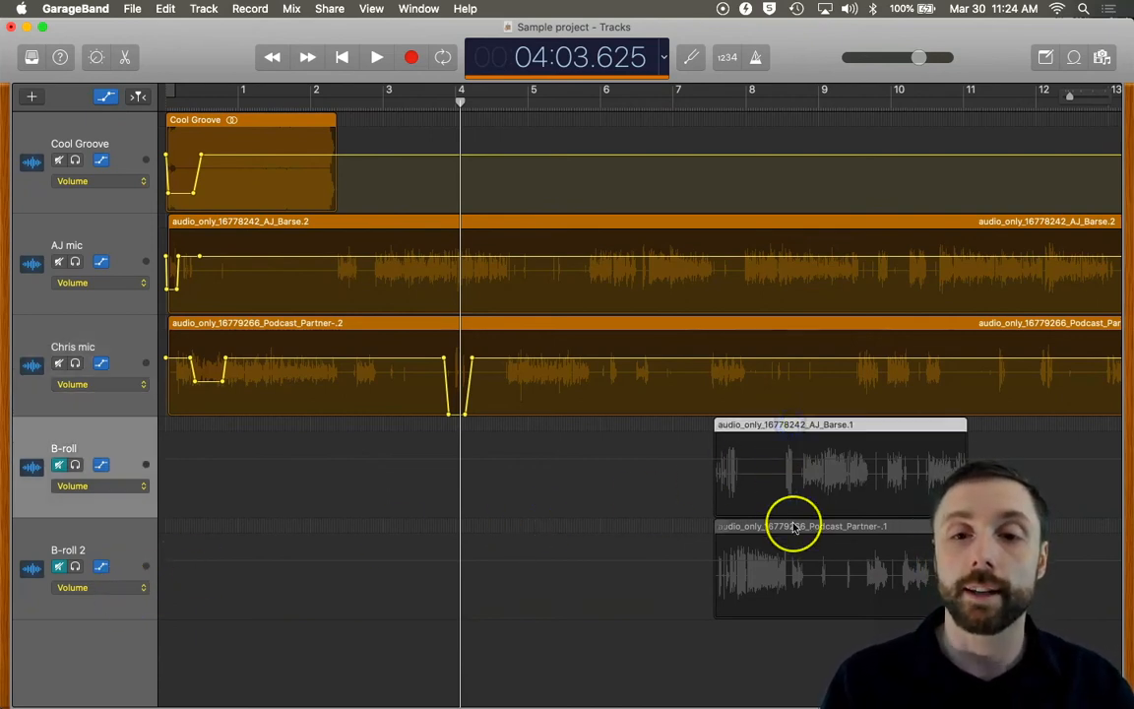
left_click_drag(670, 423, 809, 527)
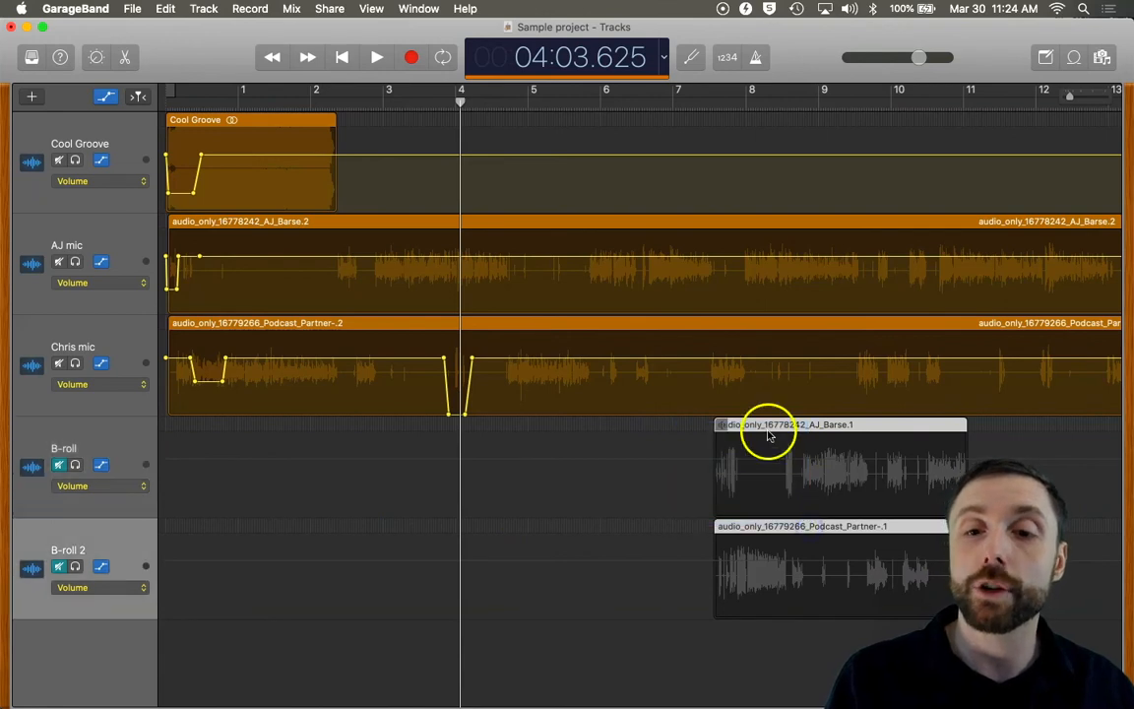
left_click(799, 430)
left_click_drag(809, 425, 789, 531)
key("super+z")
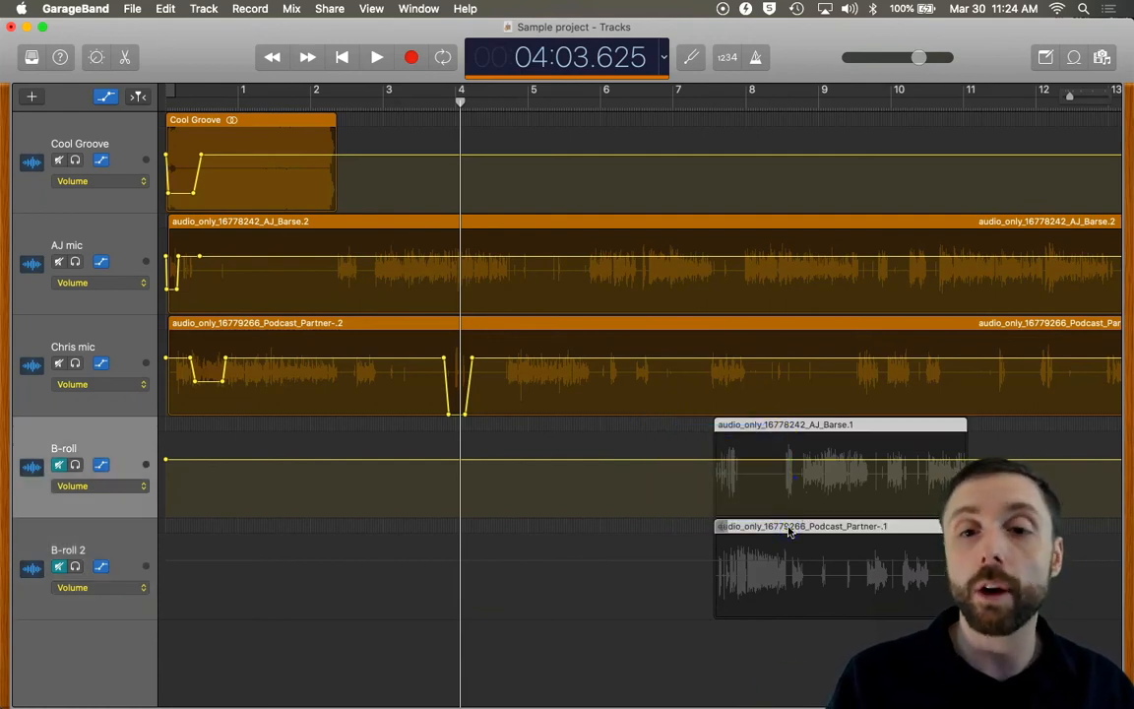
left_click(731, 427)
left_click(619, 454)
left_click(792, 438)
left_click(785, 529, "shift")
left_click(675, 433)
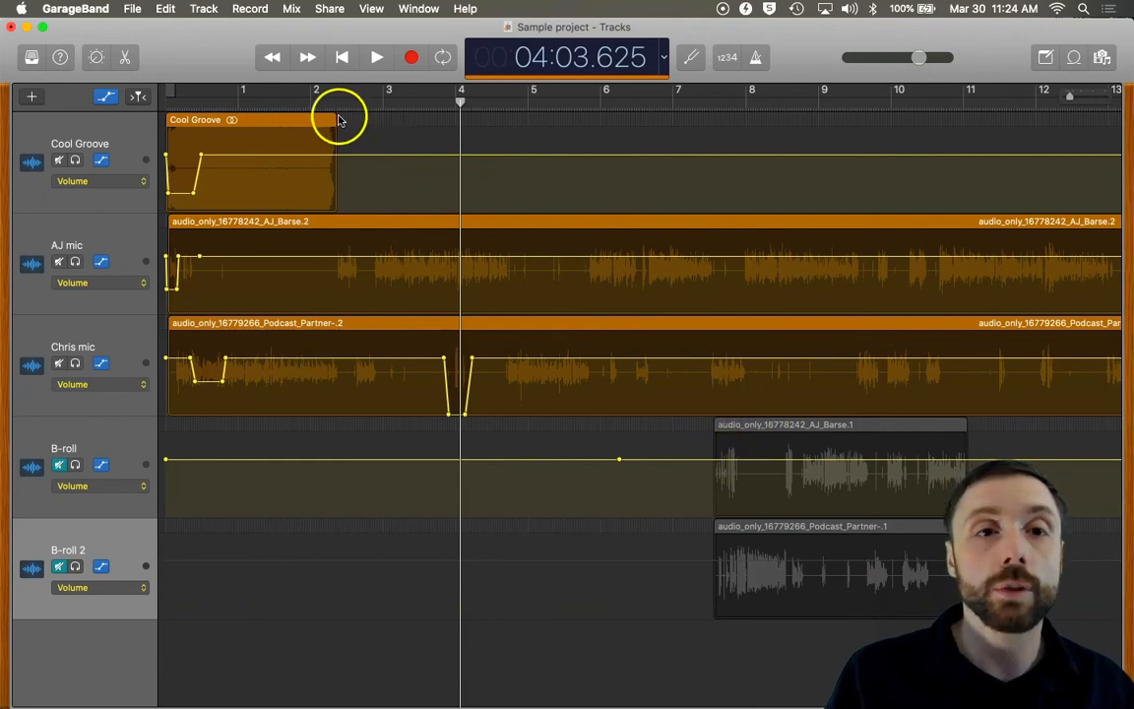
Select the two unused regions on the B-roll tracks and turn on Alignment Guides
left_click_drag(705, 430, 781, 526)
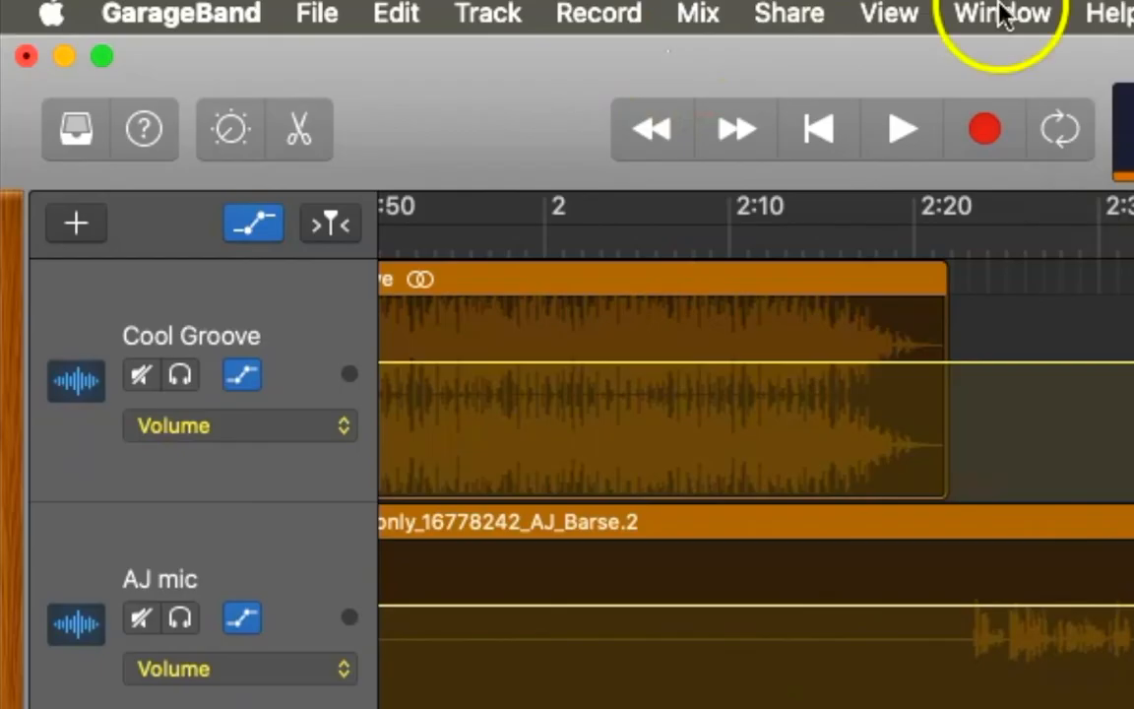
left_click(214, 8)
mouse_move(397, 13)
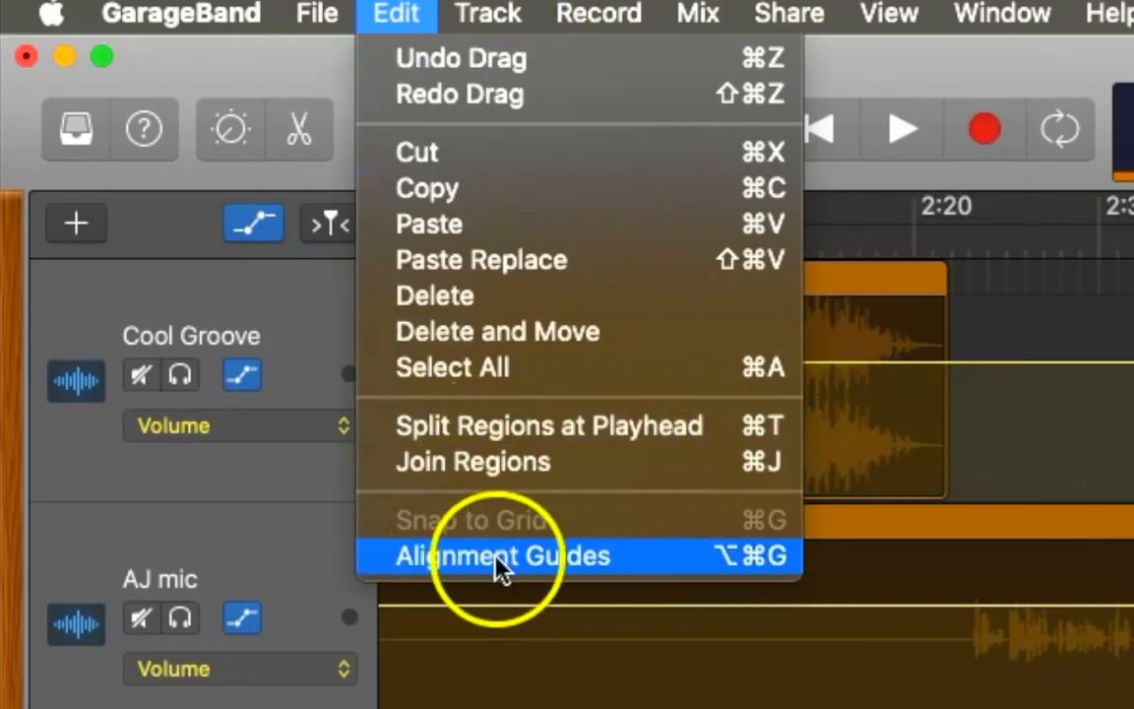
left_click(536, 565)
Move both B-roll regions together so they start exactly where the Cool Groove region ends, and mute both B-roll tracks
left_click_drag(395, 424, 501, 540)
mouse_move(485, 431)
left_mouse_down()
mouse_move(519, 430)
mouse_move(472, 436)
left_mouse_up()
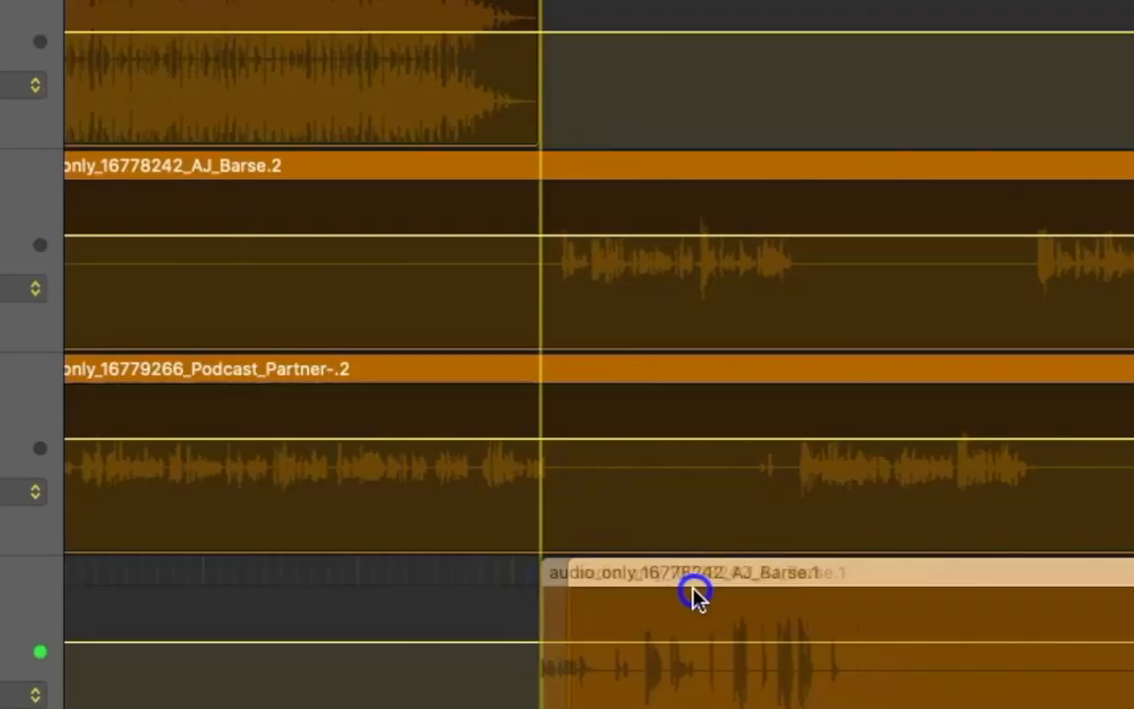
left_click_drag(694, 590, 695, 591)
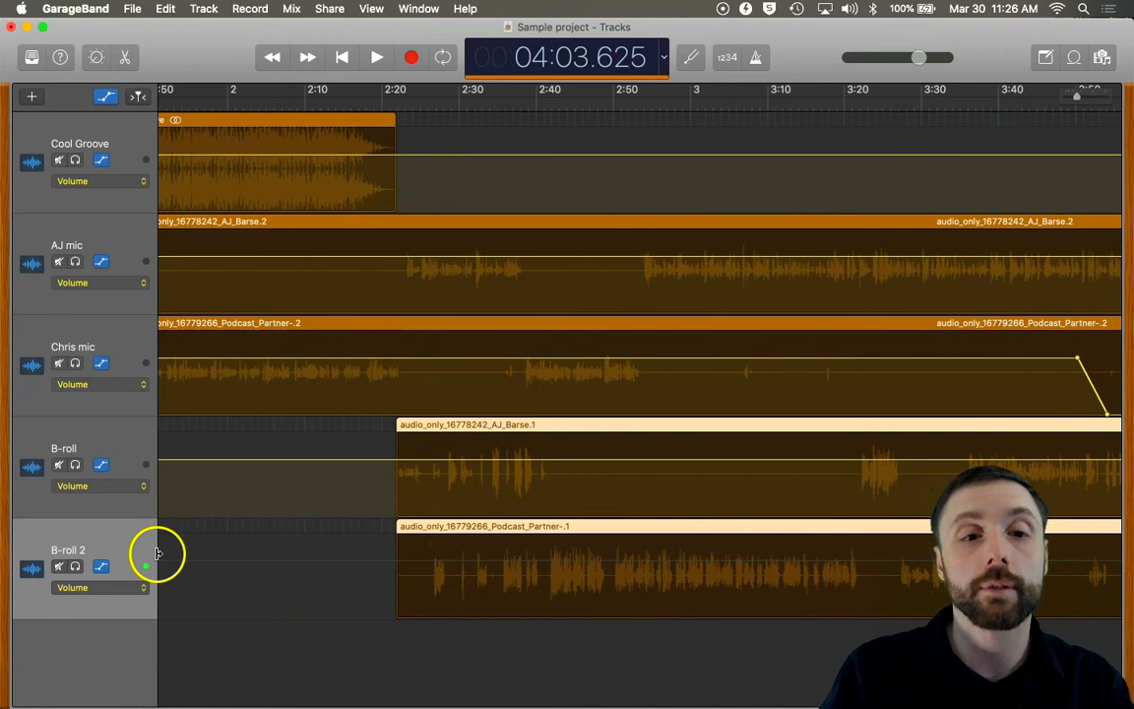
left_click(58, 566)
left_click(60, 465)
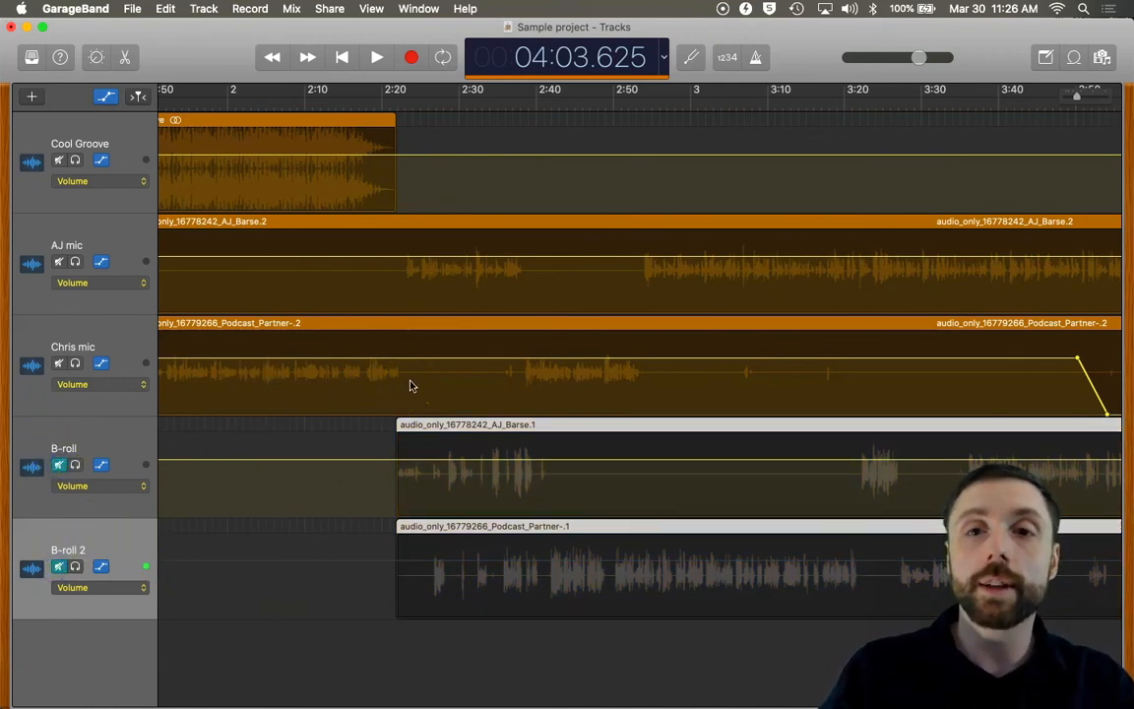
Mark a cycle range on the ruler, redraw it from about 8:20 to 10:35, and play back the looped section
left_click_drag(1083, 98, 1042, 100)
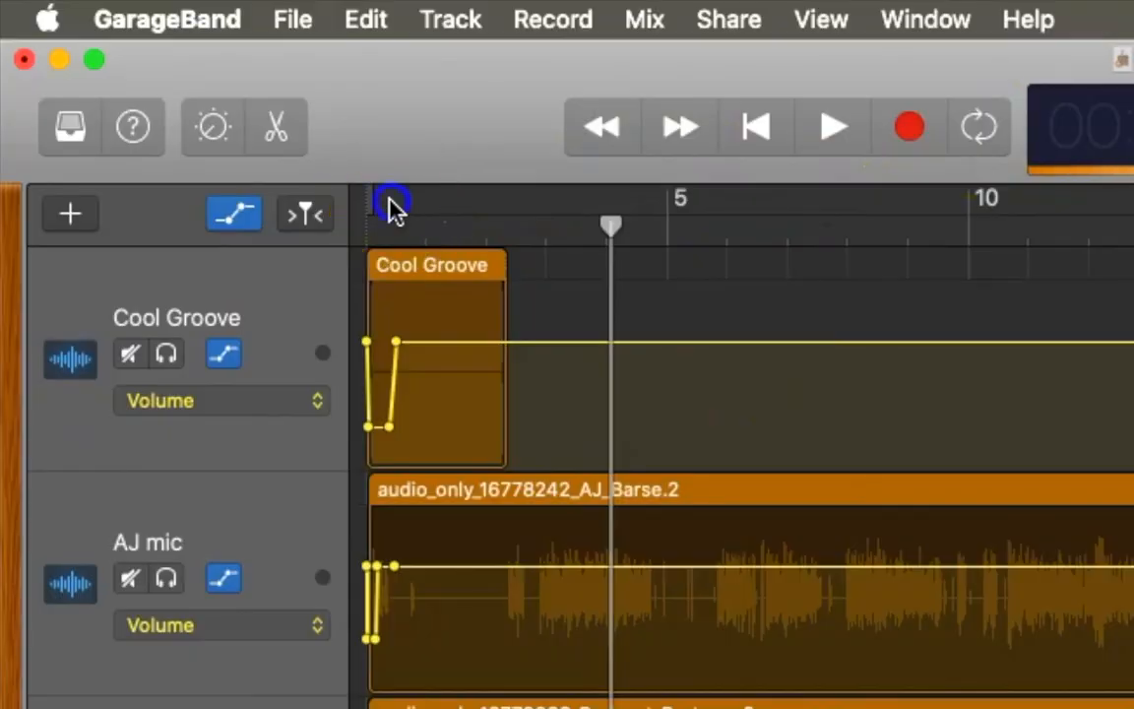
left_click_drag(177, 93, 220, 92)
left_click_drag(489, 204, 666, 227)
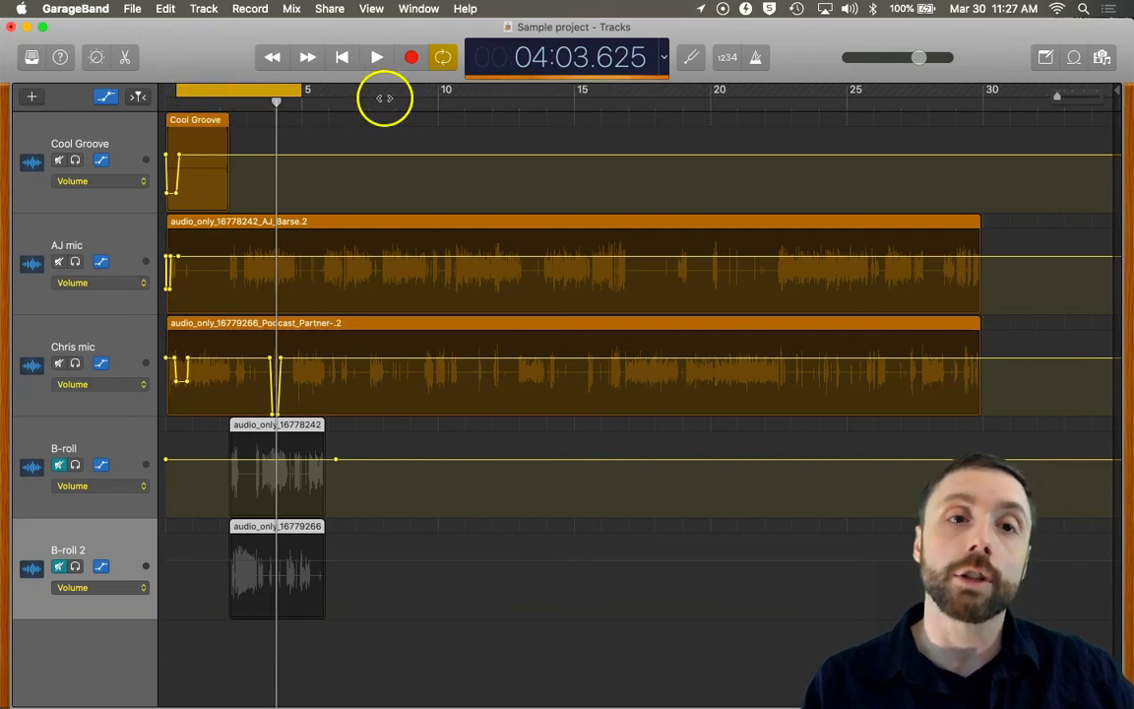
left_click_drag(455, 92, 393, 98)
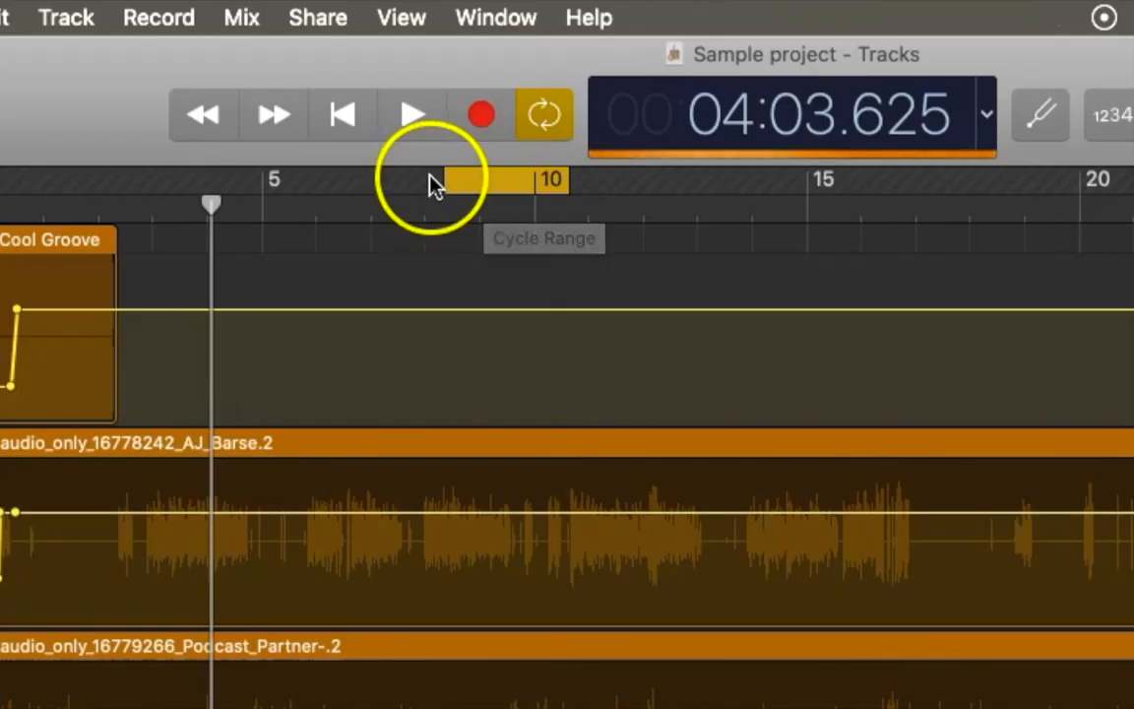
key("space")
key("space")
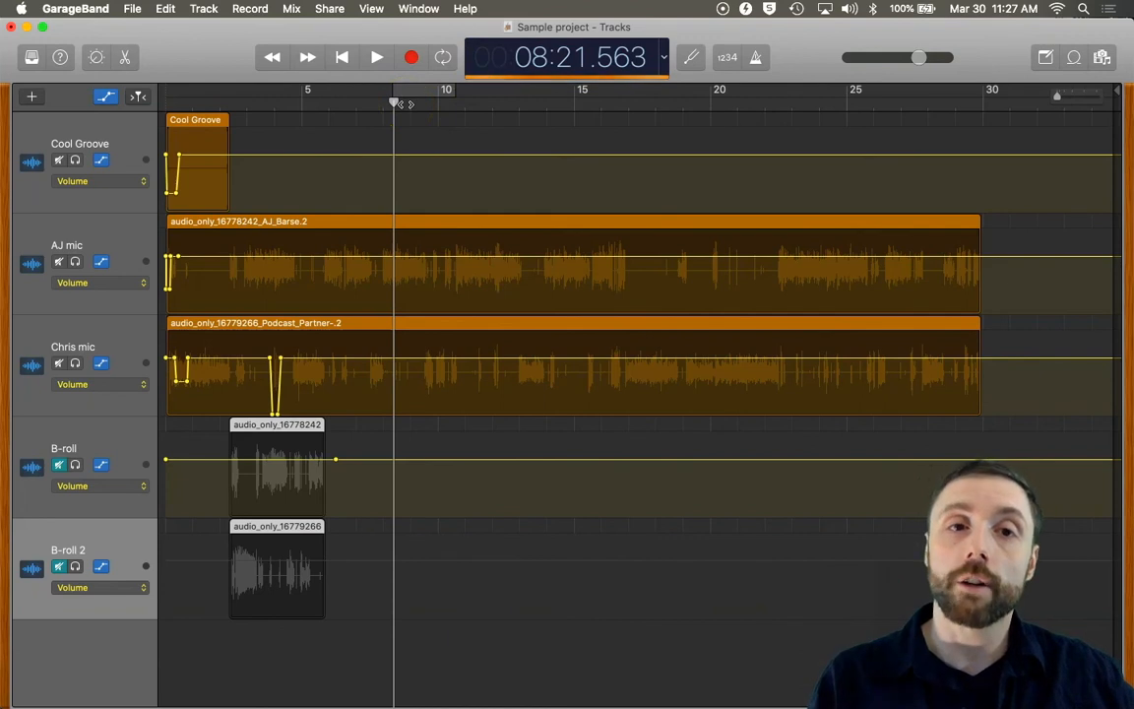
Start exporting the song to disk as an MP3 and name the file My Podcast ep 3
left_click(165, 7)
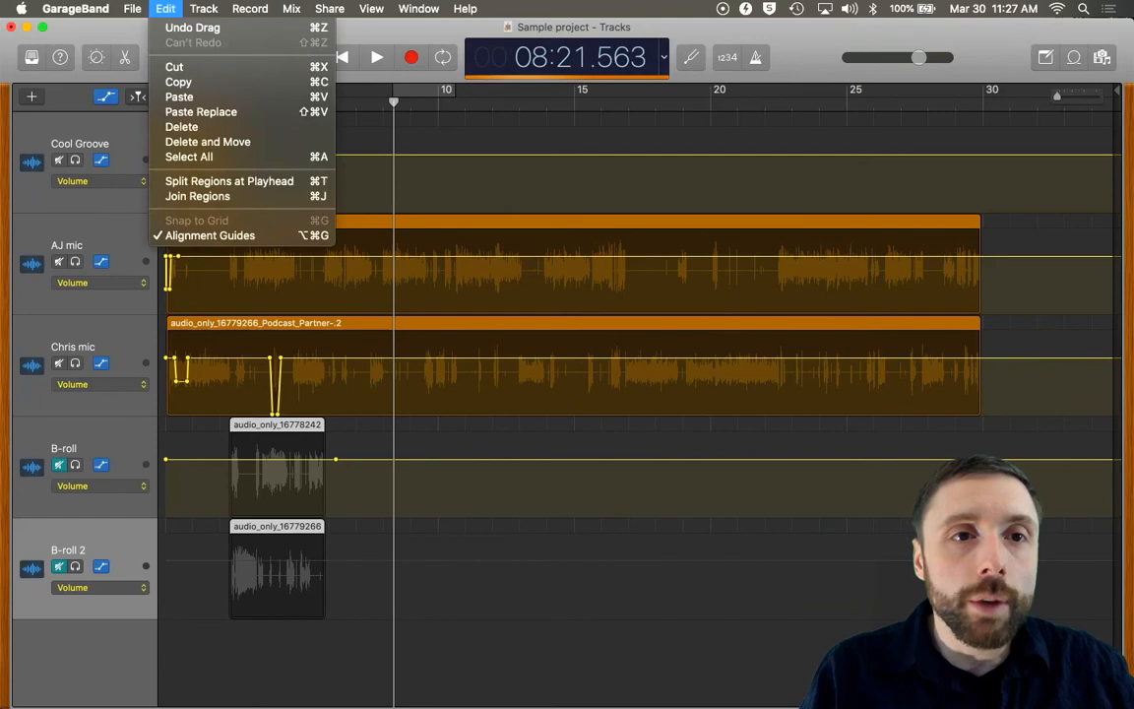
mouse_move(329, 8)
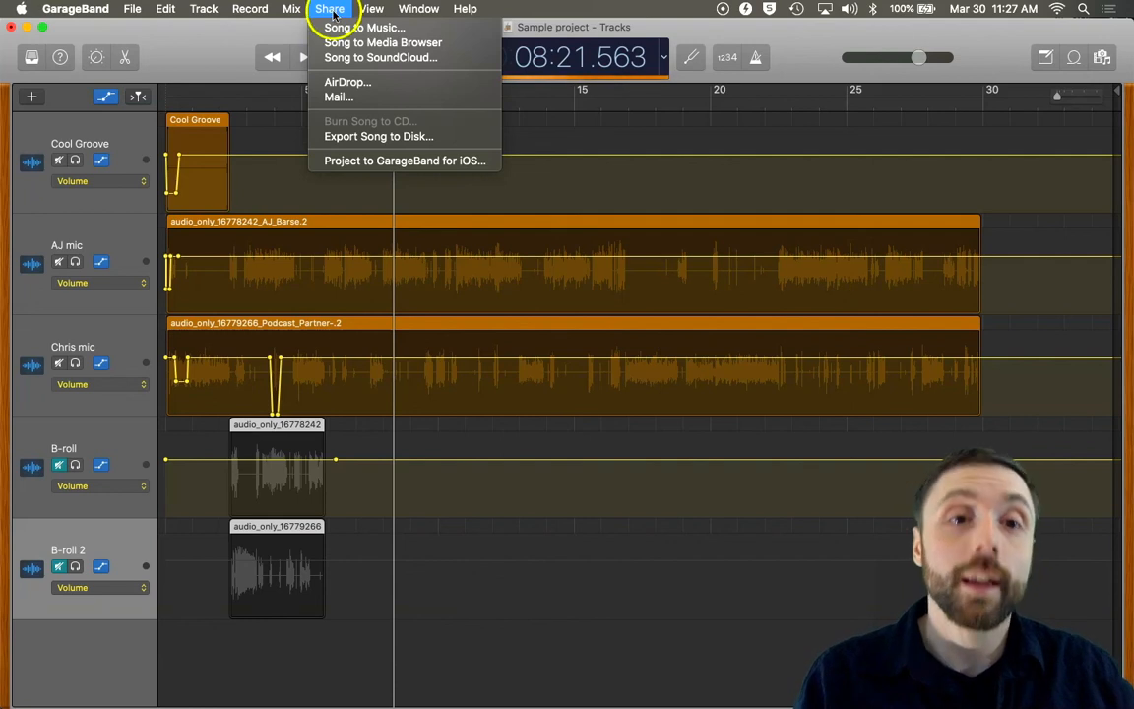
left_click(342, 138)
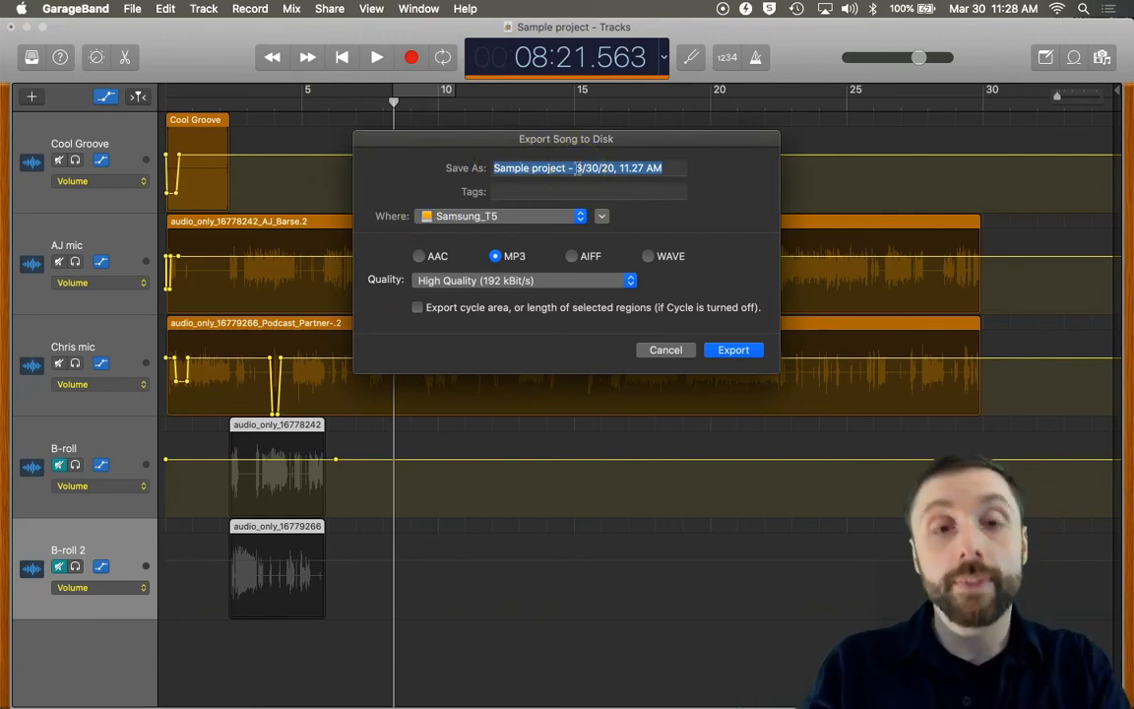
type("My Podcast ep 3")
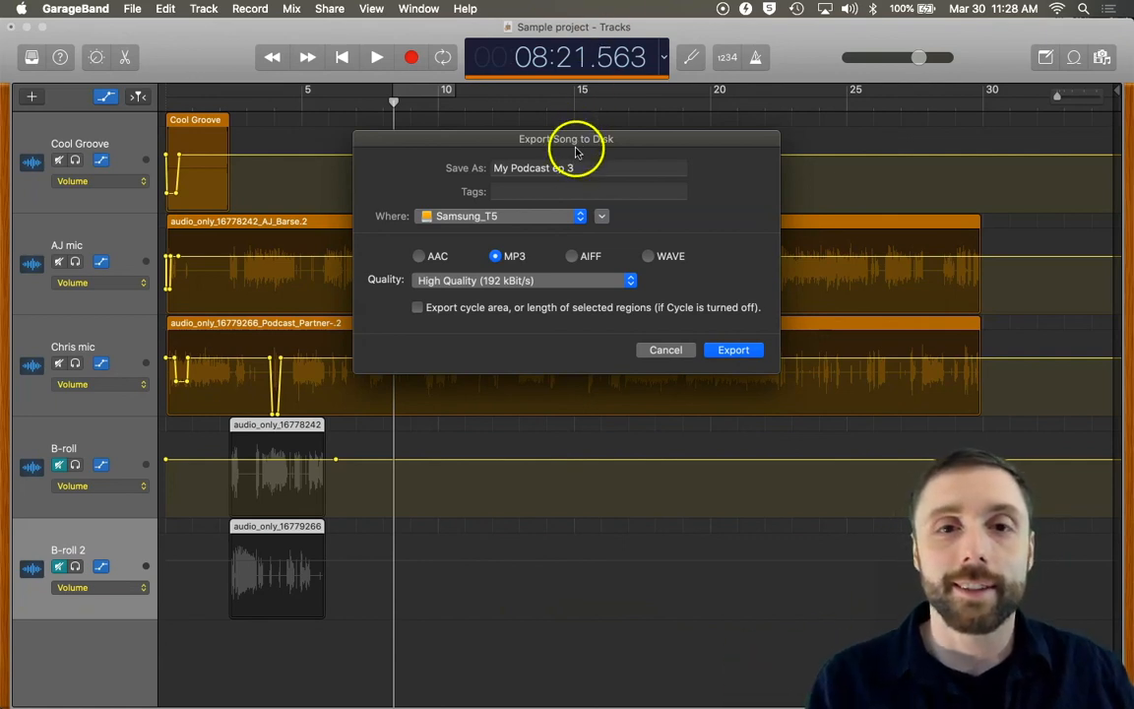
left_click_drag(582, 139, 611, 140)
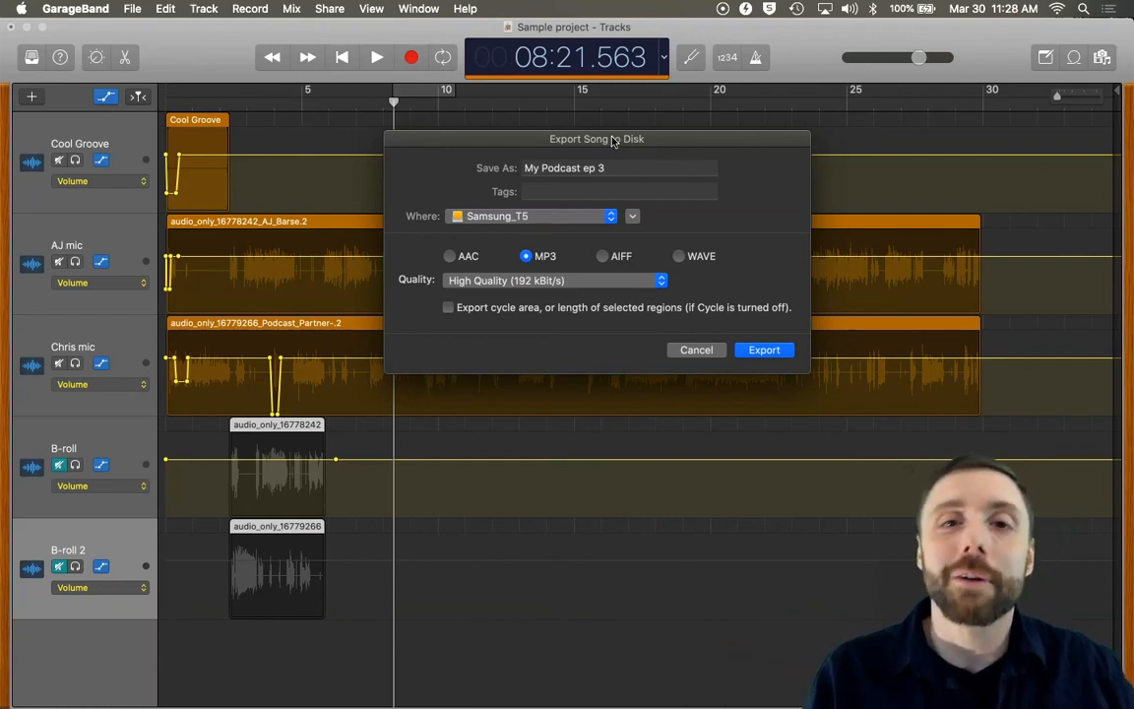
Review the MP3 quality choices, try the option to export only the cycle area, clear it, and cancel the export
left_click_drag(612, 169, 497, 169)
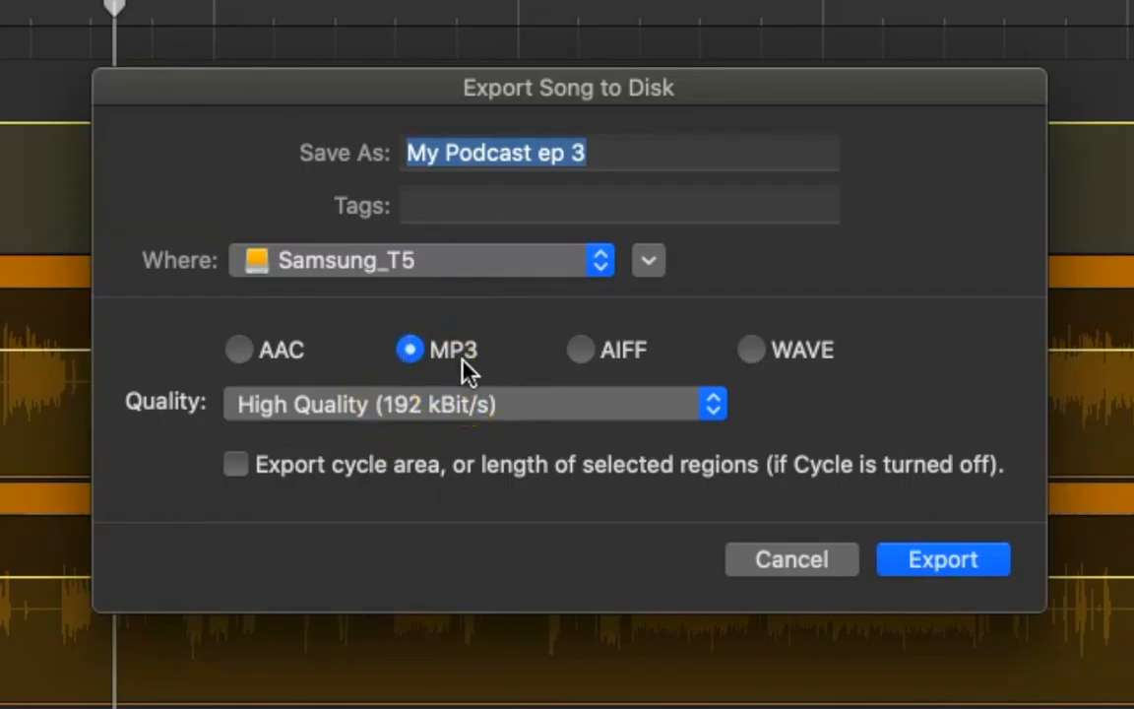
left_click(305, 412)
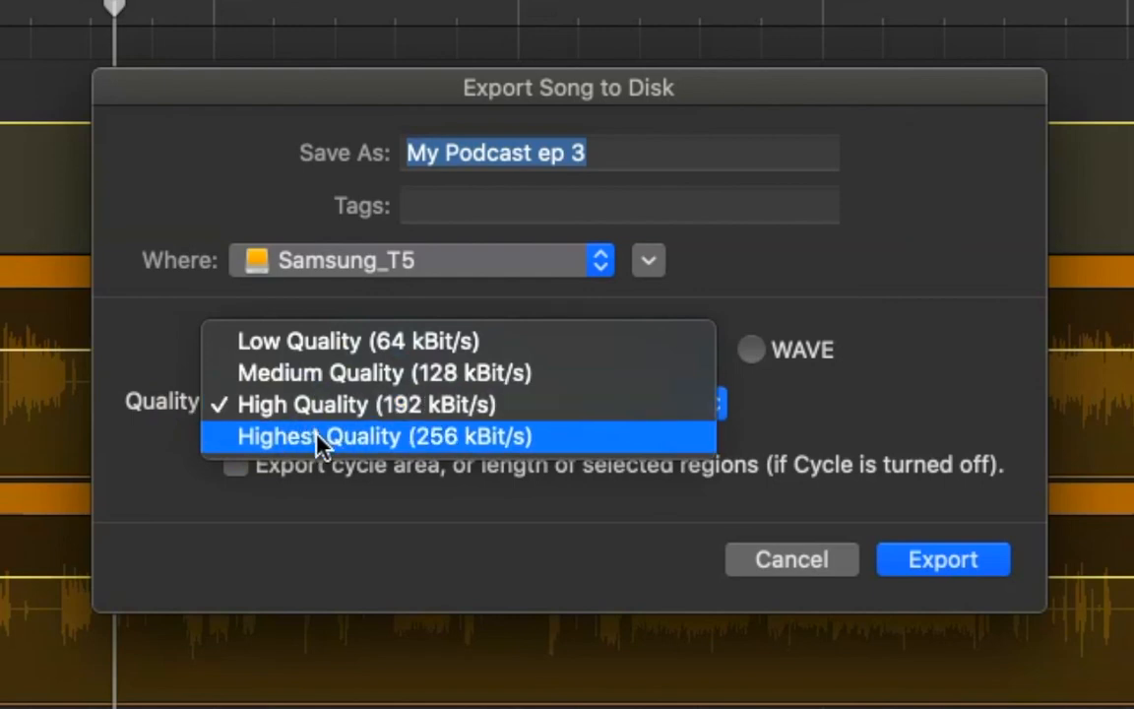
left_click_drag(315, 441, 317, 409)
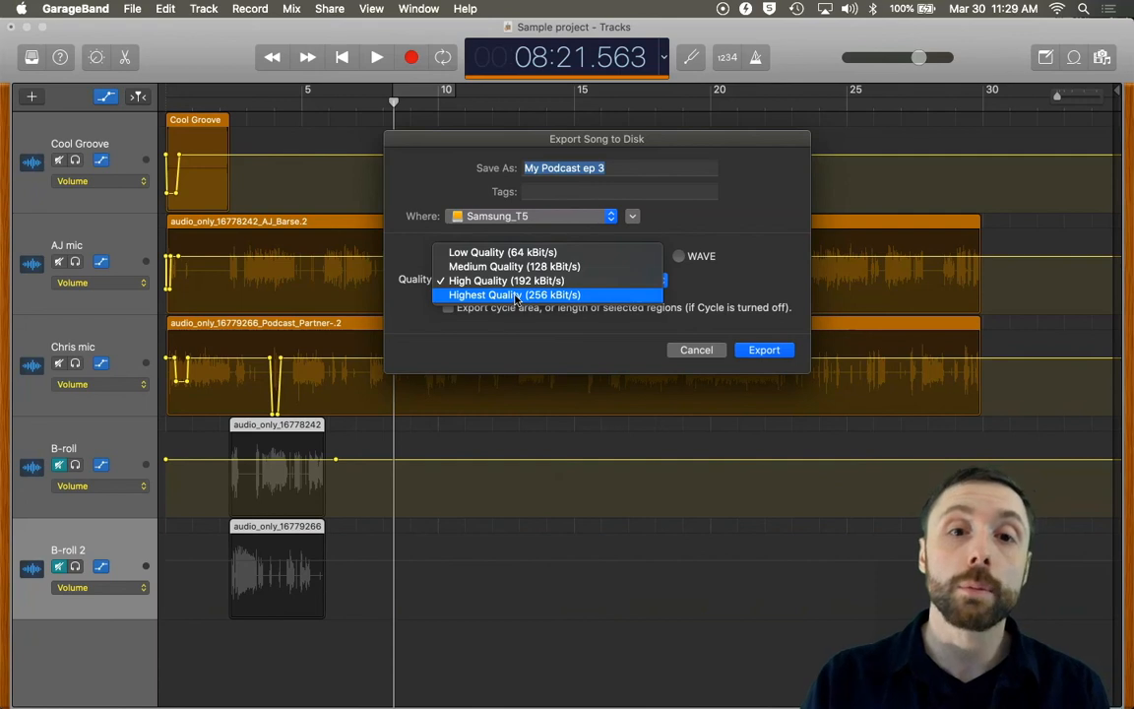
left_click(505, 313)
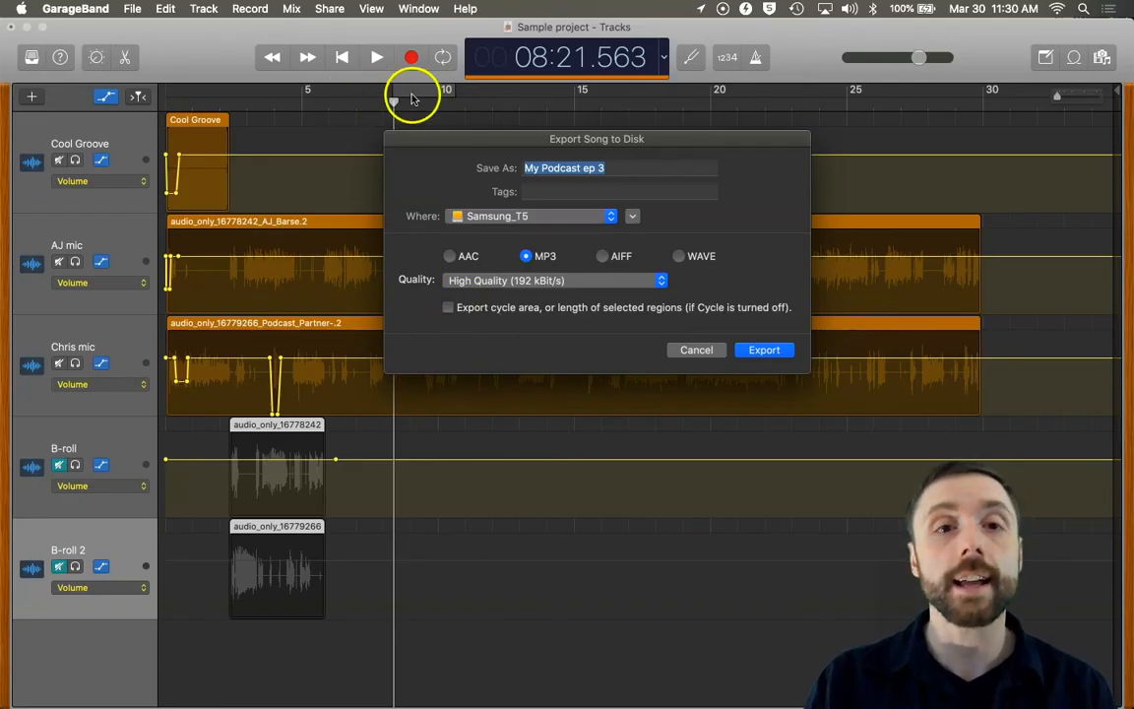
left_click(448, 308)
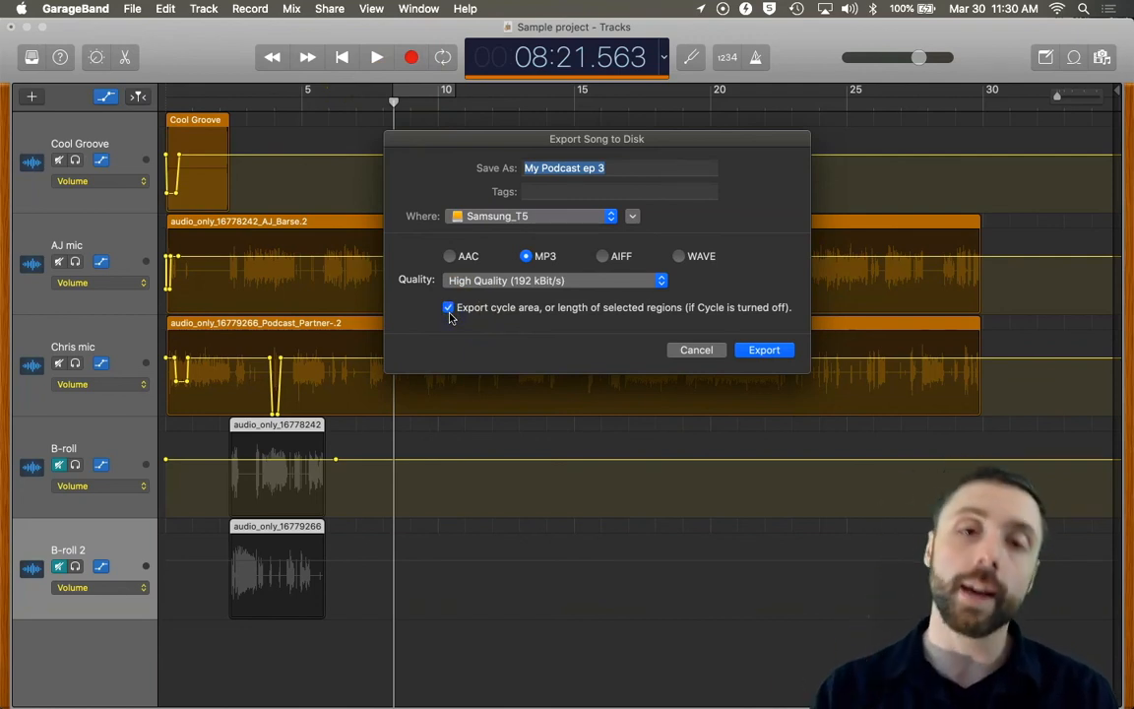
left_click(447, 309)
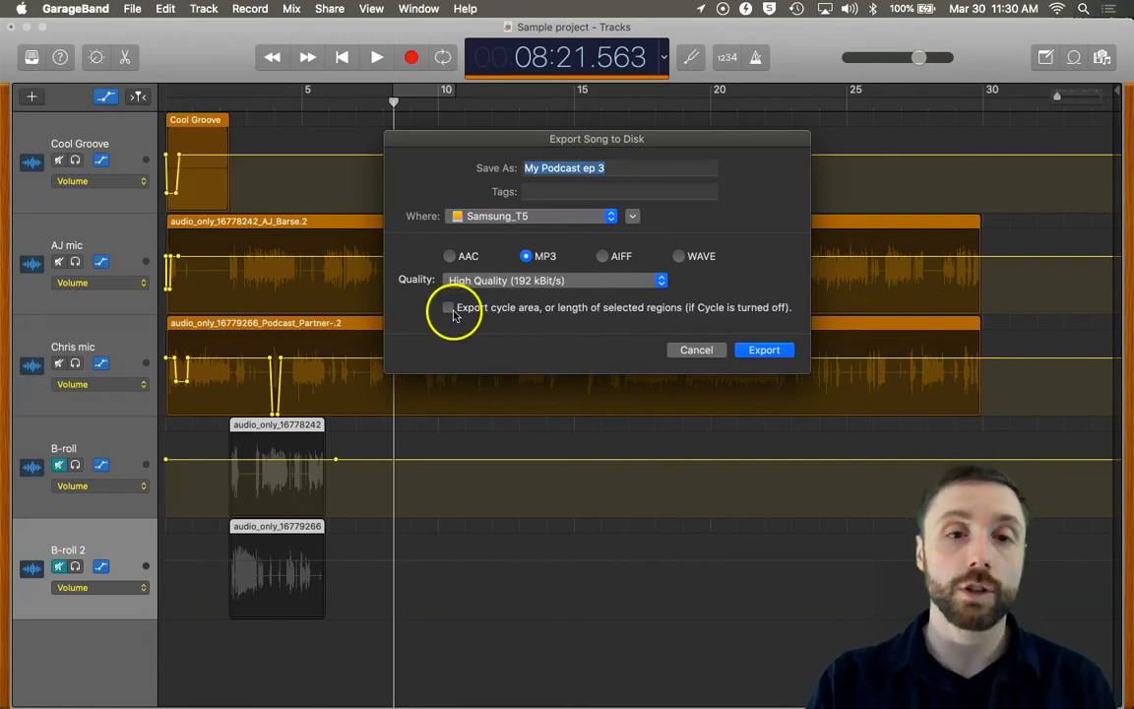
left_click(681, 349)
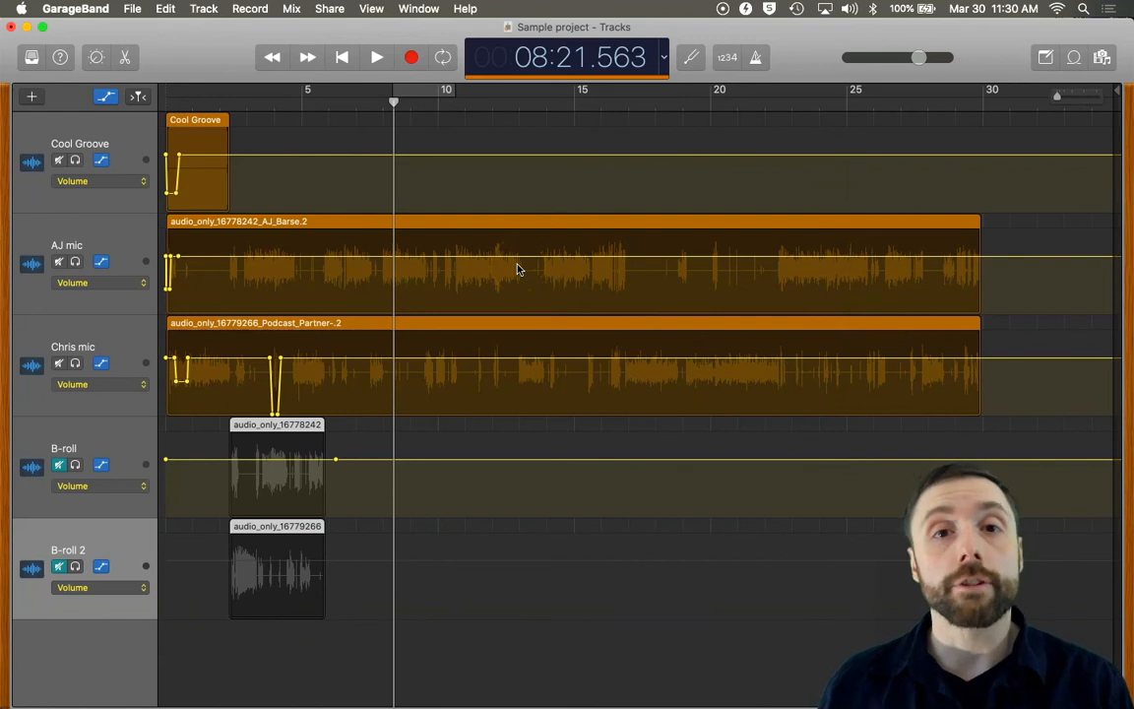